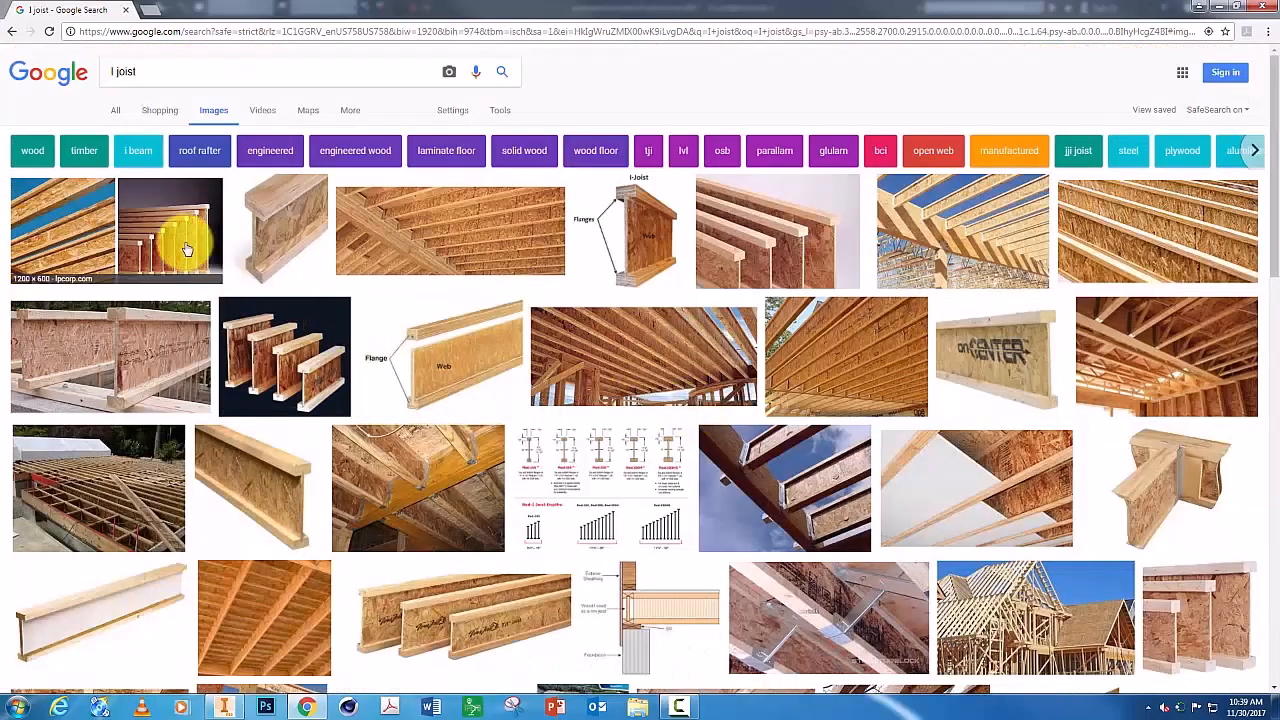
- Examine the I-joist reference images and the main floor framing around the stairs in the building section drawing
{"action": "left_click", "coordinate": [173, 239]}
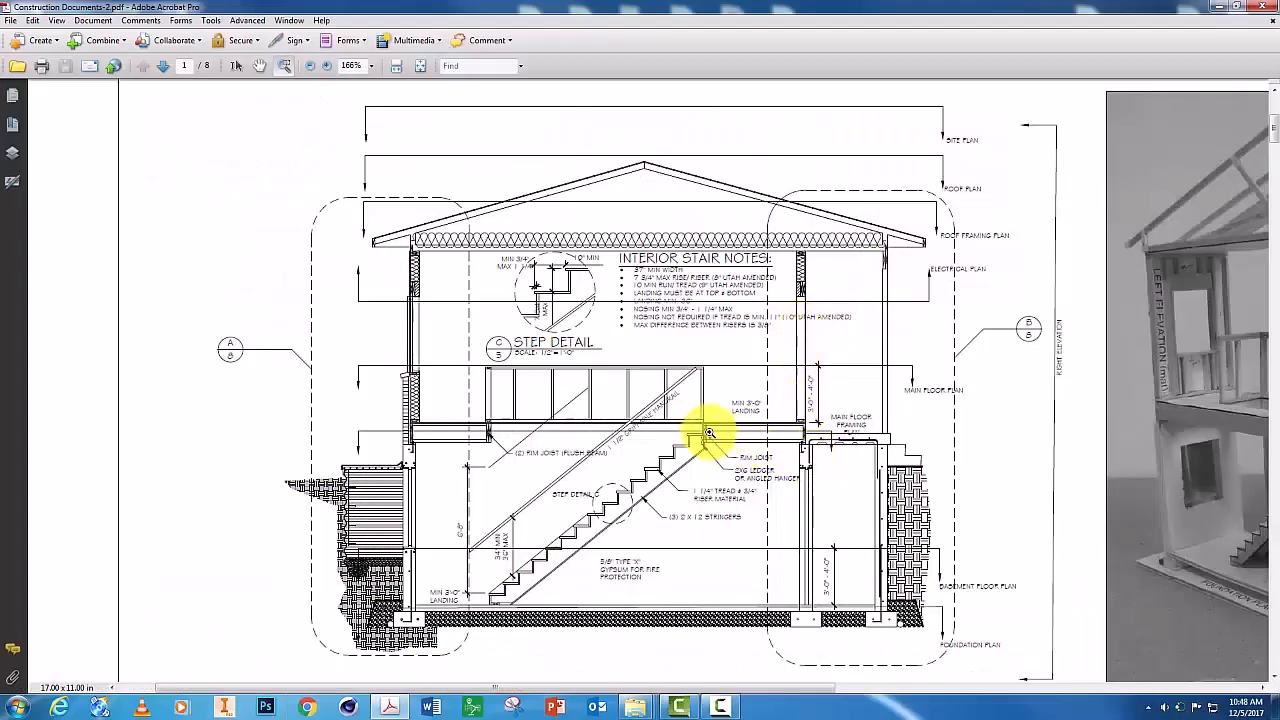
{"action": "left_click_drag", "start_coordinate": [636, 386], "coordinate": [855, 520]}
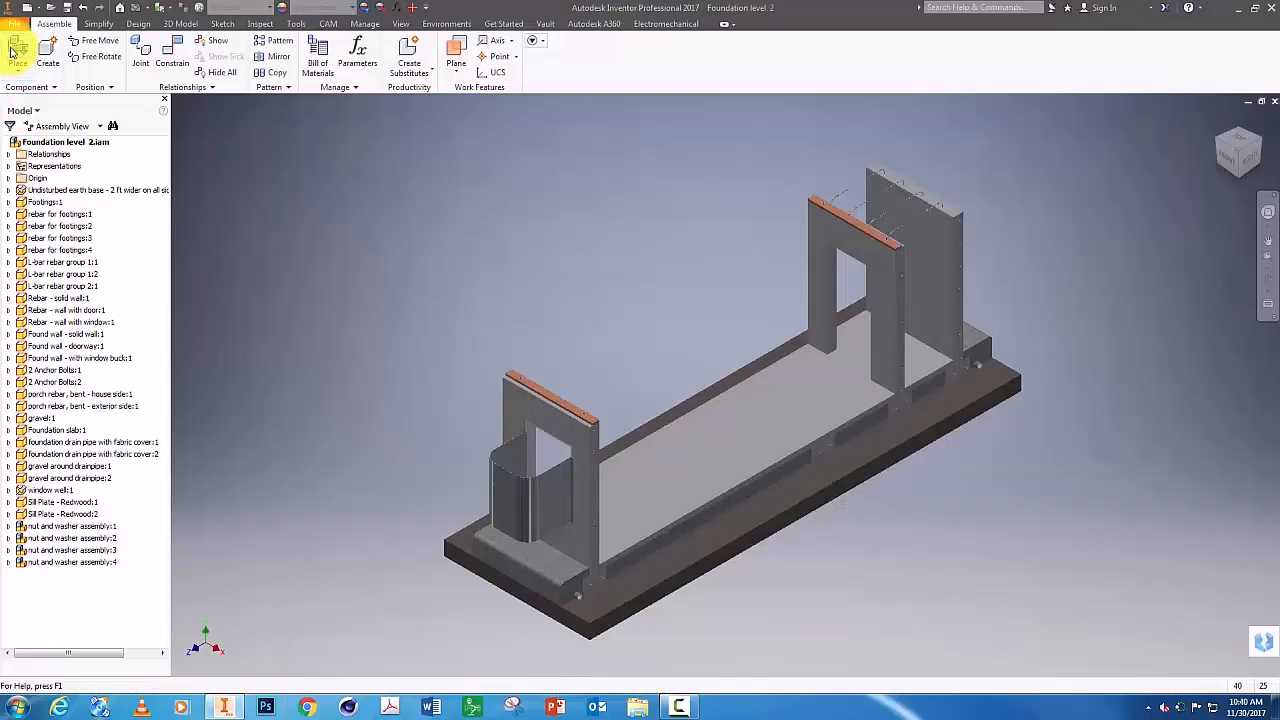
- Place two instances of the "I Joist - long" component in the empty space above the foundation
{"action": "left_click", "coordinate": [18, 52]}
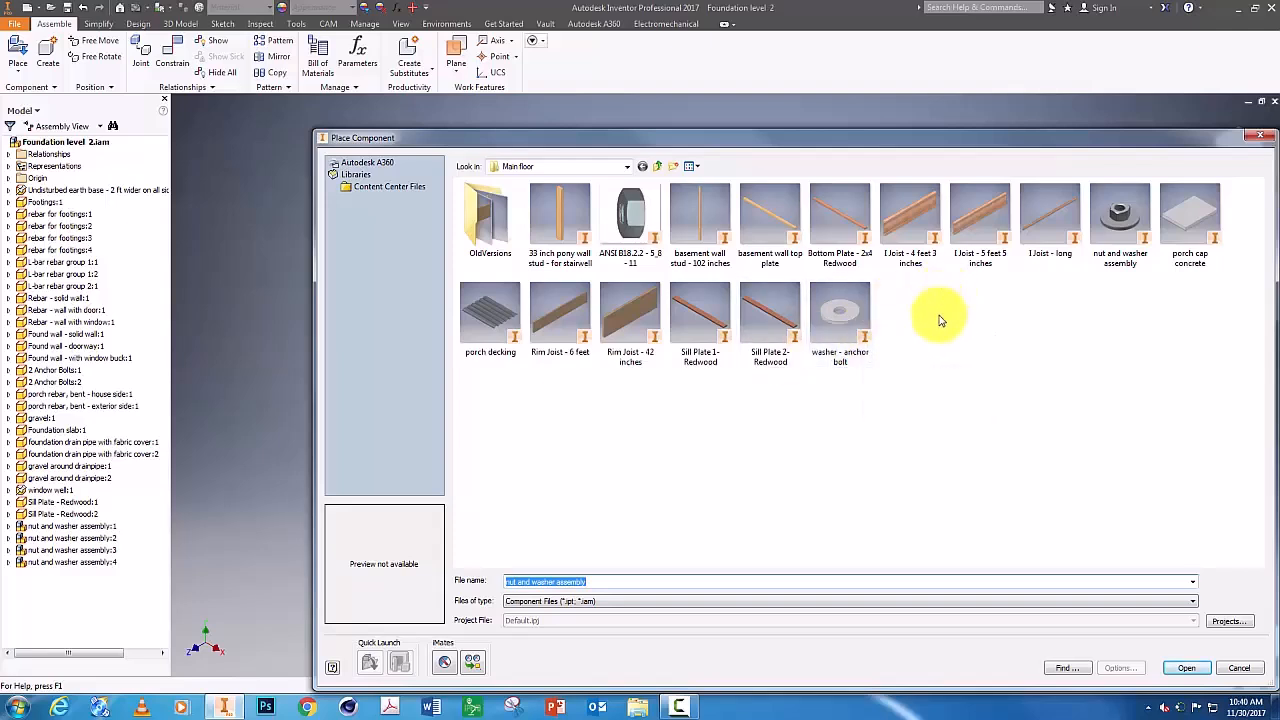
{"action": "left_click", "coordinate": [1032, 252]}
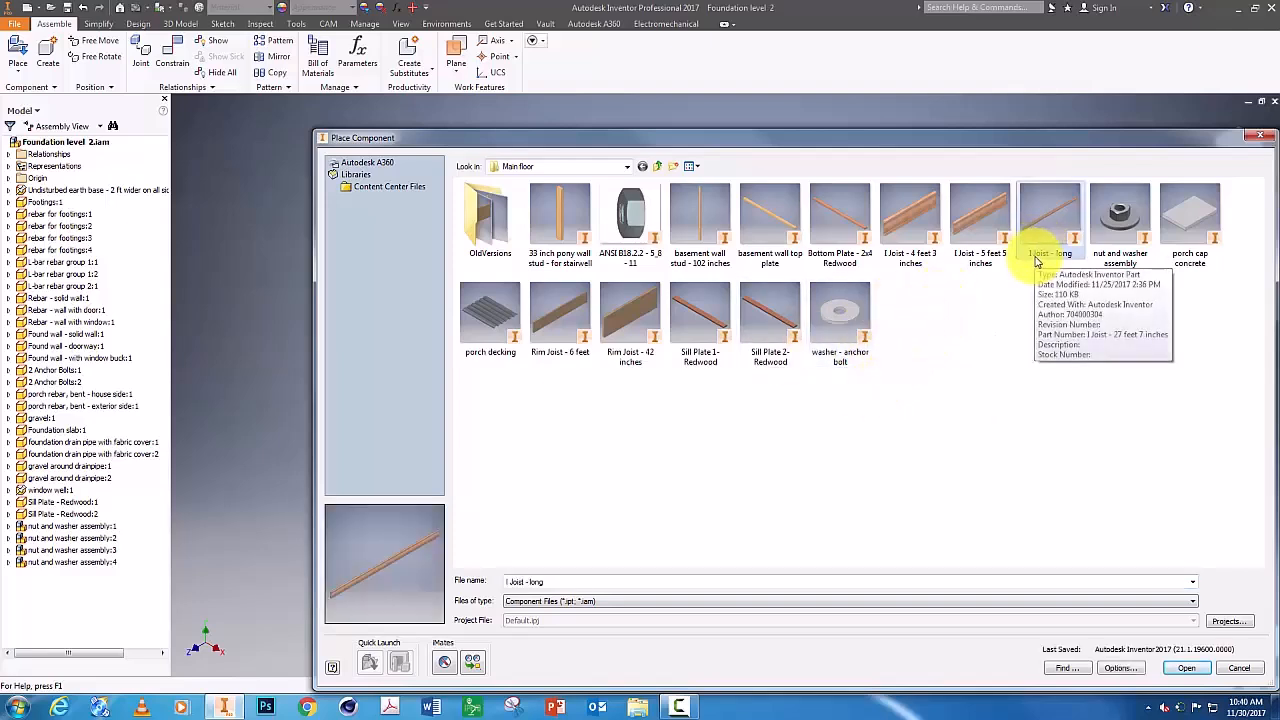
{"action": "left_click", "coordinate": [1183, 669]}
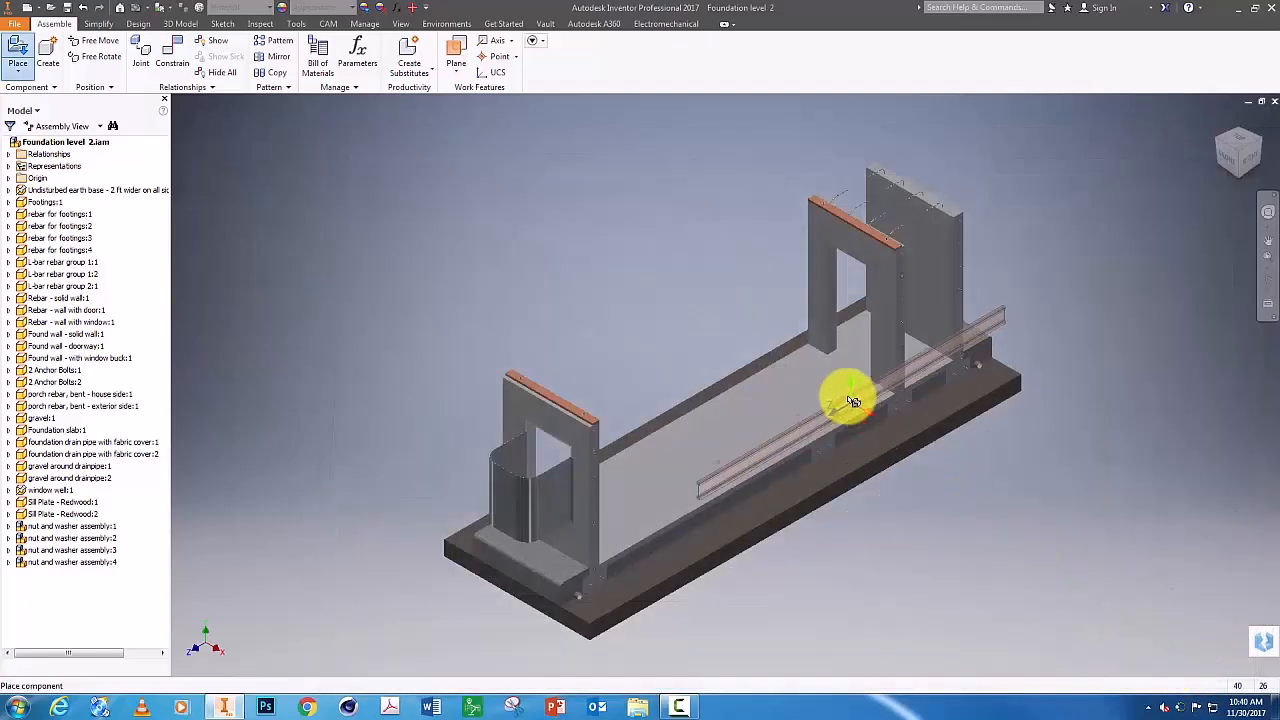
{"action": "left_click", "coordinate": [633, 224]}
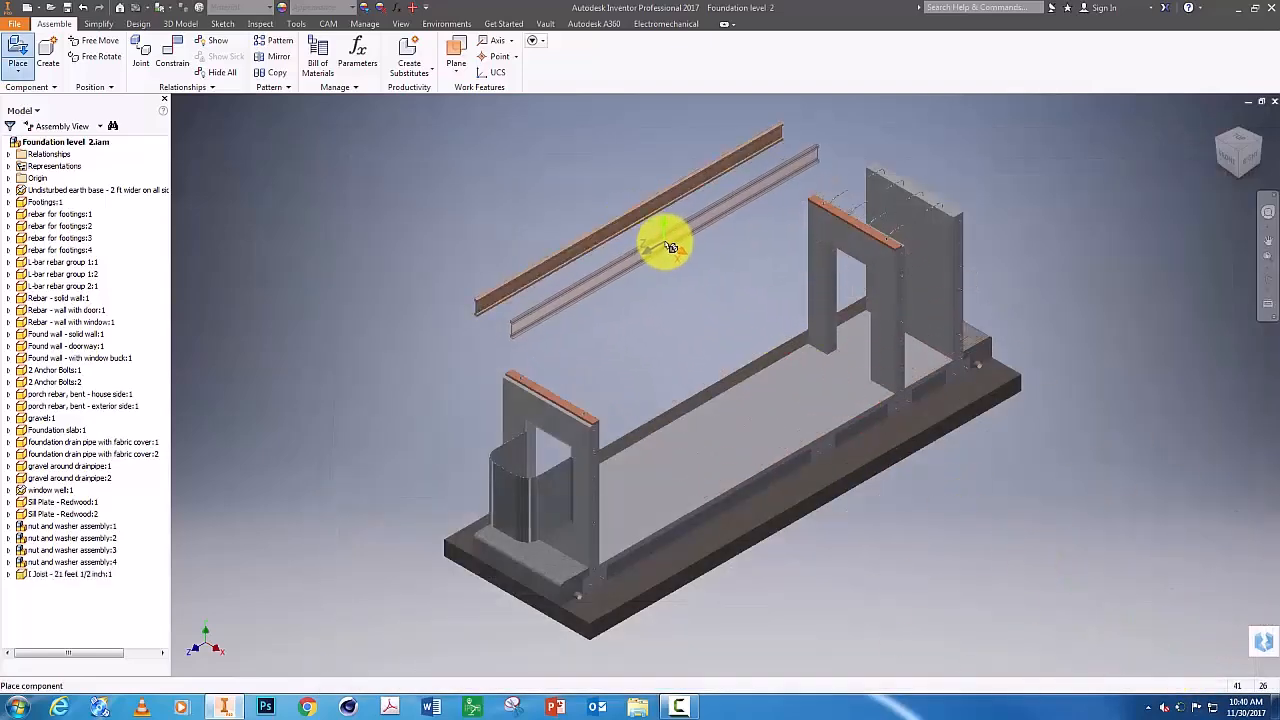
{"action": "left_click", "coordinate": [668, 247]}
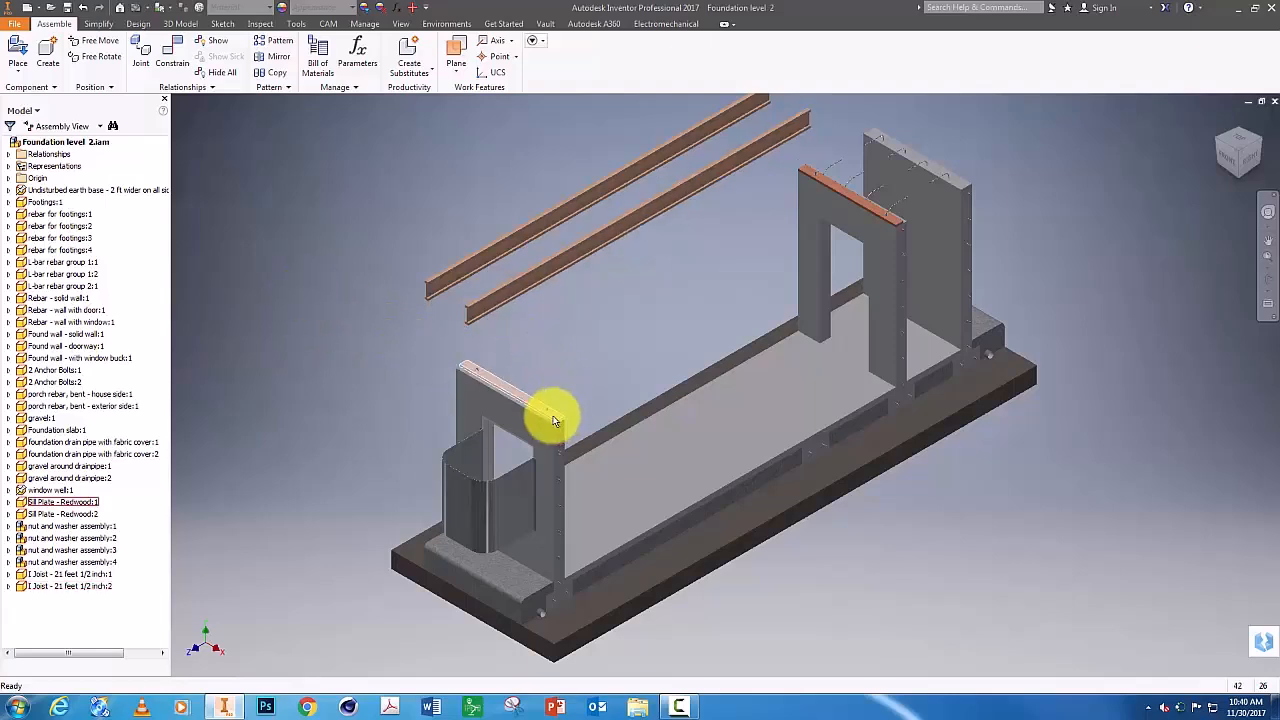
- Constrain the front I-joist's lower flange side face flush with the end face of the window wall's sill plate
{"action": "key", "text": "c"}
{"action": "scroll", "coordinate": [477, 340], "scroll_direction": "up", "scroll_amount": 4}
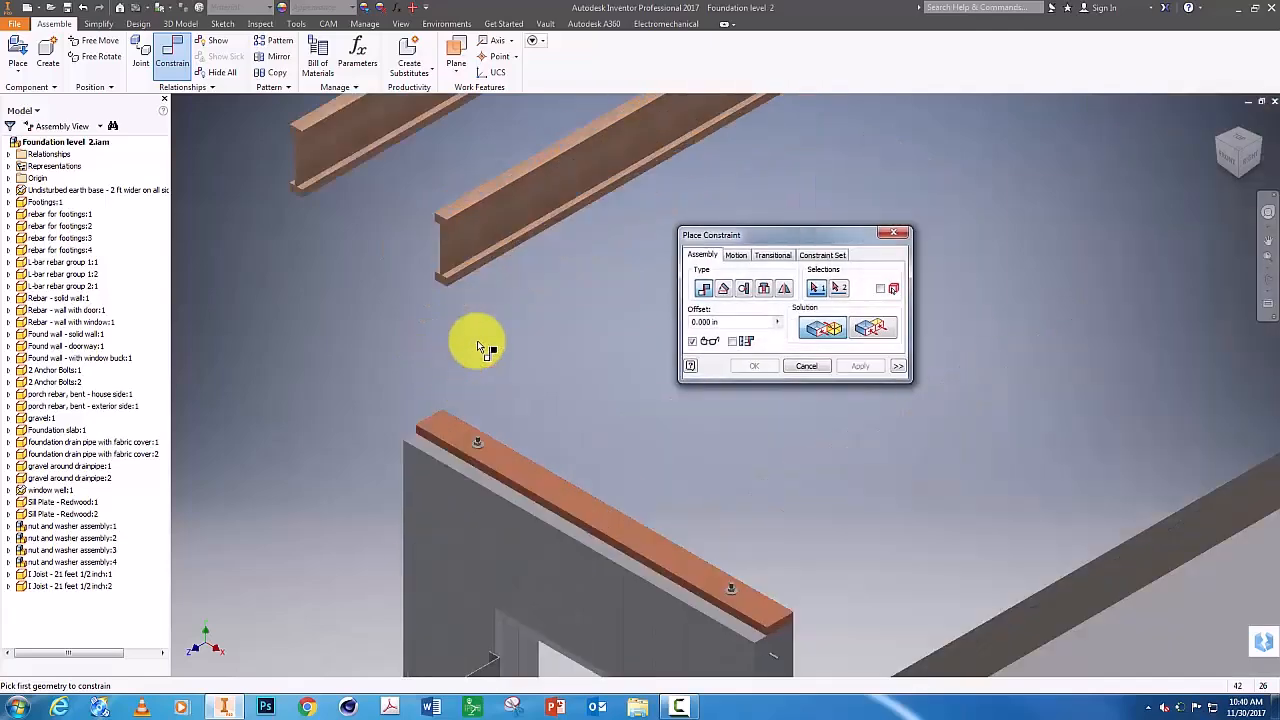
{"action": "scroll", "coordinate": [449, 220], "scroll_direction": "up", "scroll_amount": 3}
{"action": "left_click", "coordinate": [449, 220]}
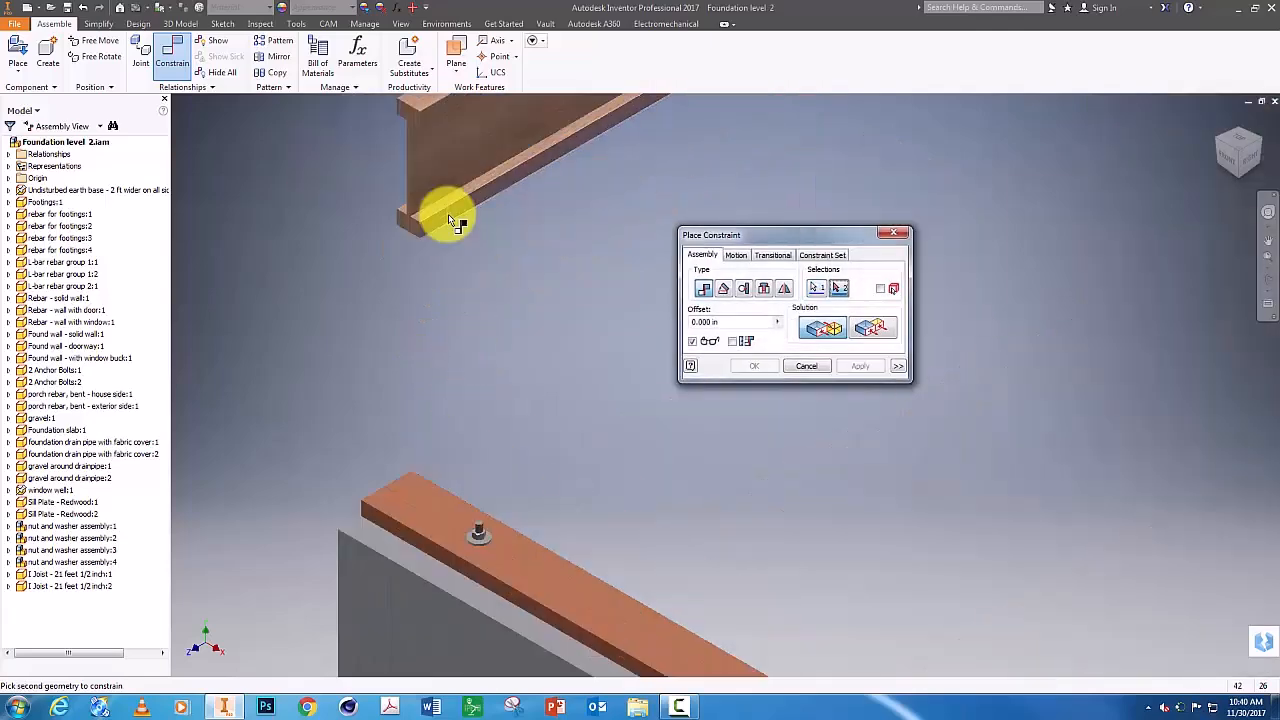
{"action": "scroll", "coordinate": [663, 449], "scroll_direction": "down", "scroll_amount": 5}
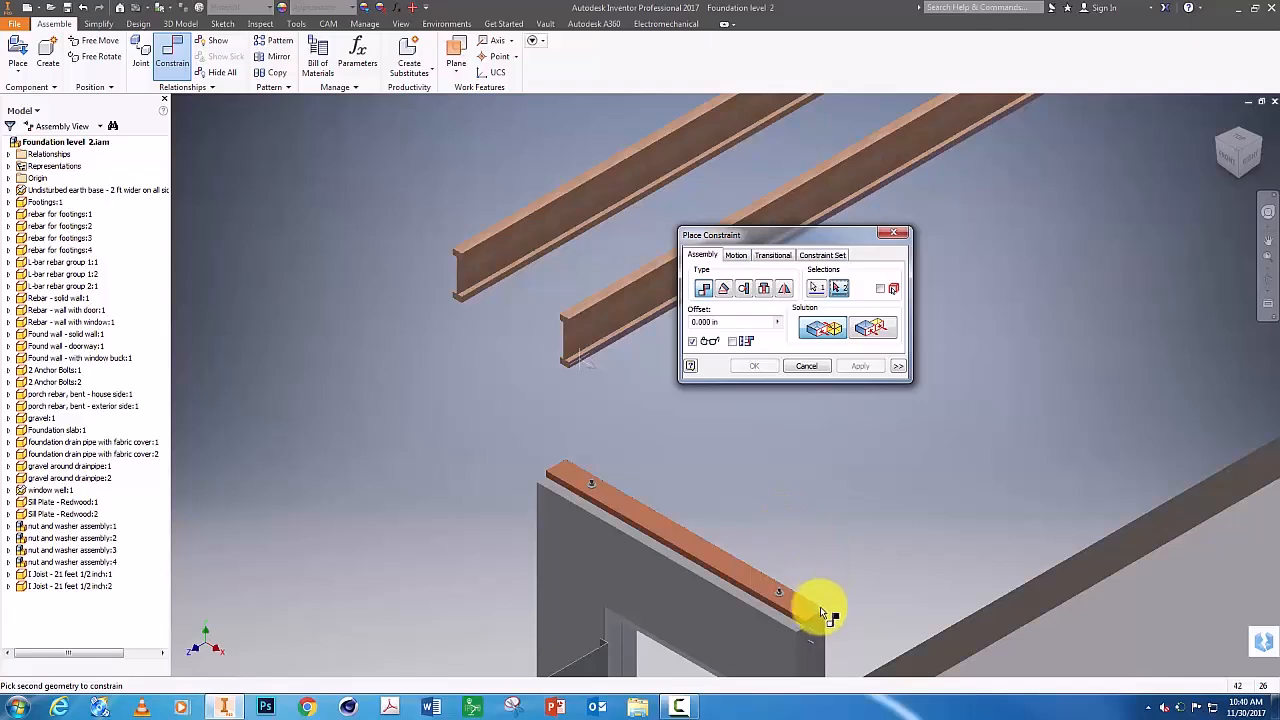
{"action": "scroll", "coordinate": [815, 625], "scroll_direction": "up", "scroll_amount": 2}
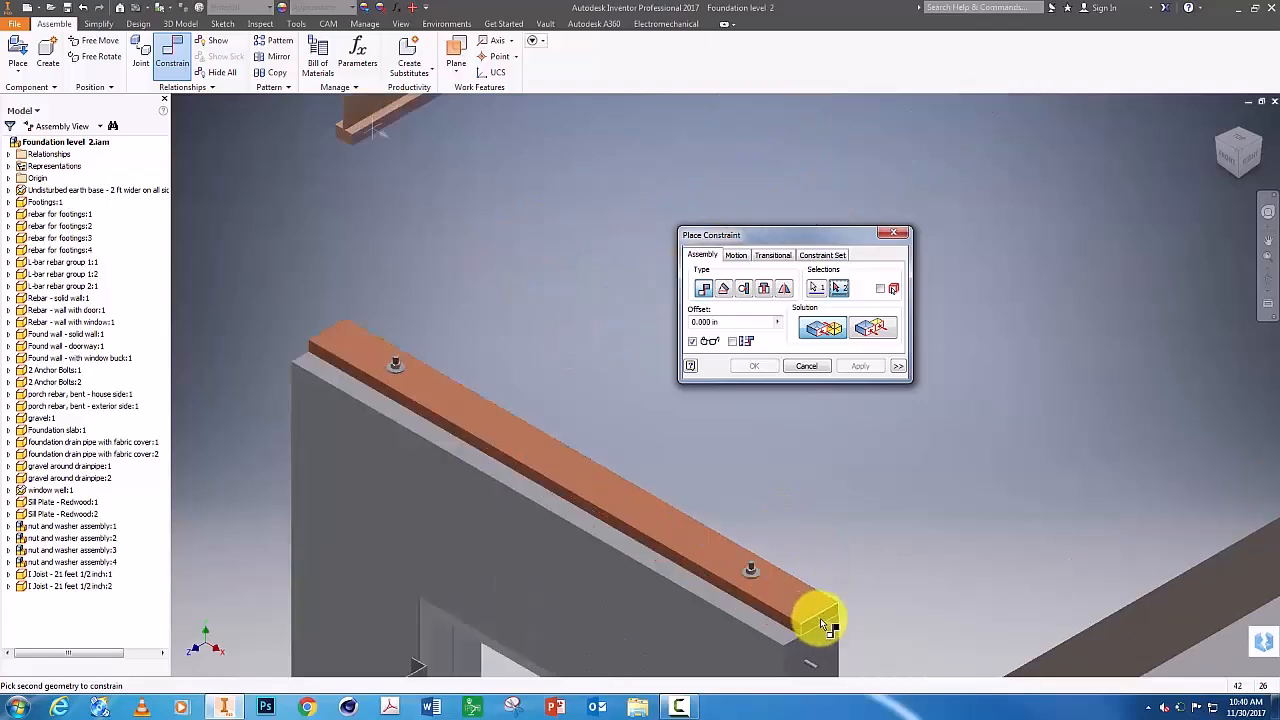
{"action": "left_click", "coordinate": [820, 618]}
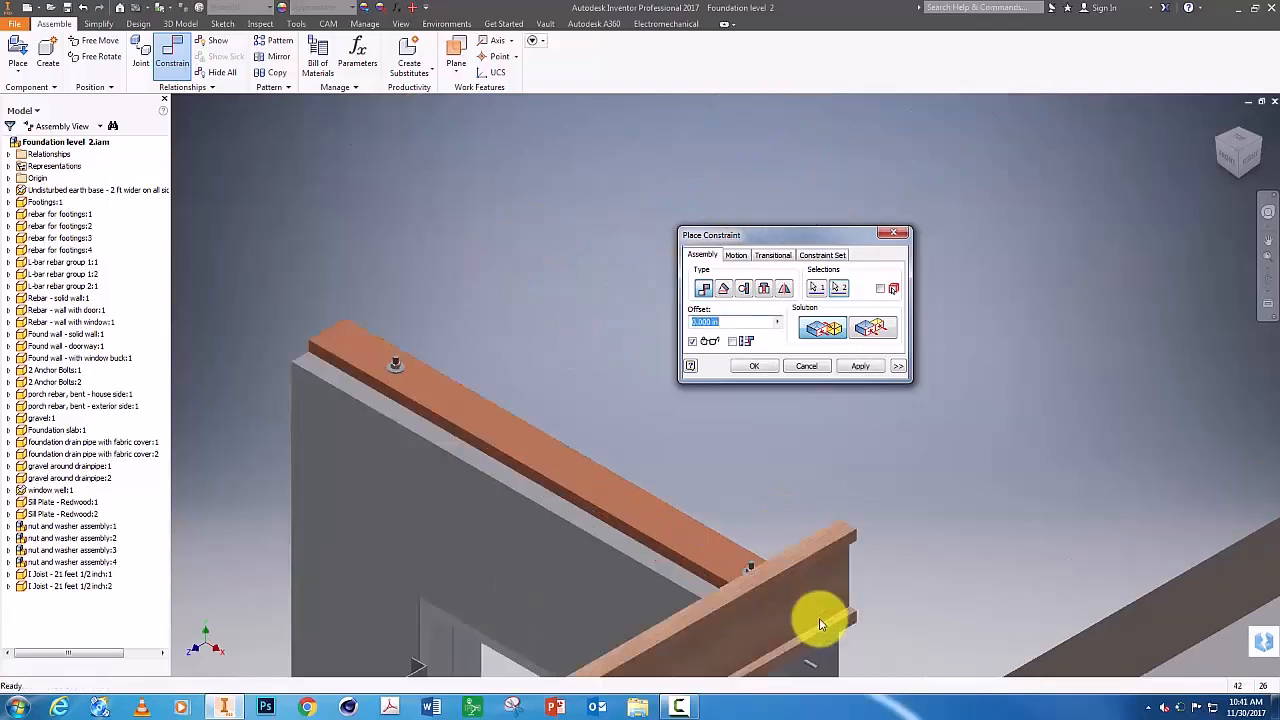
{"action": "left_click", "coordinate": [879, 330]}
{"action": "left_click", "coordinate": [879, 330]}
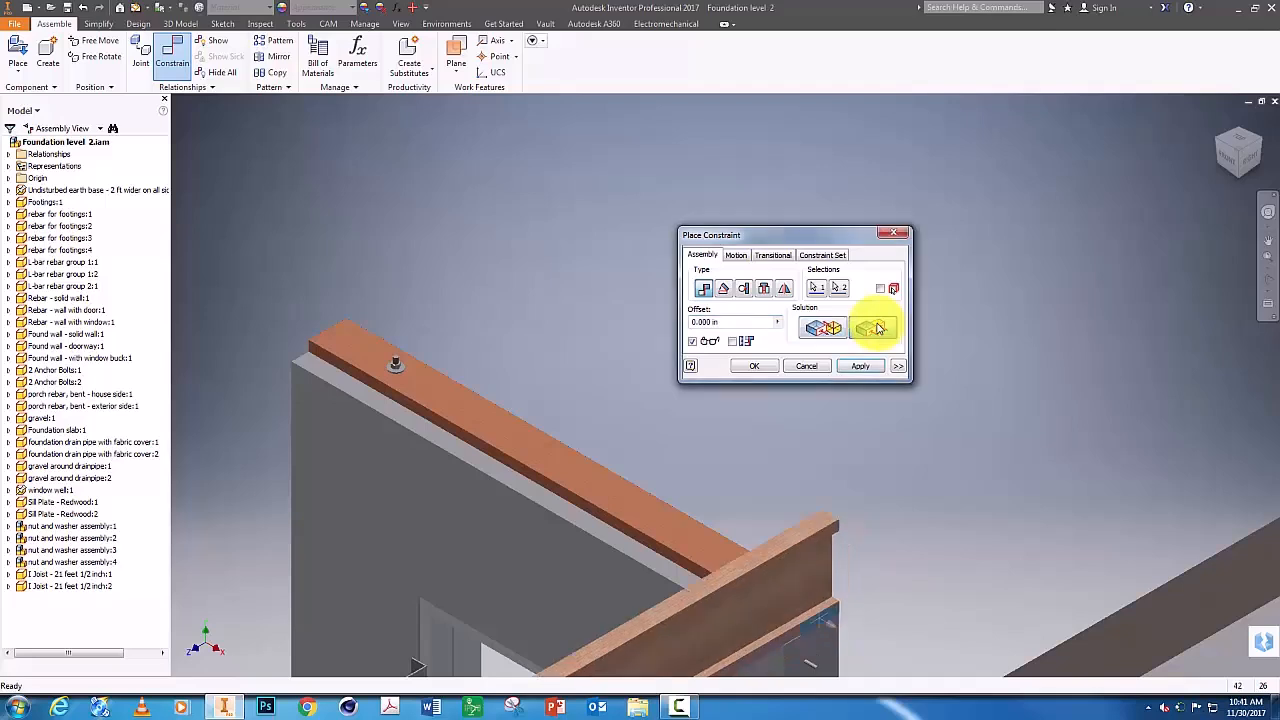
{"action": "left_click", "coordinate": [858, 367]}
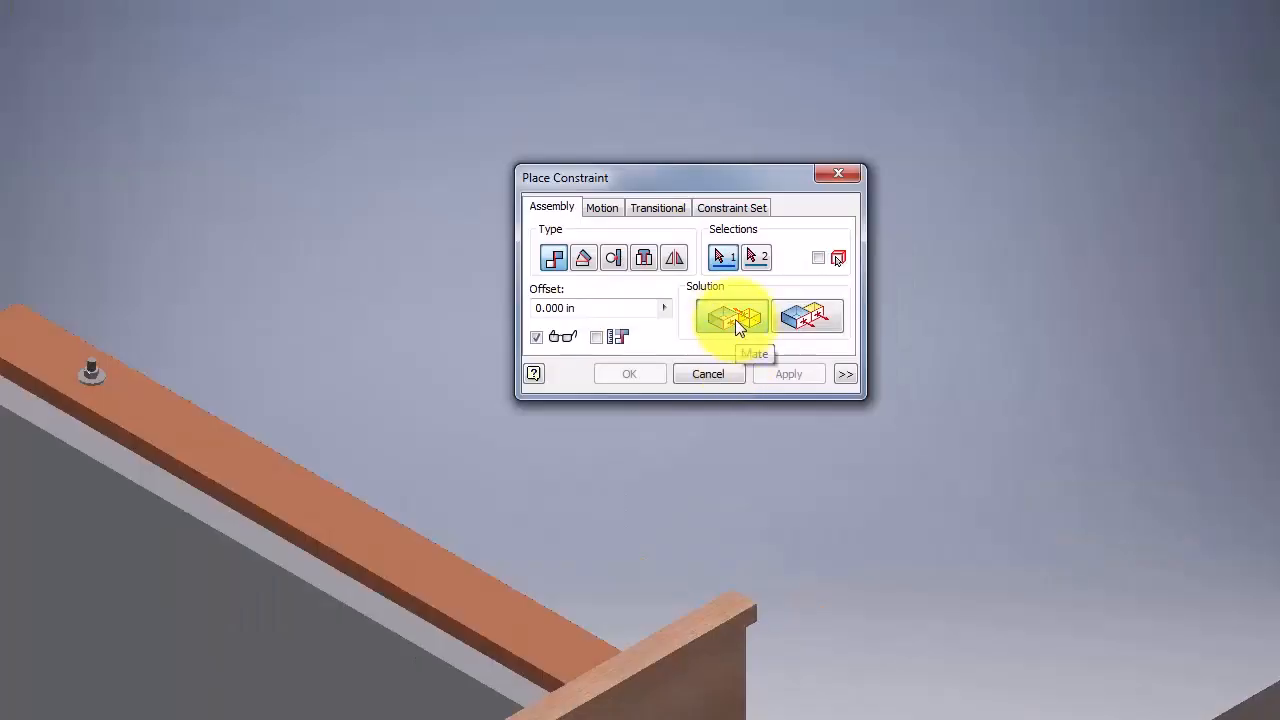
- Mate the top face of the sill plate with the hidden bottom face of the front I-joist
{"action": "left_click", "coordinate": [550, 642]}
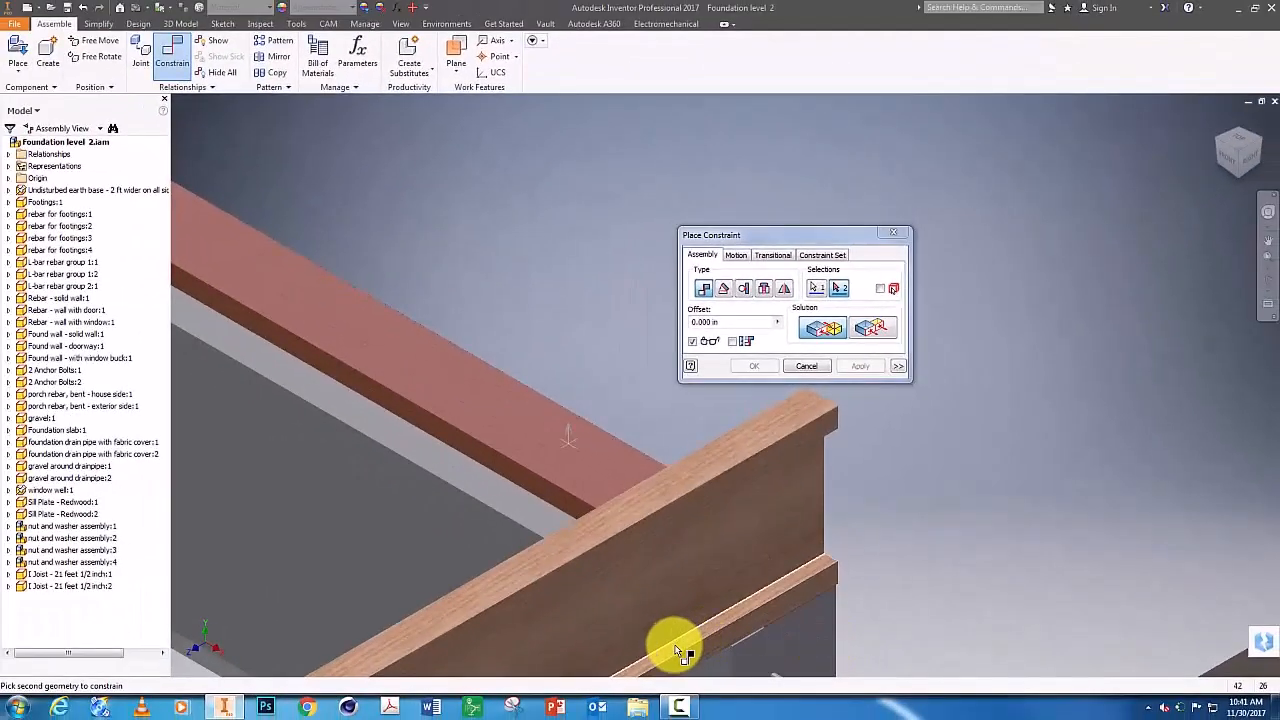
{"action": "right_click", "coordinate": [675, 651]}
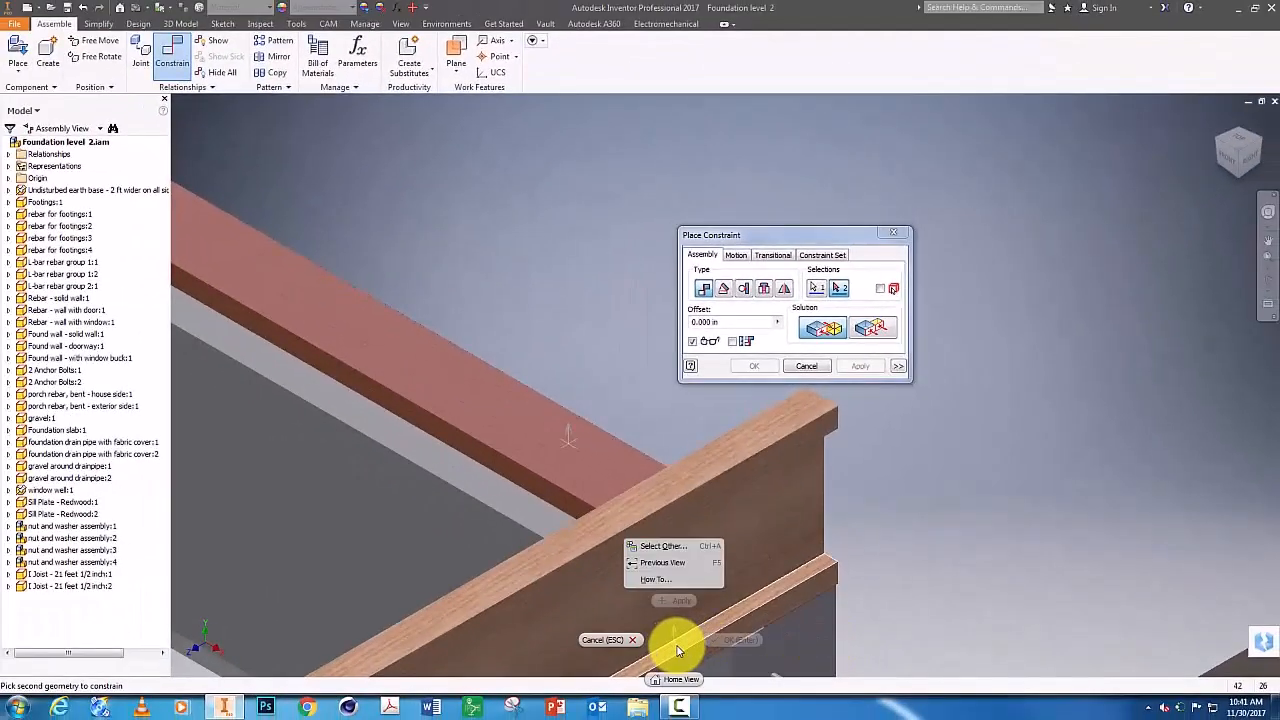
{"action": "left_click", "coordinate": [667, 546]}
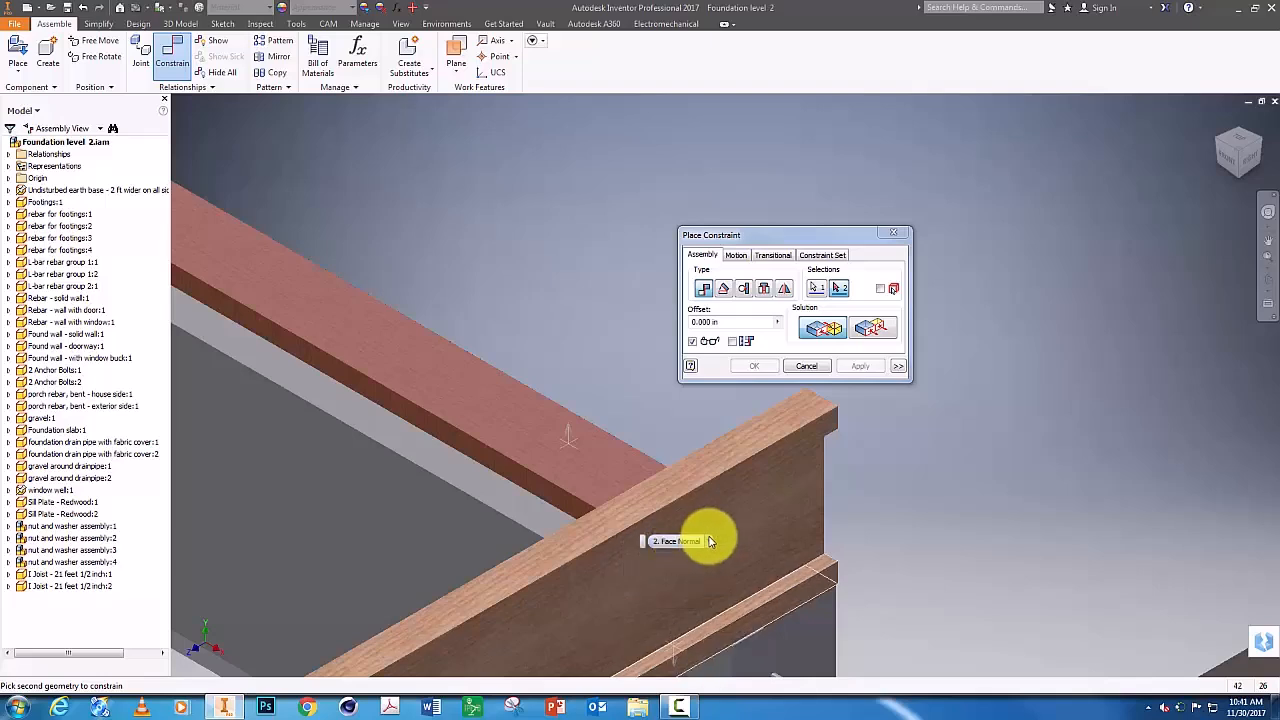
{"action": "left_click", "coordinate": [708, 541]}
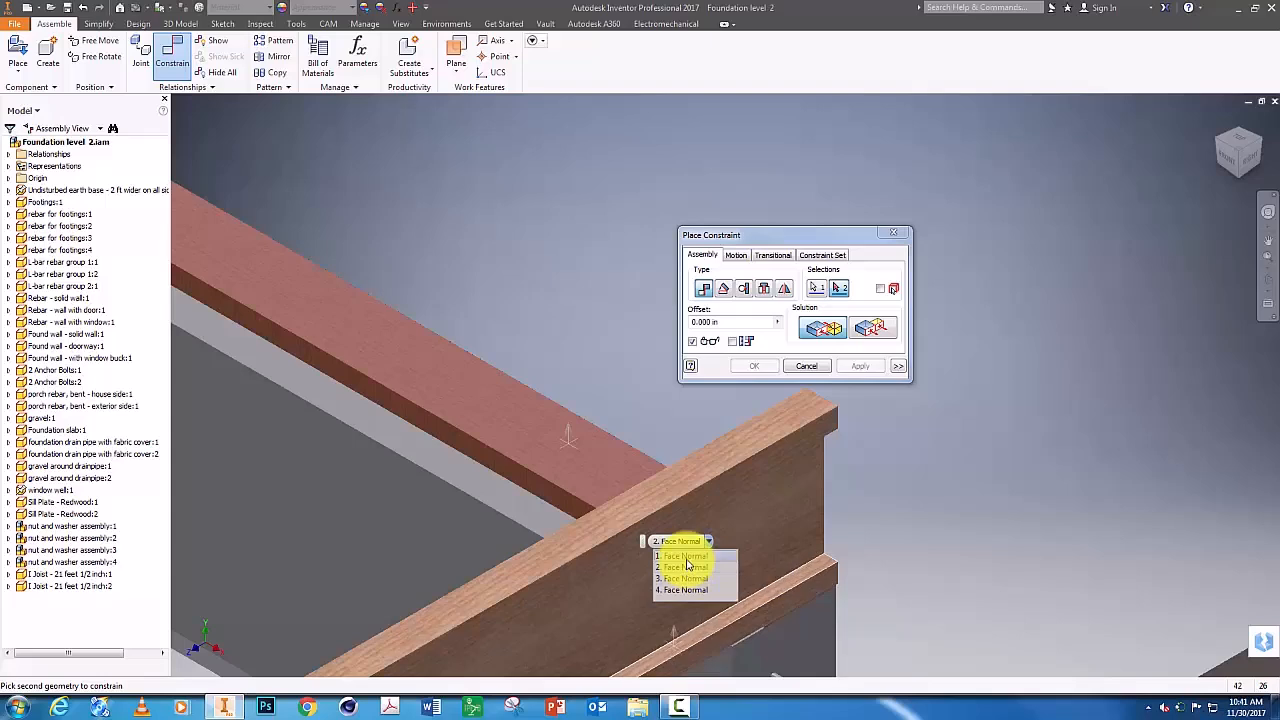
{"action": "left_click", "coordinate": [687, 567]}
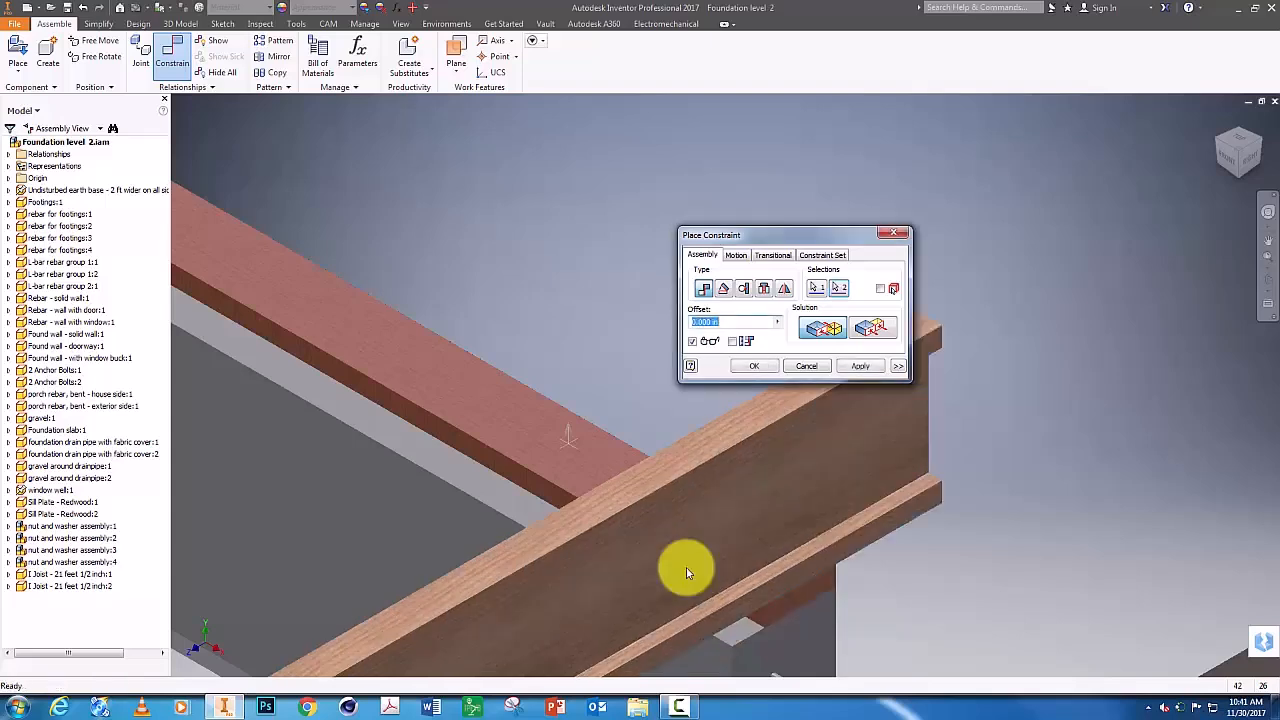
{"action": "left_click", "coordinate": [862, 372]}
- Close the constraint dialog and slide the front I-joist lengthwise until its near end sits over the window wall's sill plate
{"action": "scroll", "coordinate": [931, 609], "scroll_direction": "up", "scroll_amount": 5}
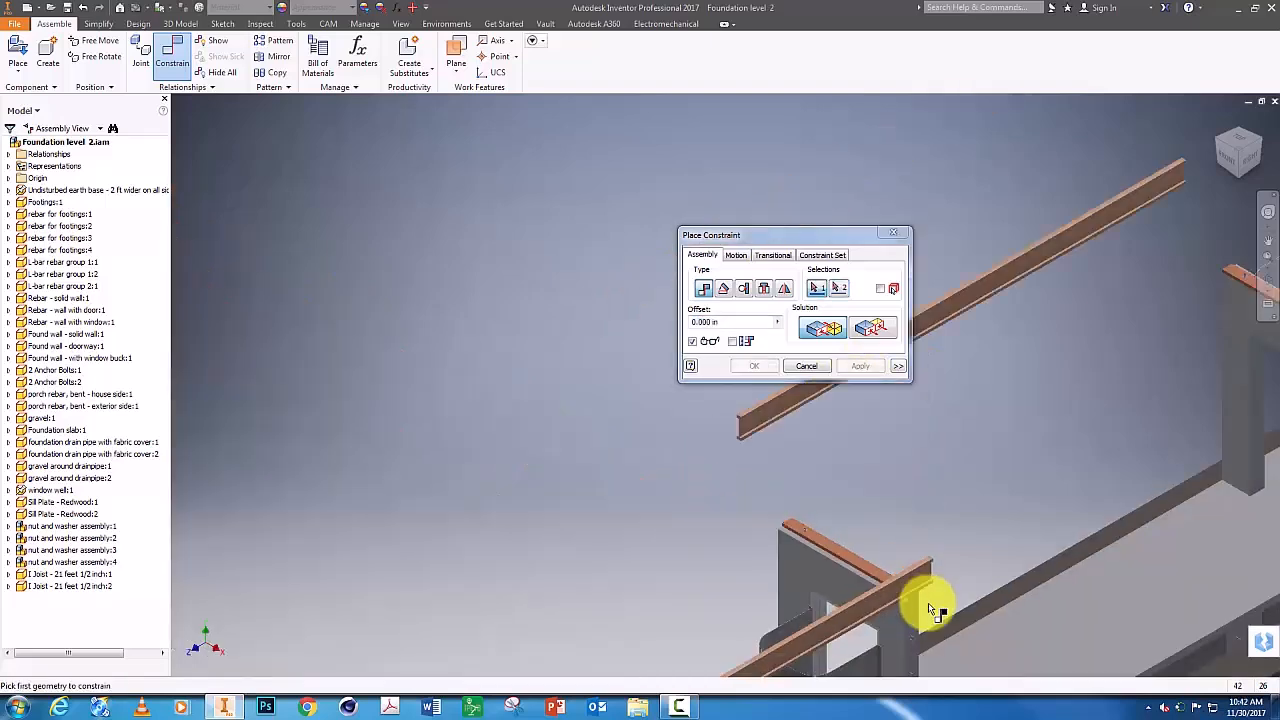
{"action": "scroll", "coordinate": [950, 616], "scroll_direction": "down", "scroll_amount": 3}
{"action": "middle_click_drag", "start_coordinate": [950, 616], "coordinate": [1071, 229]}
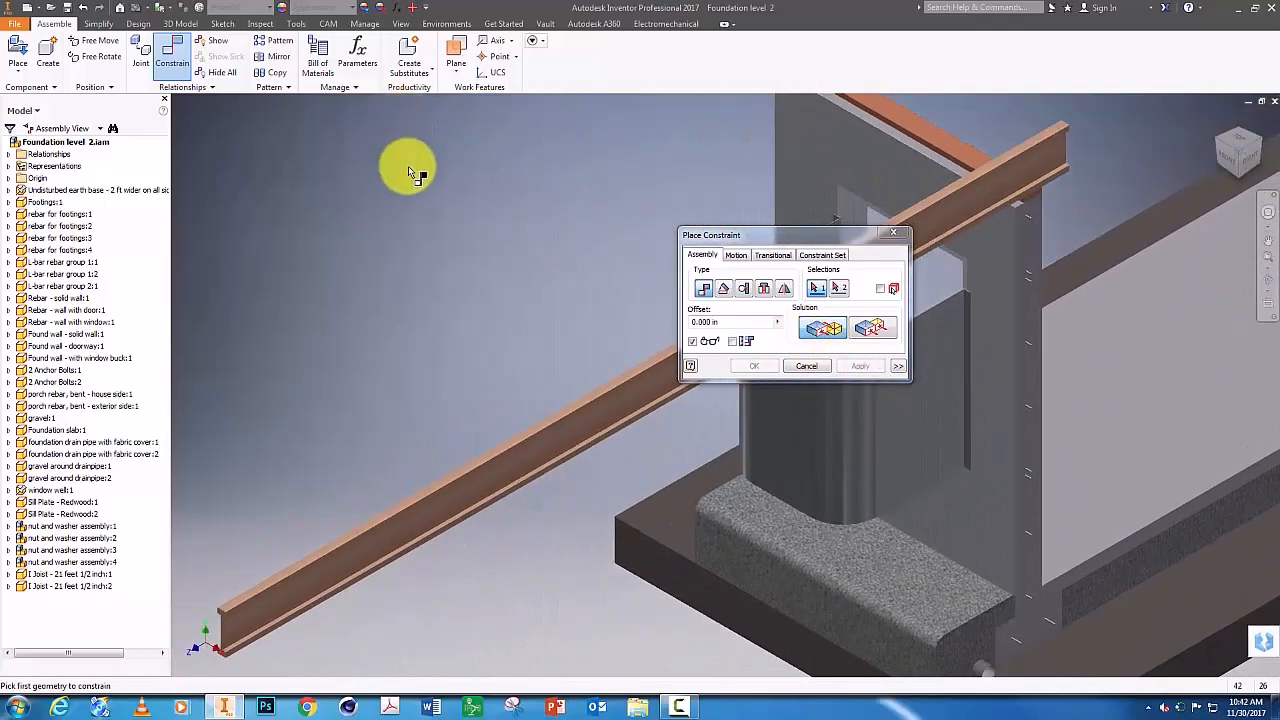
{"action": "left_click", "coordinate": [896, 235]}
{"action": "left_click_drag", "start_coordinate": [471, 491], "coordinate": [1020, 194]}
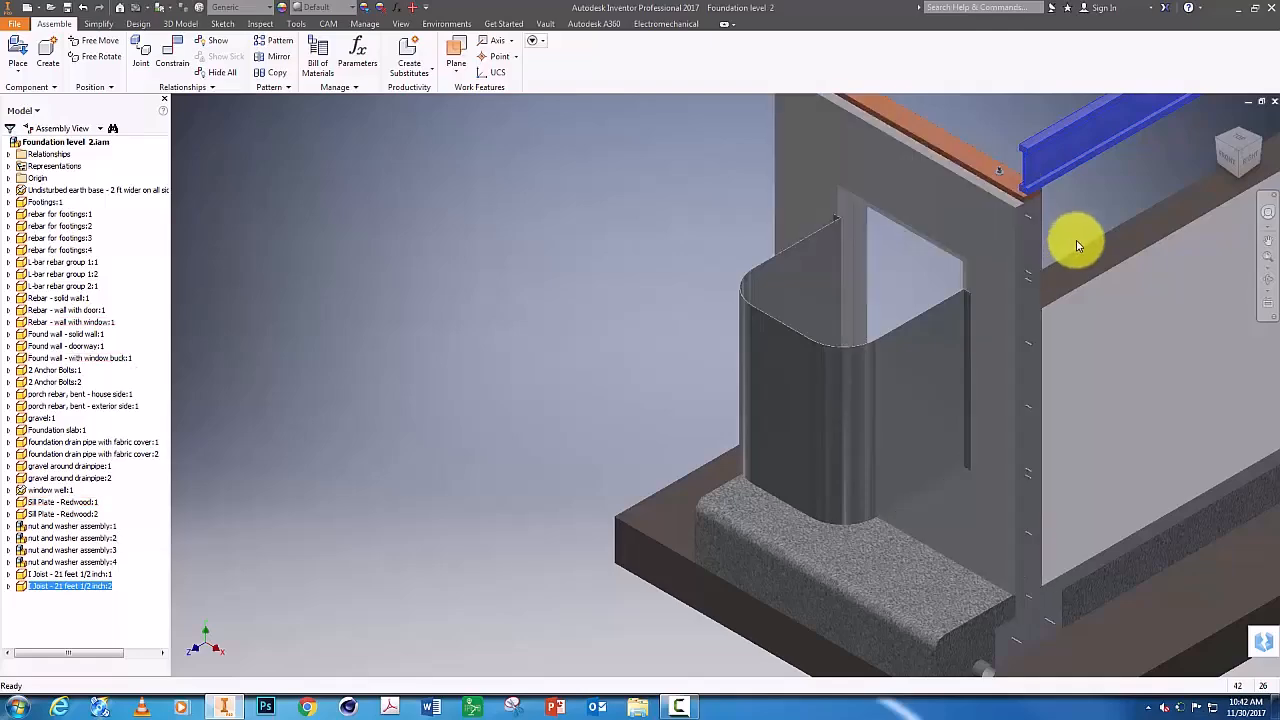
- Constrain the front I-joist's end face flush with the sill plate's outer long face at a 1.25 in offset
{"action": "scroll", "coordinate": [1094, 209], "scroll_direction": "down", "scroll_amount": 2}
{"action": "middle_click_drag", "start_coordinate": [1083, 227], "coordinate": [681, 416]}
{"action": "scroll", "coordinate": [652, 382], "scroll_direction": "up", "scroll_amount": 4}
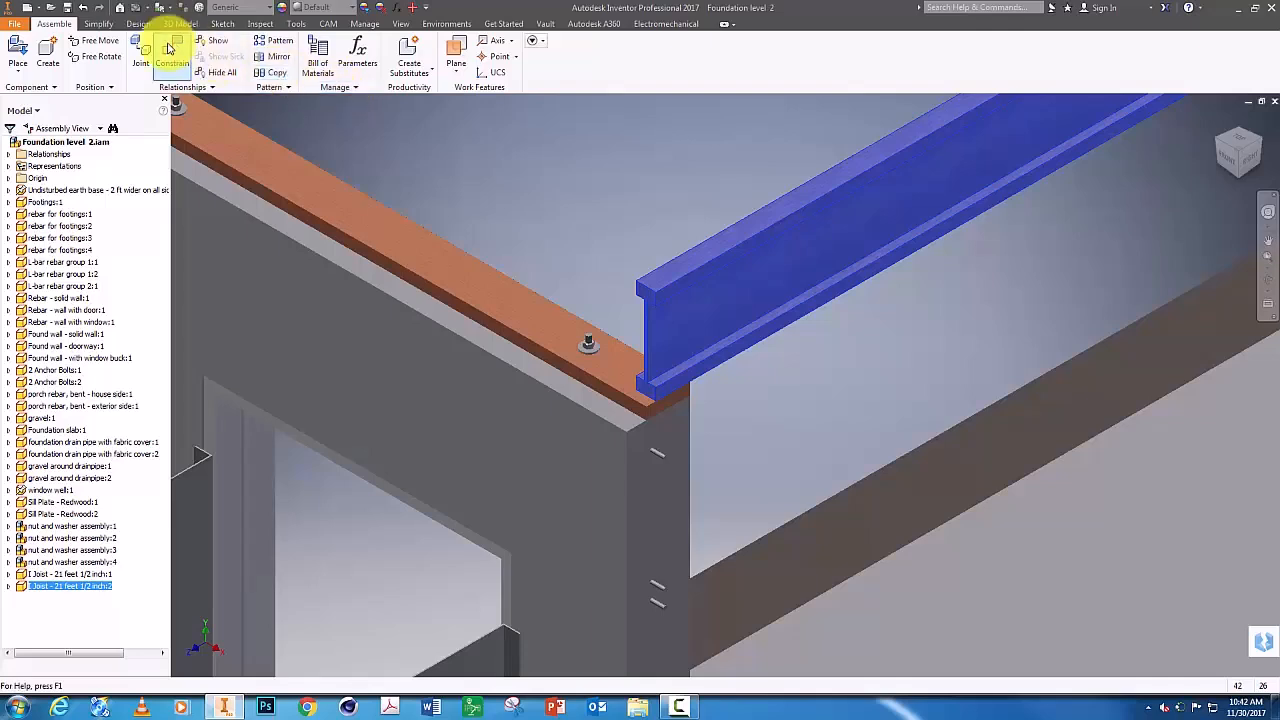
{"action": "left_click", "coordinate": [172, 52]}
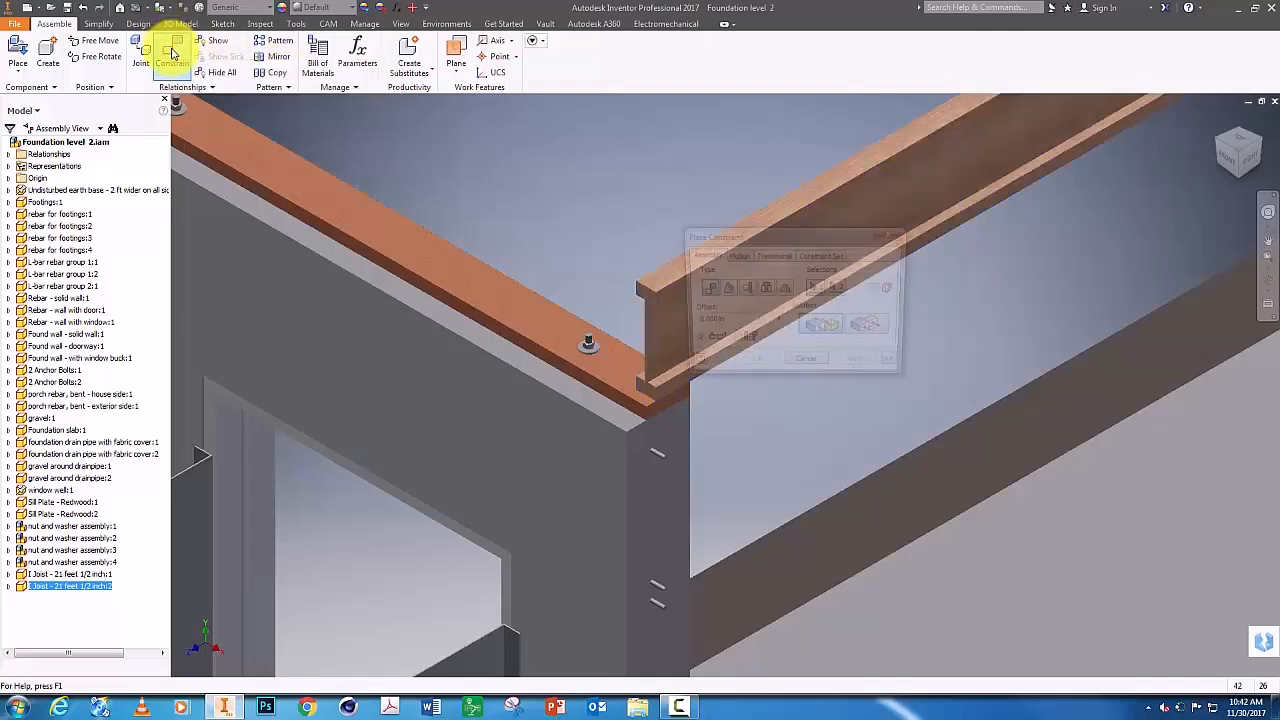
{"action": "left_click", "coordinate": [648, 392]}
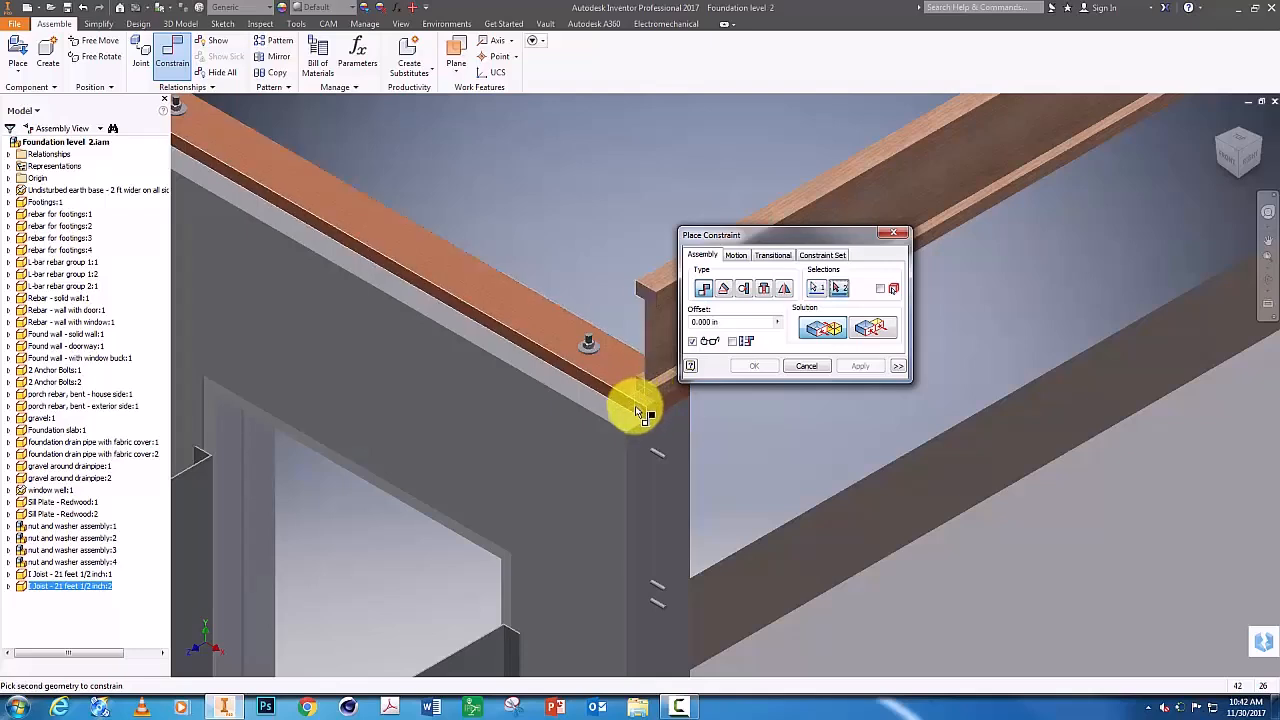
{"action": "left_click", "coordinate": [636, 410]}
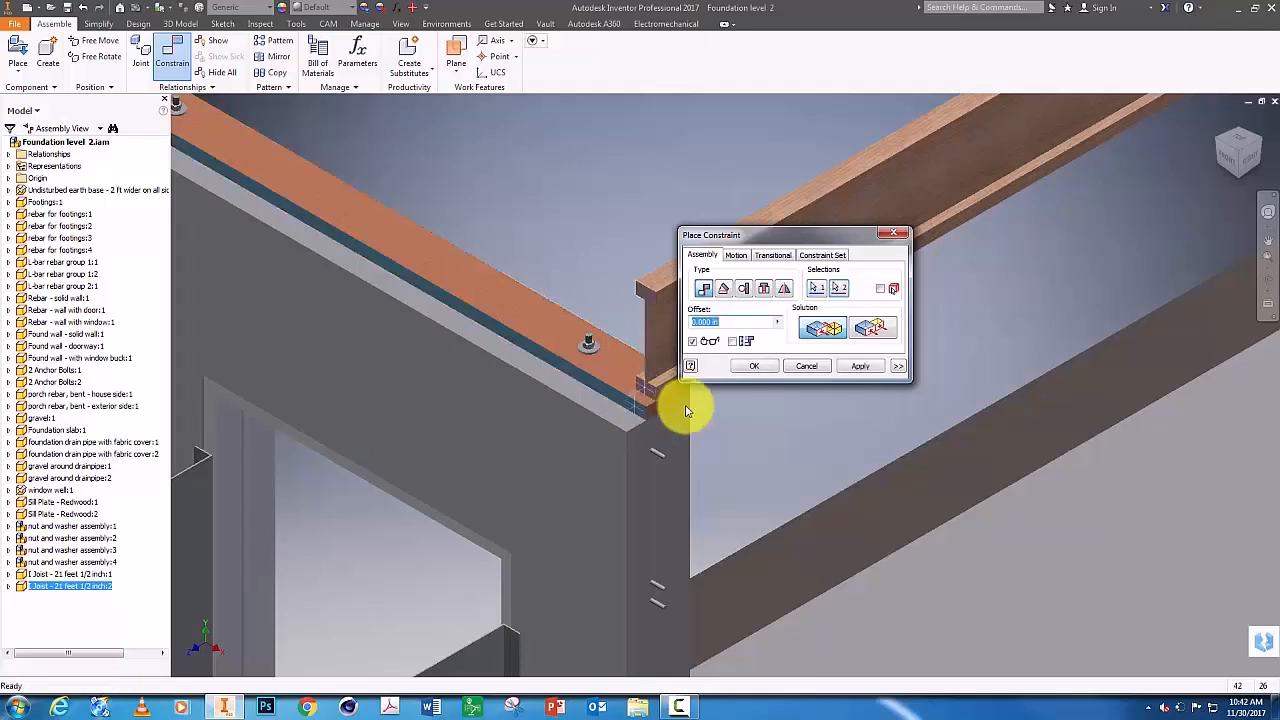
{"action": "left_click", "coordinate": [871, 330]}
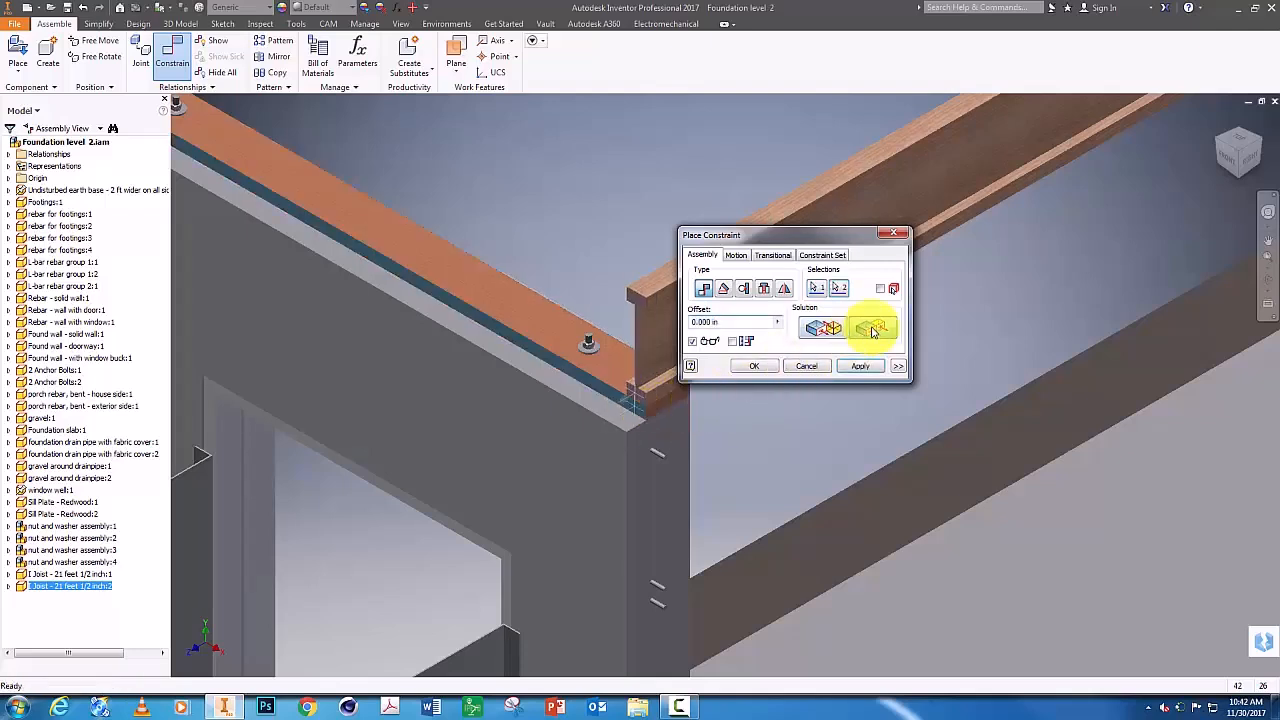
{"action": "left_click", "coordinate": [727, 322]}
{"action": "type", "text": "1.25"}
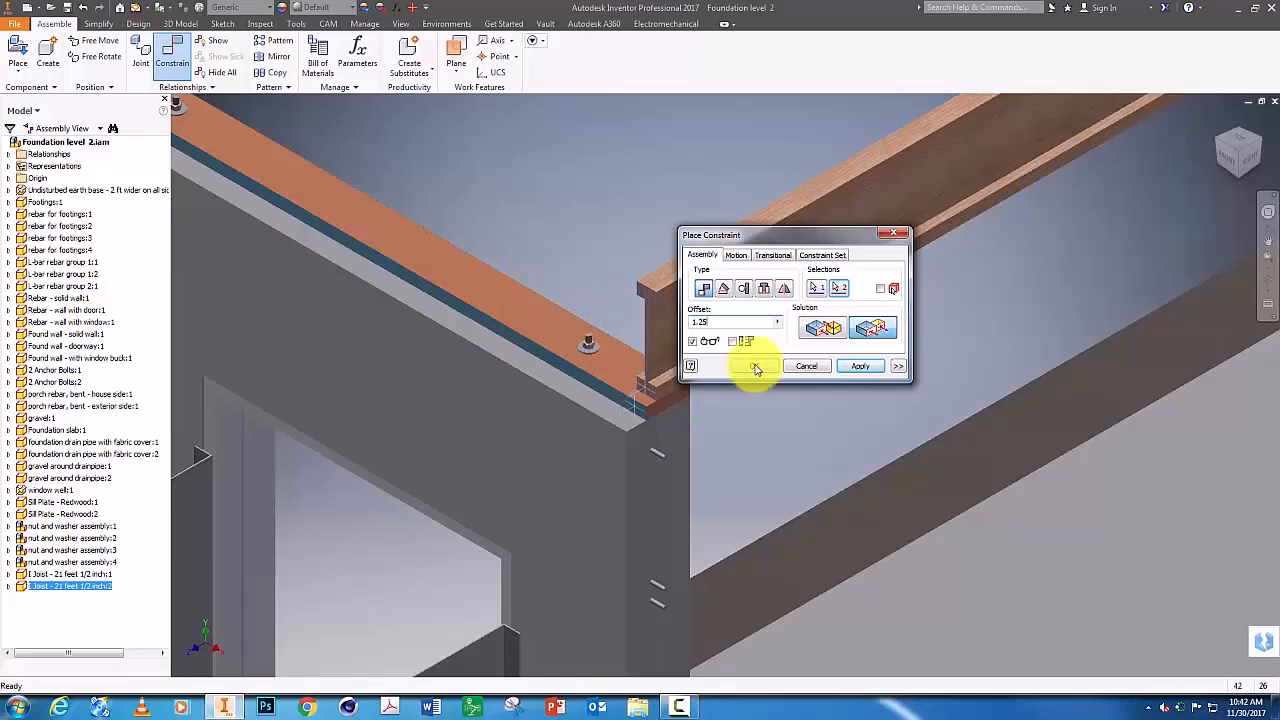
{"action": "left_click", "coordinate": [755, 366]}
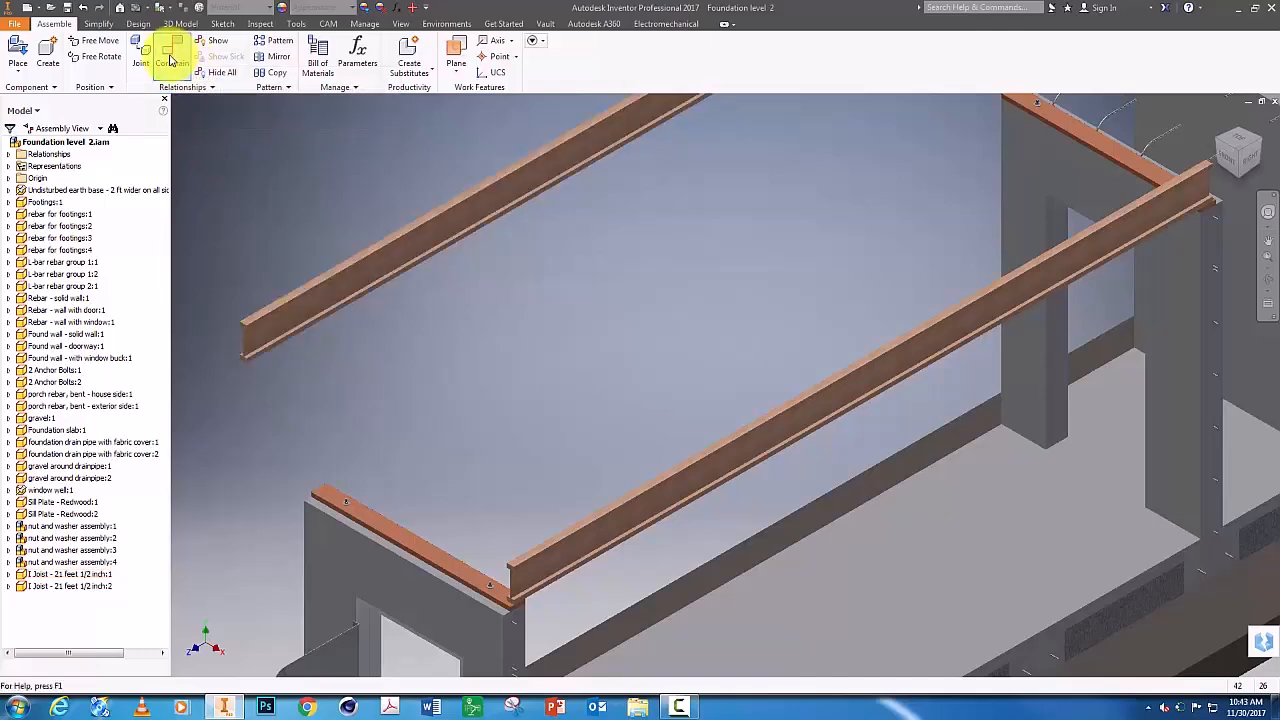
- Mate the second long I-joist's hidden bottom face with the top face of the window wall's sill plate
{"action": "left_click", "coordinate": [170, 60]}
{"action": "scroll", "coordinate": [340, 302], "scroll_direction": "up", "scroll_amount": 5}
{"action": "scroll", "coordinate": [360, 355], "scroll_direction": "up", "scroll_amount": 2}
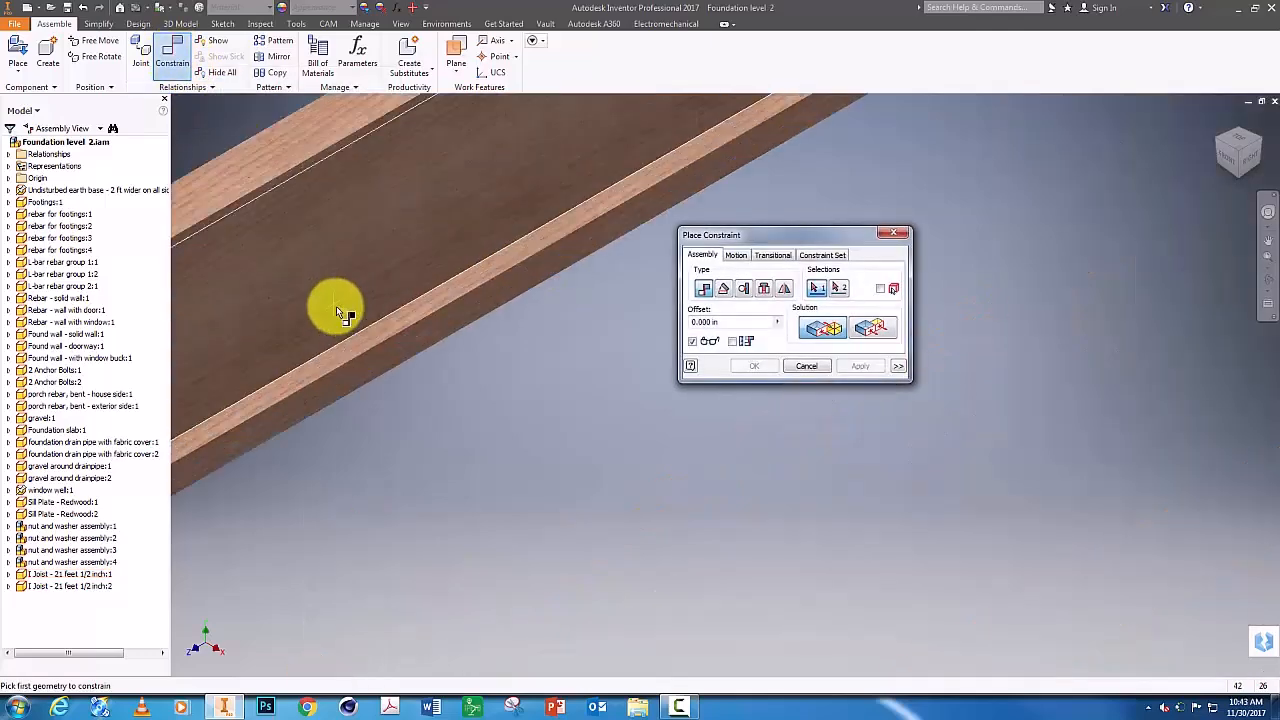
{"action": "right_click", "coordinate": [354, 347]}
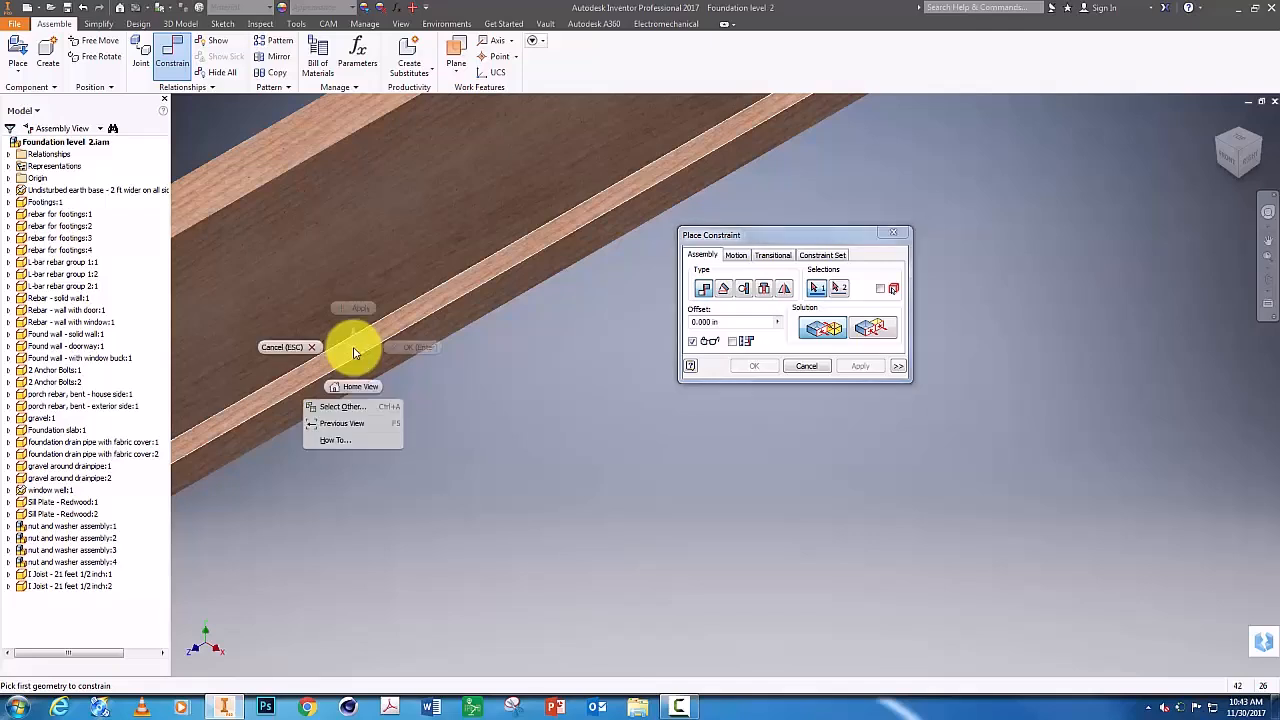
{"action": "left_click", "coordinate": [352, 406]}
{"action": "left_click", "coordinate": [394, 405]}
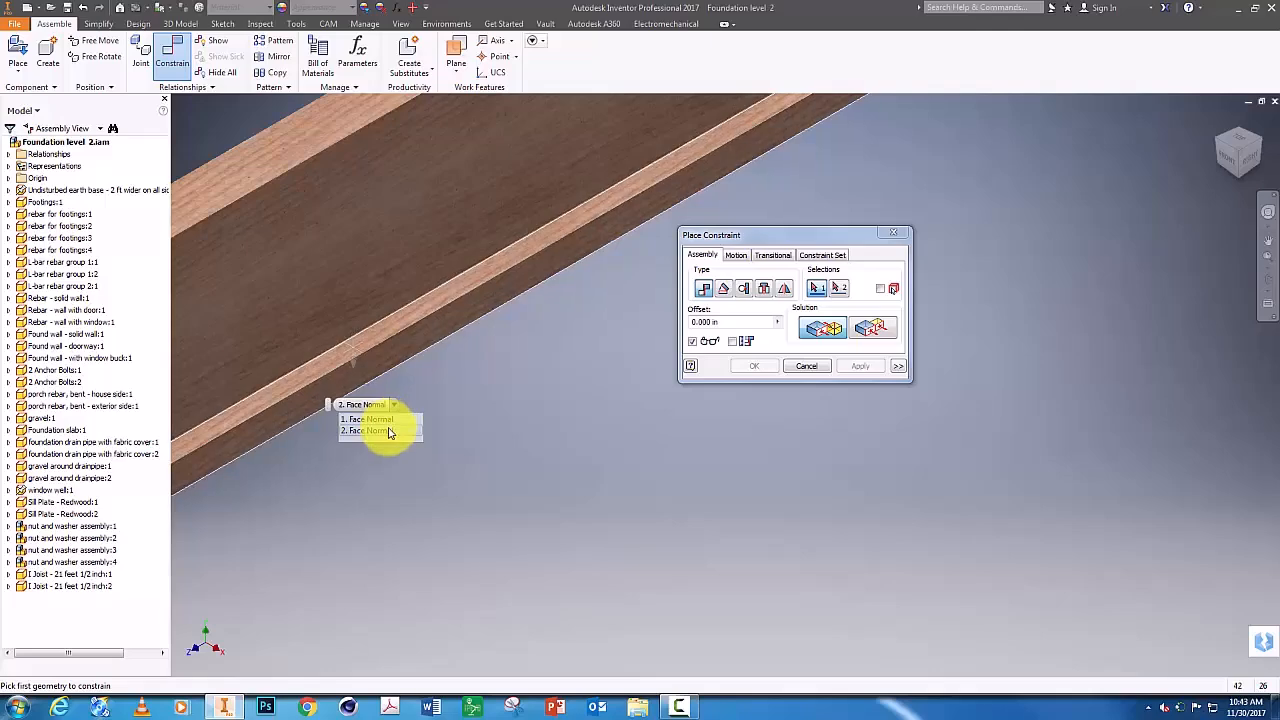
{"action": "left_click", "coordinate": [389, 432]}
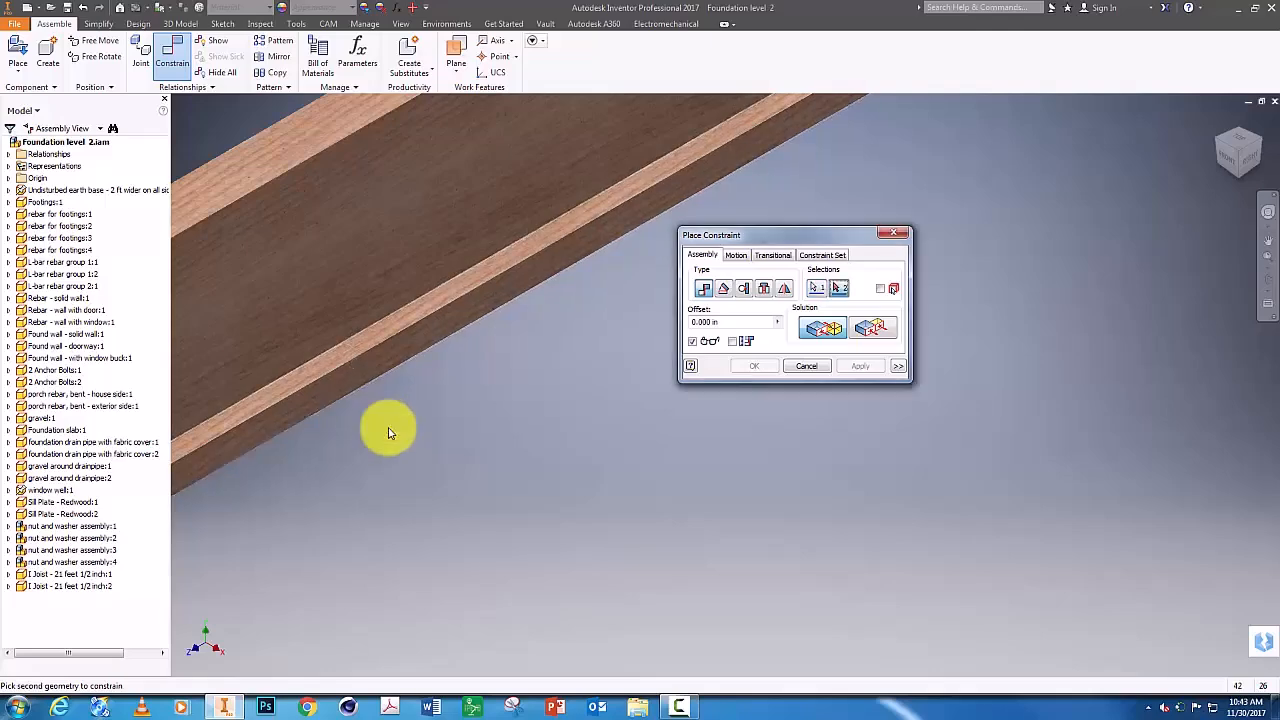
{"action": "scroll", "coordinate": [512, 488], "scroll_direction": "down", "scroll_amount": 5}
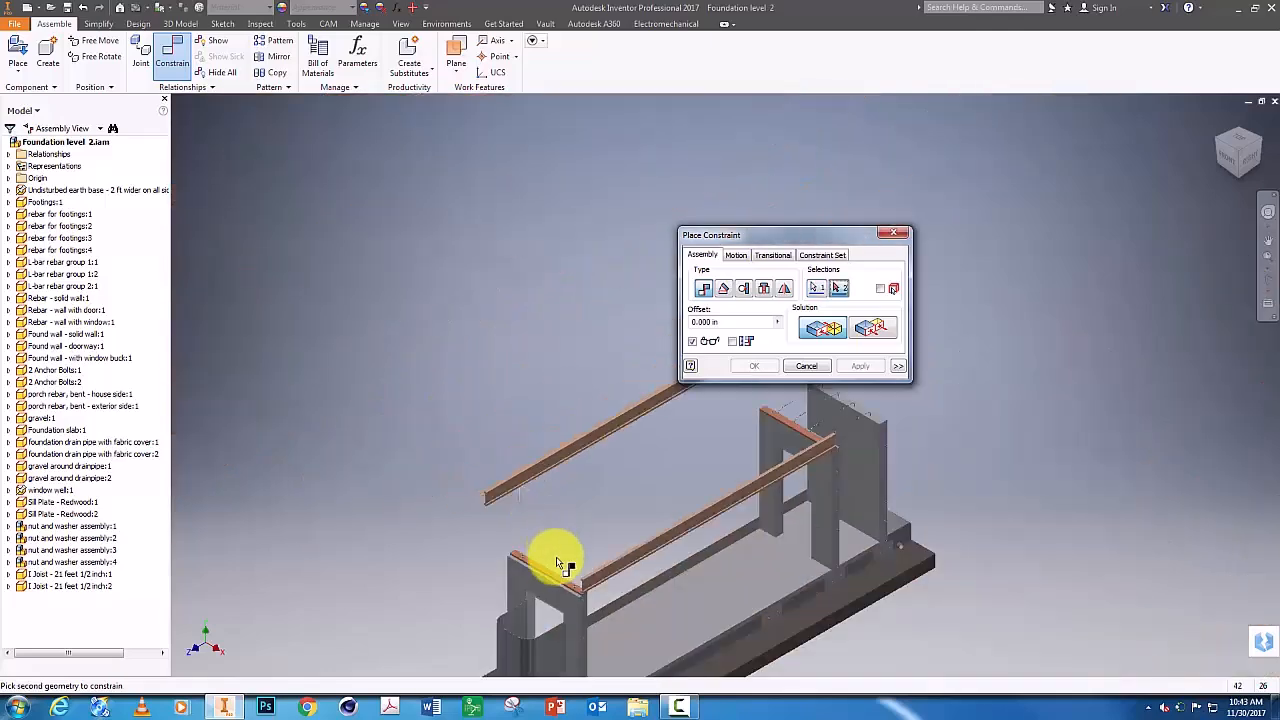
{"action": "scroll", "coordinate": [567, 582], "scroll_direction": "up", "scroll_amount": 5}
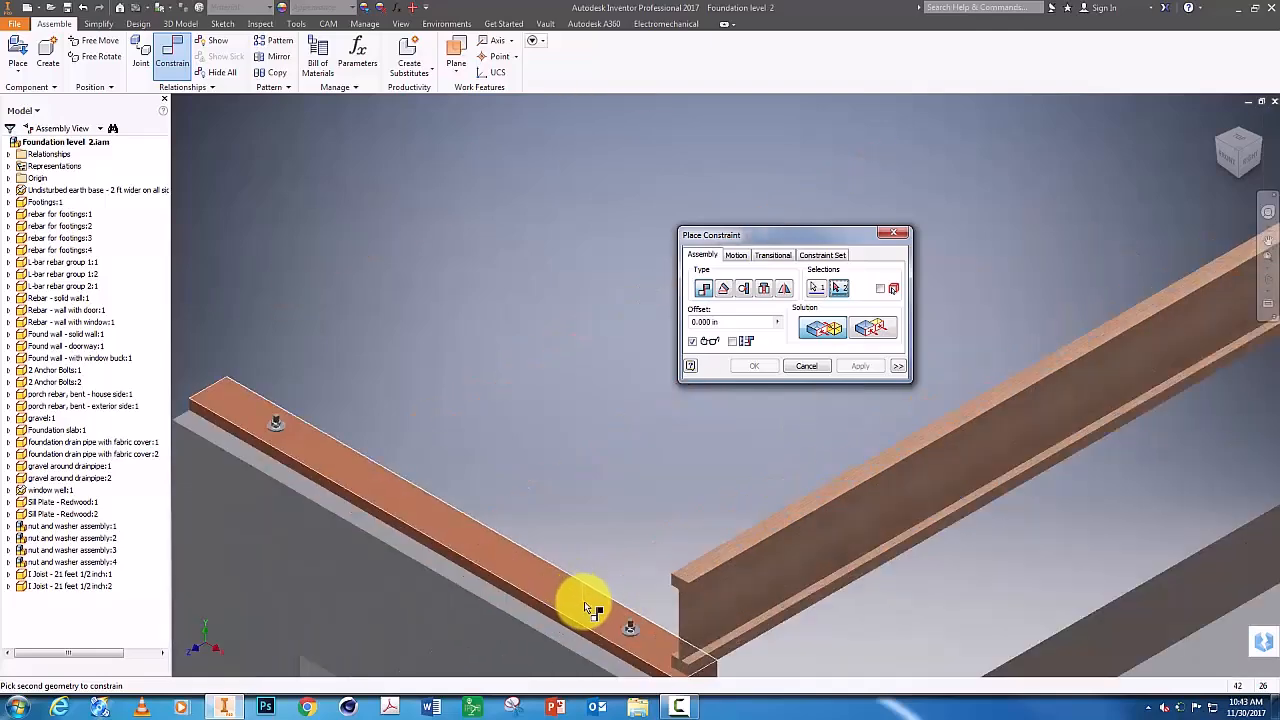
{"action": "left_click", "coordinate": [595, 612]}
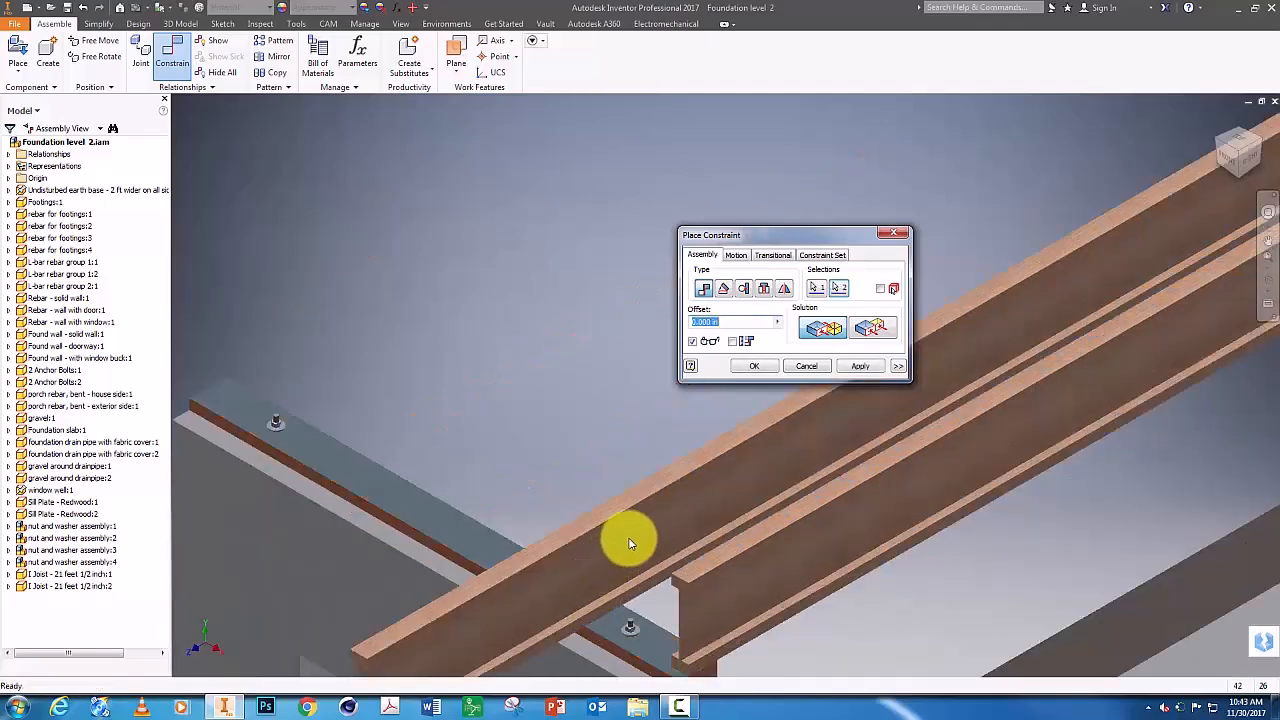
{"action": "left_click", "coordinate": [859, 367]}
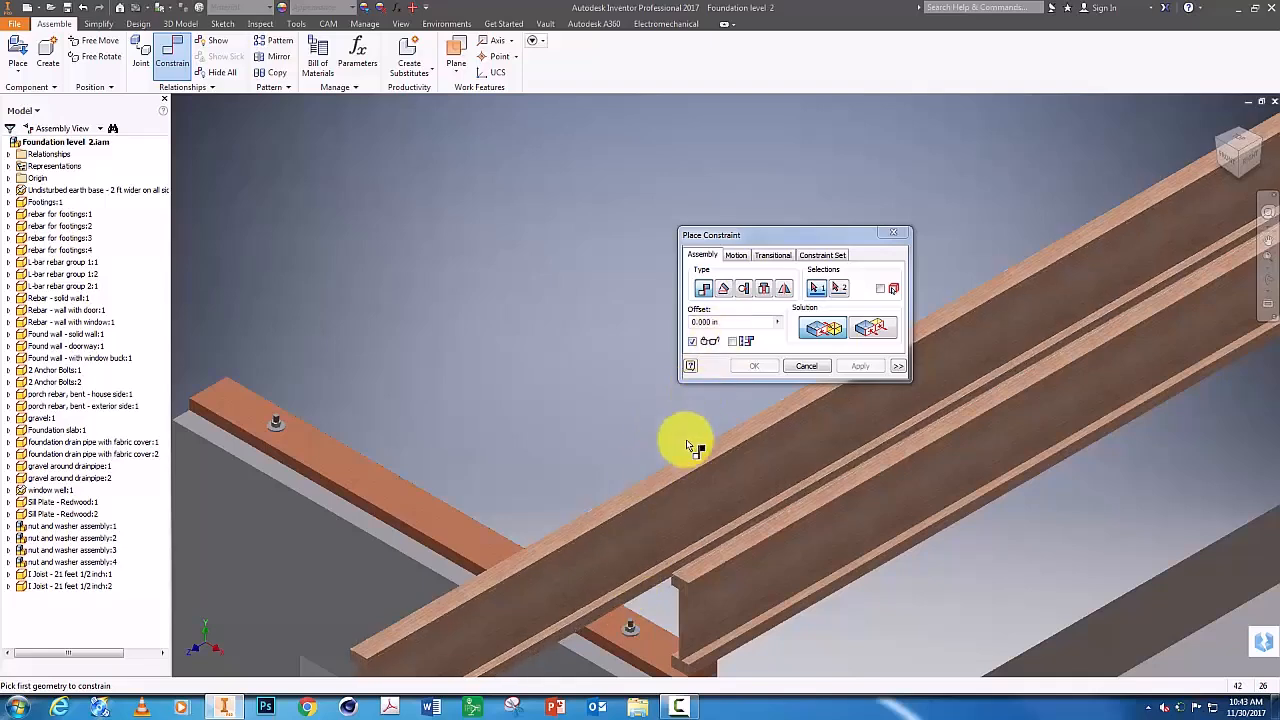
- Mate the second I-joist's lower flange side face with the front I-joist's hidden facing flange side at a 16 in offset
{"action": "left_click", "coordinate": [630, 600]}
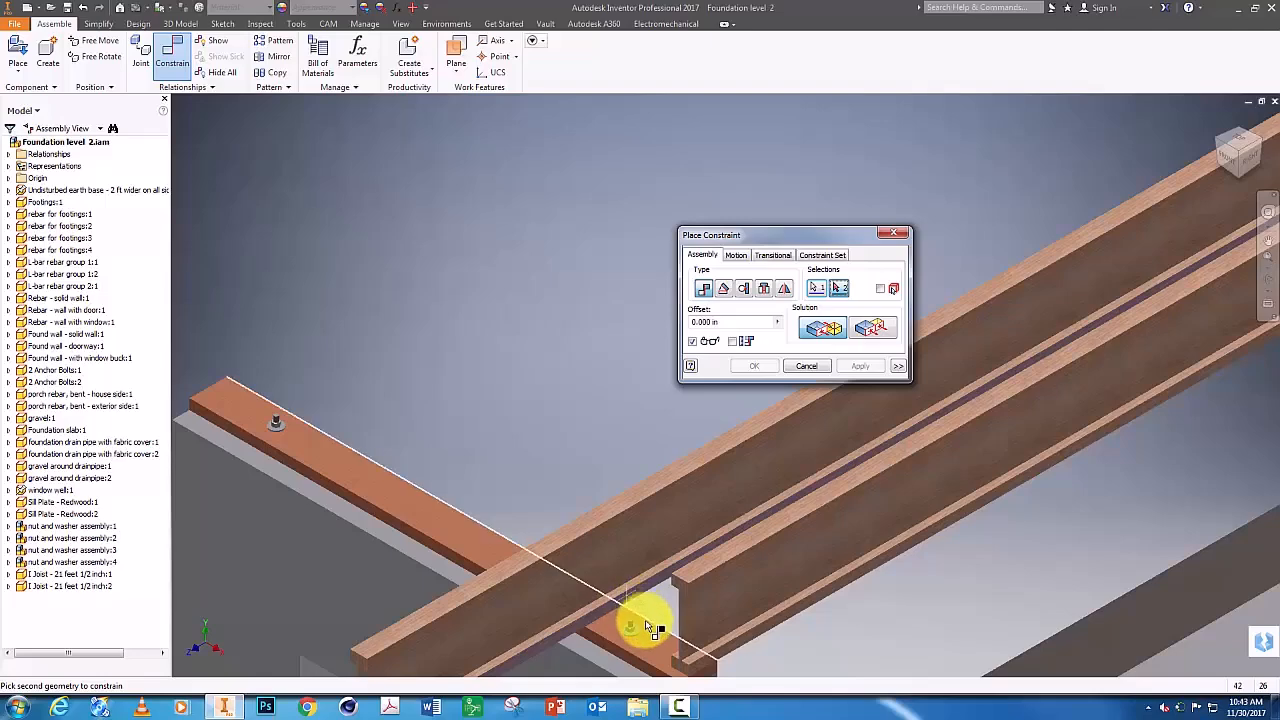
{"action": "scroll", "coordinate": [660, 660], "scroll_direction": "down", "scroll_amount": 3}
{"action": "scroll", "coordinate": [697, 634], "scroll_direction": "down", "scroll_amount": 5}
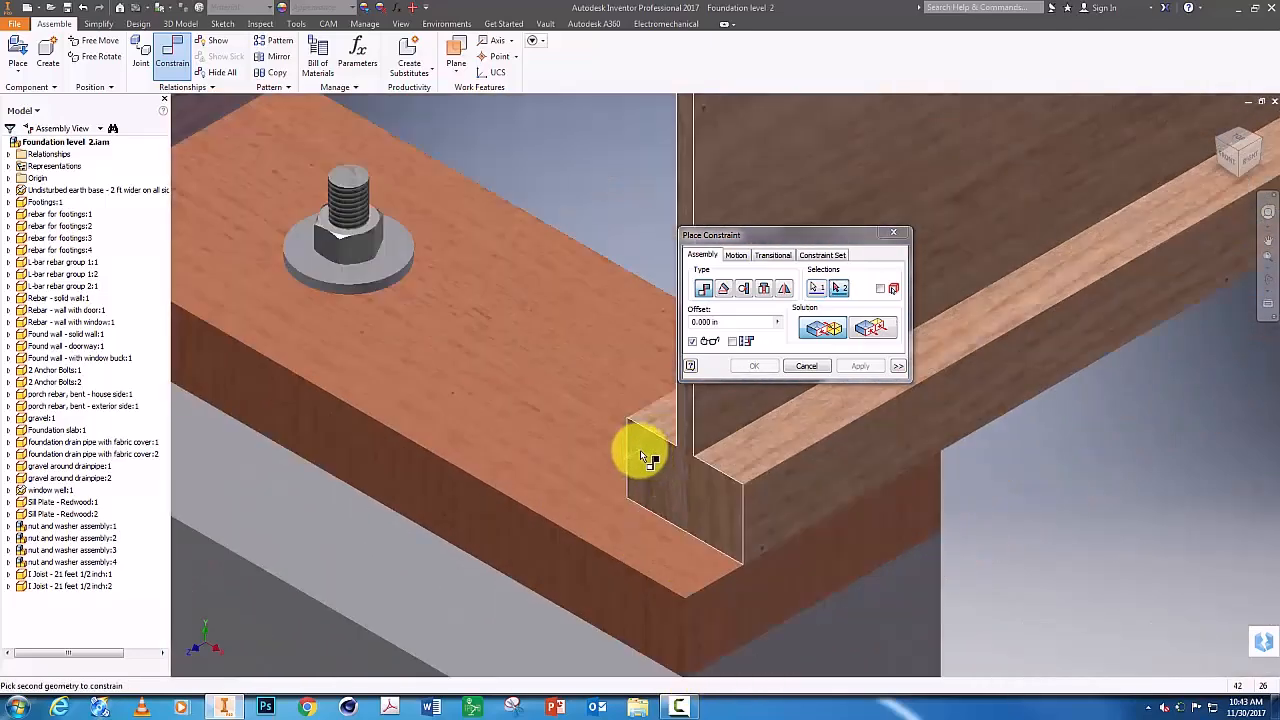
{"action": "right_click", "coordinate": [641, 456]}
{"action": "left_click", "coordinate": [634, 516]}
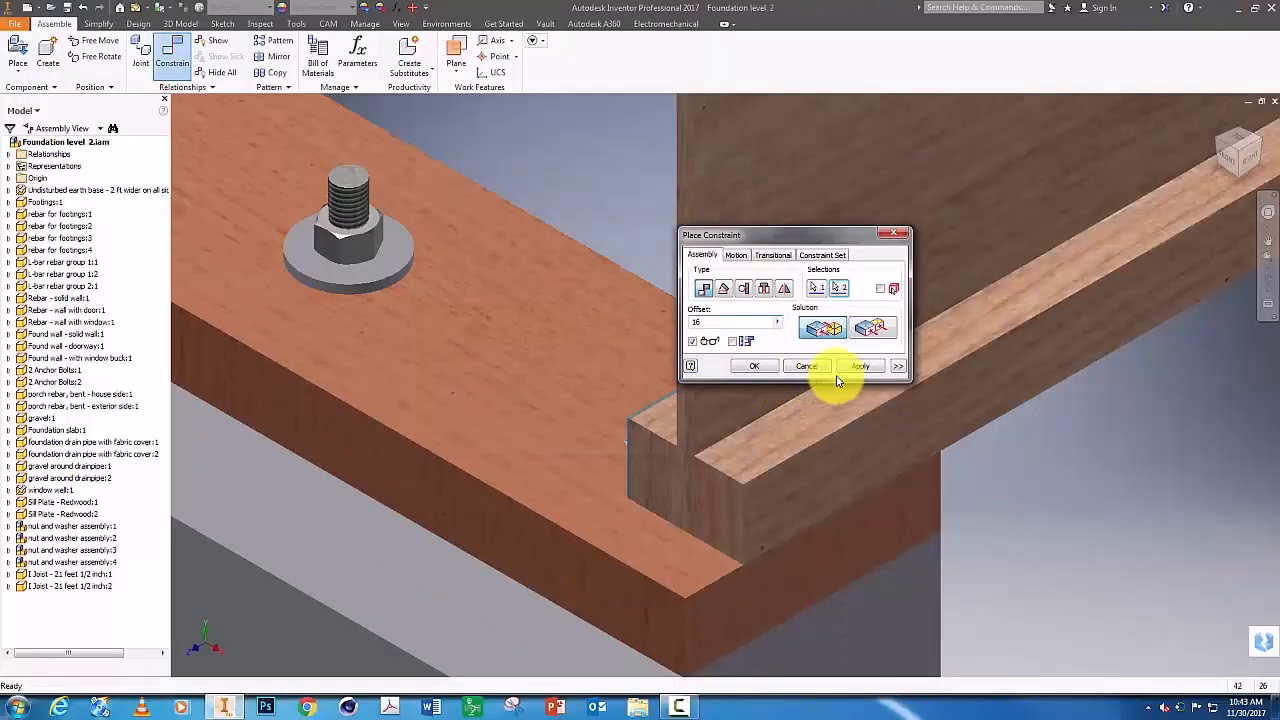
{"action": "left_click", "coordinate": [860, 366]}
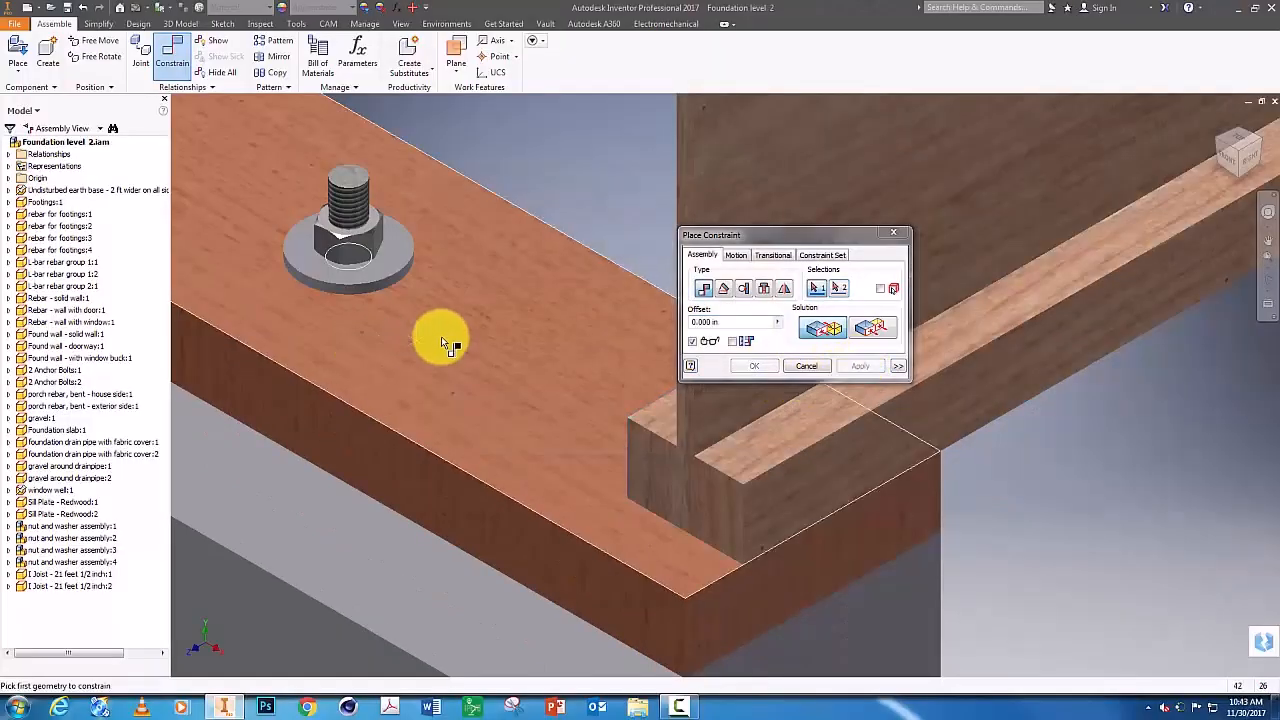
- Close the constraint dialog and slide the second I-joist lengthwise until its near end sits over the window wall's sill plate
{"action": "scroll", "coordinate": [423, 343], "scroll_direction": "down", "scroll_amount": 5}
{"action": "left_click", "coordinate": [892, 233]}
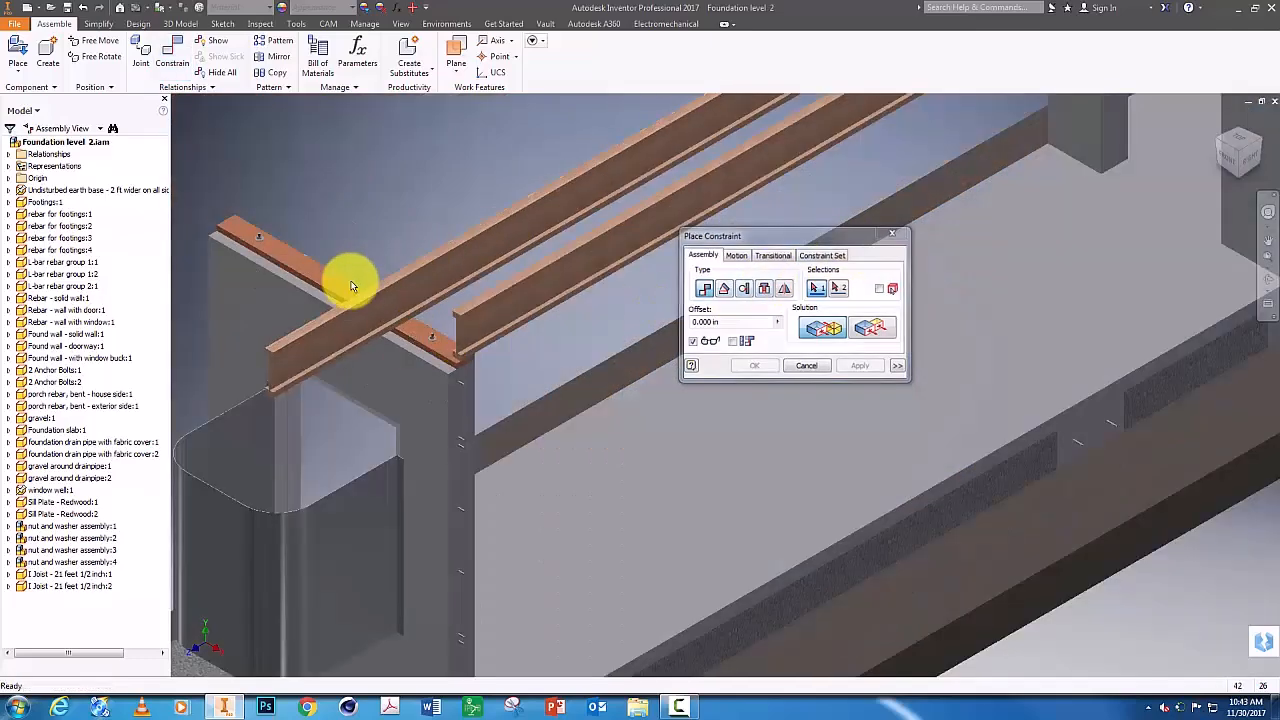
{"action": "left_click_drag", "start_coordinate": [289, 365], "coordinate": [338, 345]}
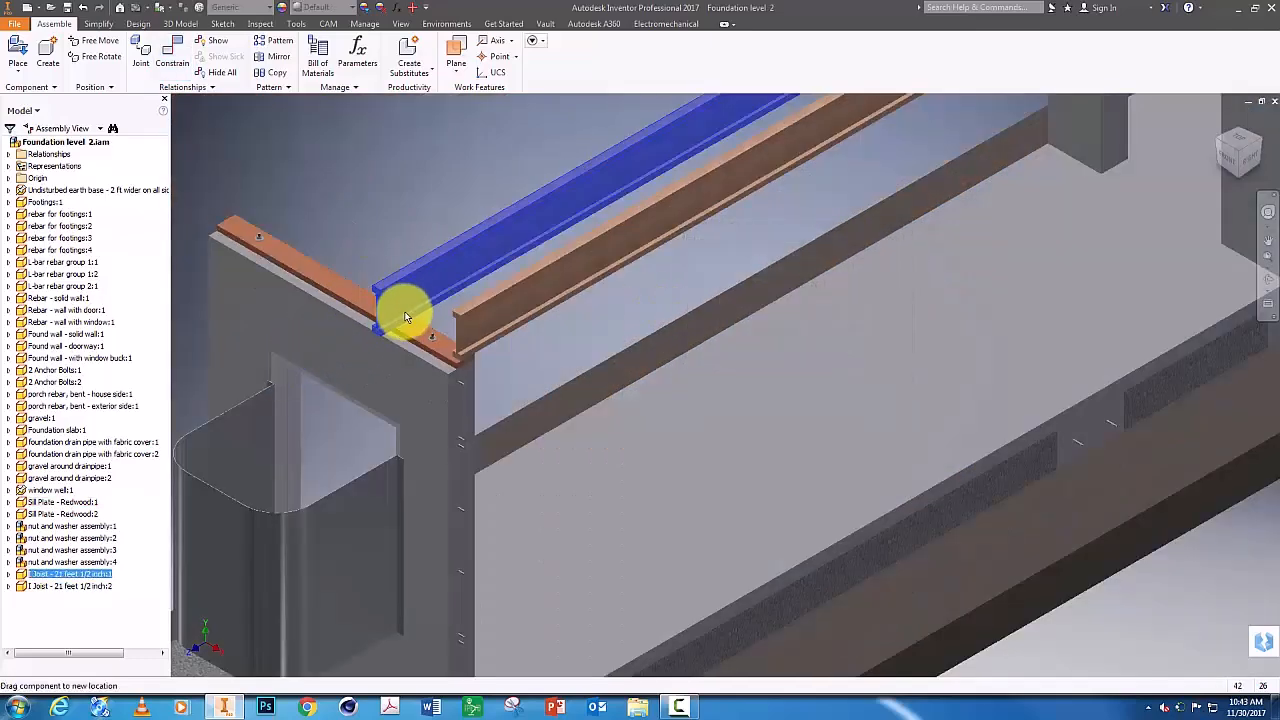
{"action": "left_click_drag", "start_coordinate": [420, 312], "coordinate": [422, 308]}
{"action": "scroll", "coordinate": [391, 310], "scroll_direction": "down", "scroll_amount": 3}
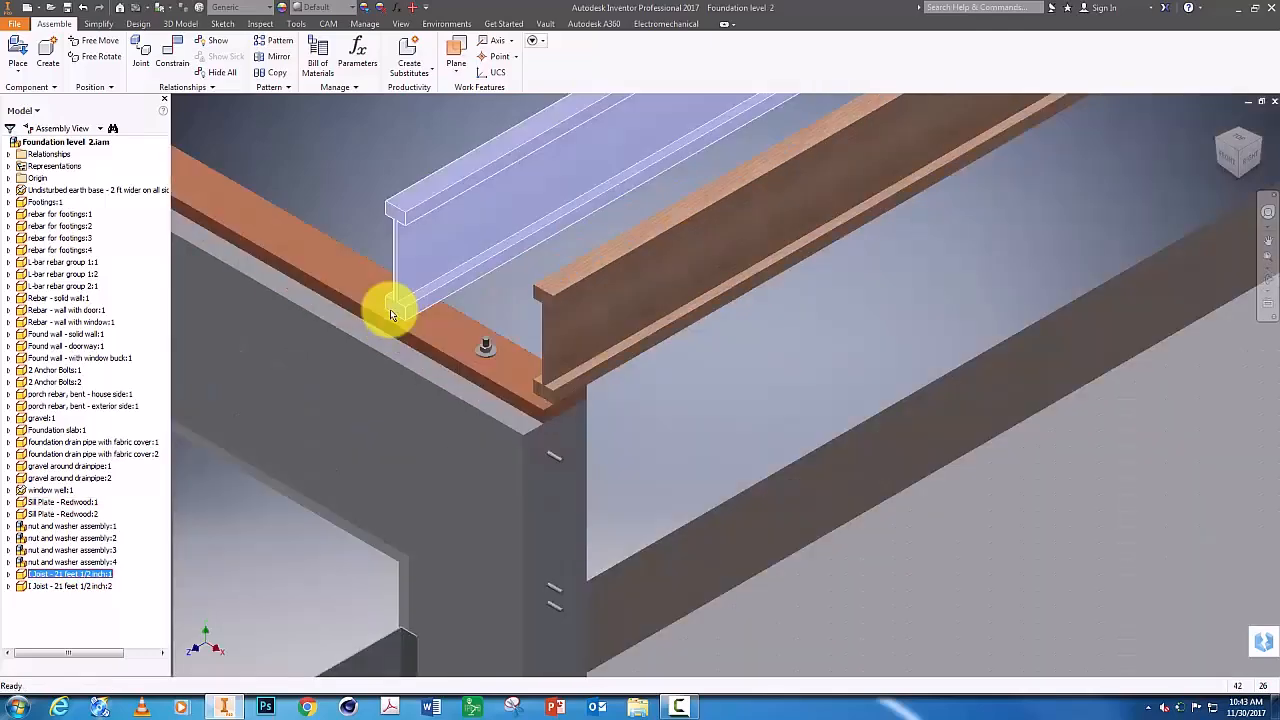
- Constrain the second I-joist's near end face flush with the front I-joist's end face at zero offset
{"action": "left_click", "coordinate": [172, 48]}
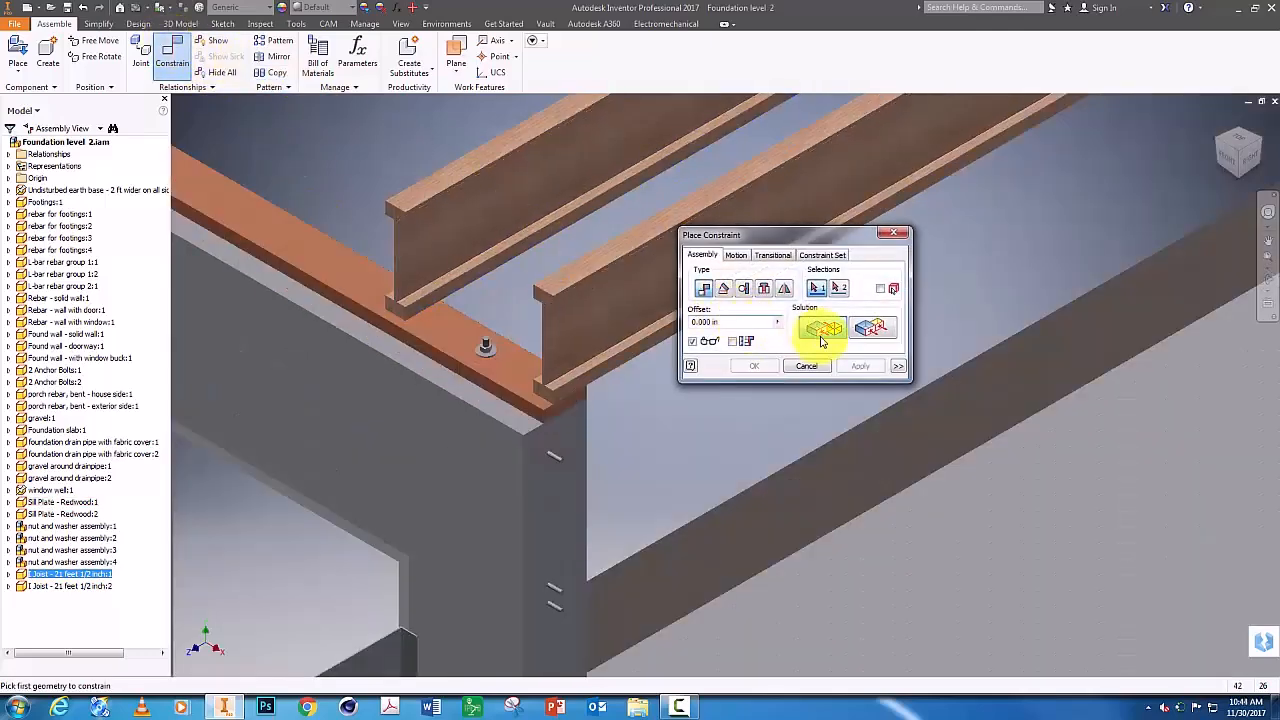
{"action": "left_click", "coordinate": [871, 330]}
{"action": "left_click", "coordinate": [395, 312]}
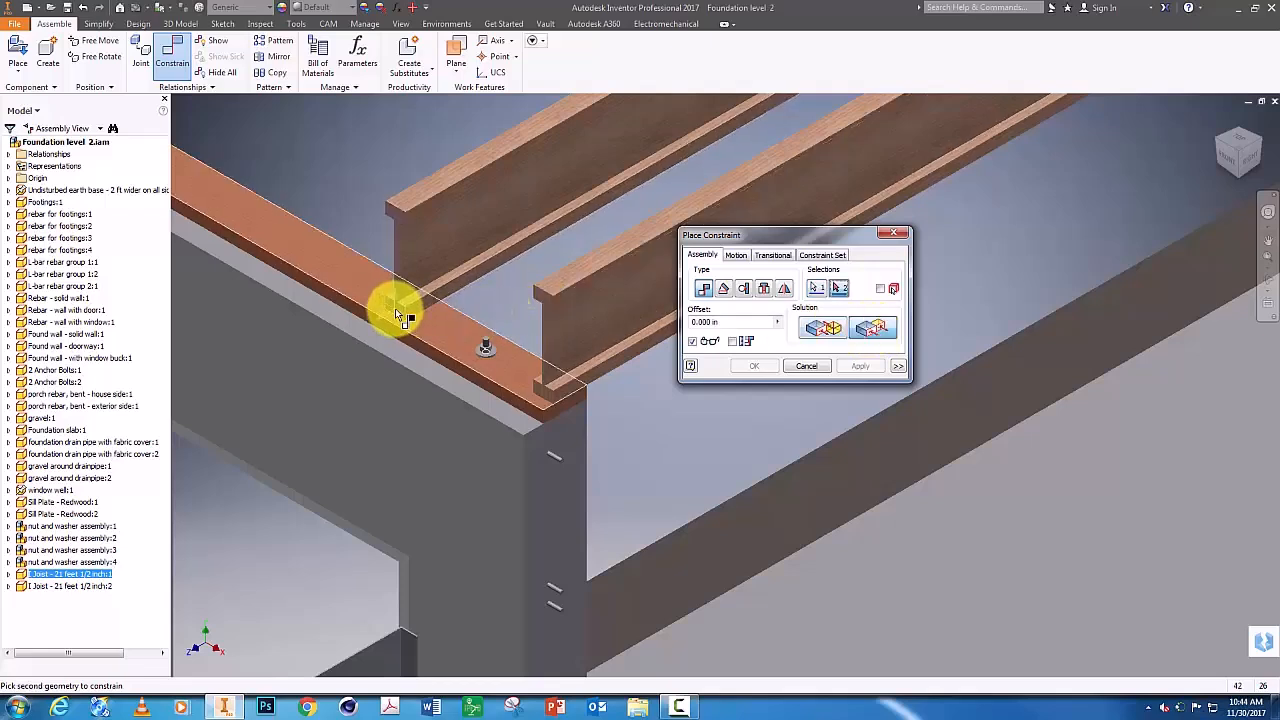
{"action": "left_click", "coordinate": [543, 390]}
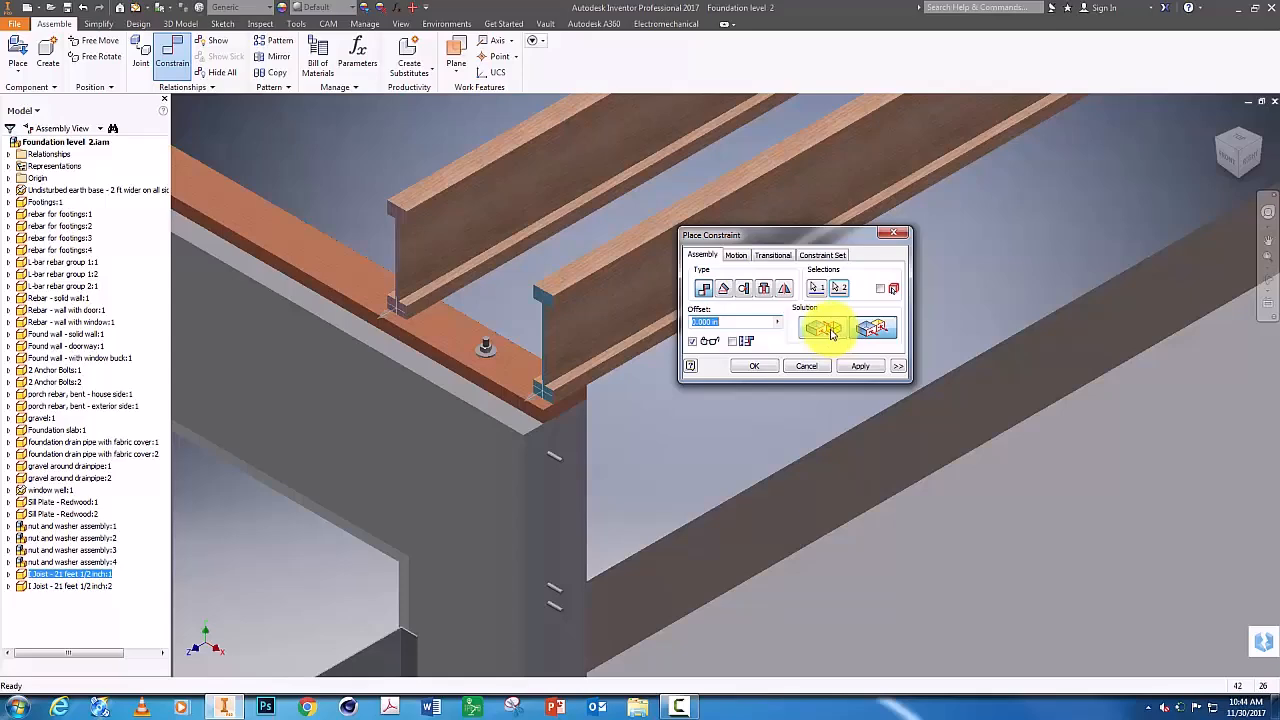
{"action": "left_click", "coordinate": [757, 366]}
{"action": "scroll", "coordinate": [751, 385], "scroll_direction": "up", "scroll_amount": 6}
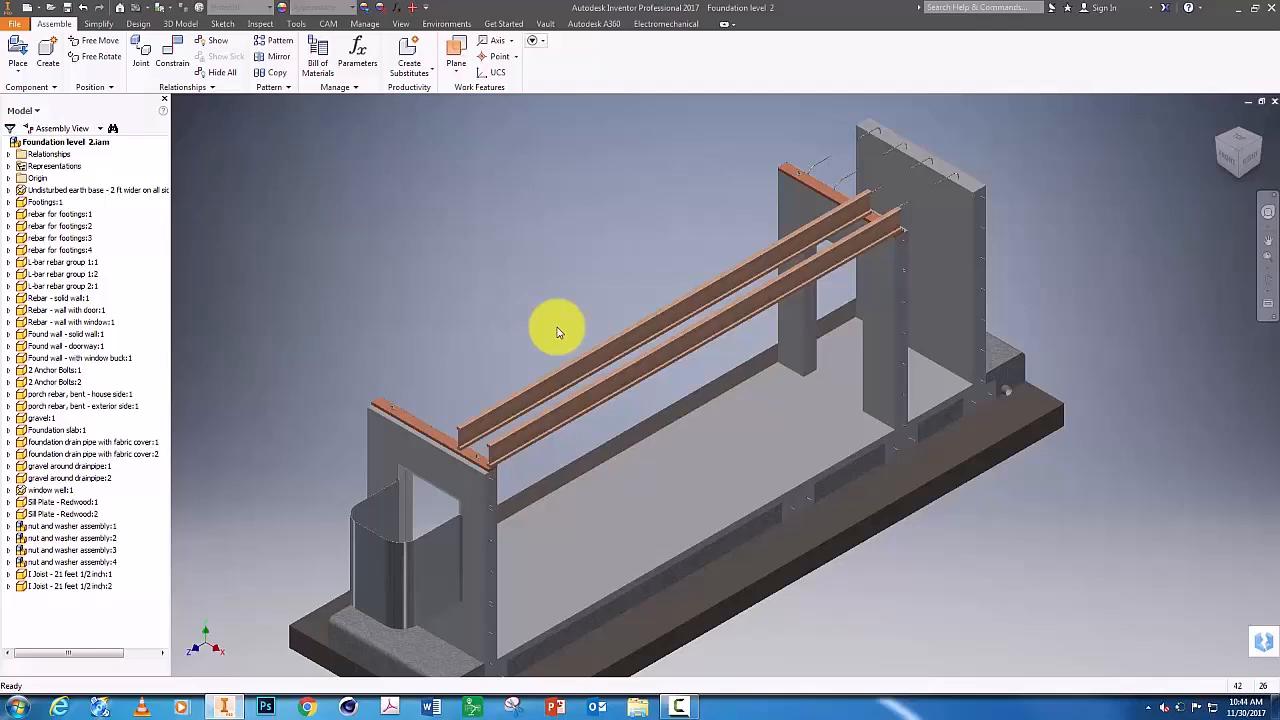
- Place two copies of the I Joist - 4 feet 3 inches part in the open space above the window wall
{"action": "left_click", "coordinate": [22, 50]}
{"action": "left_click", "coordinate": [906, 225]}
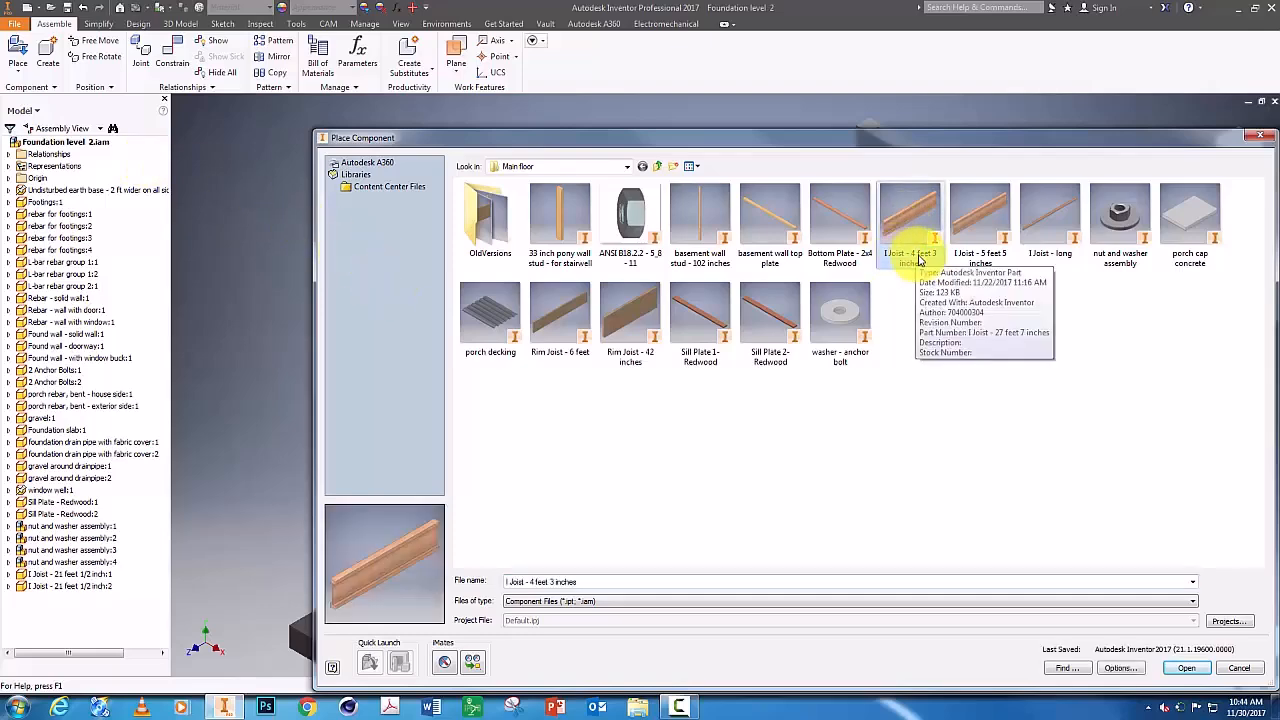
{"action": "double_click", "coordinate": [903, 215]}
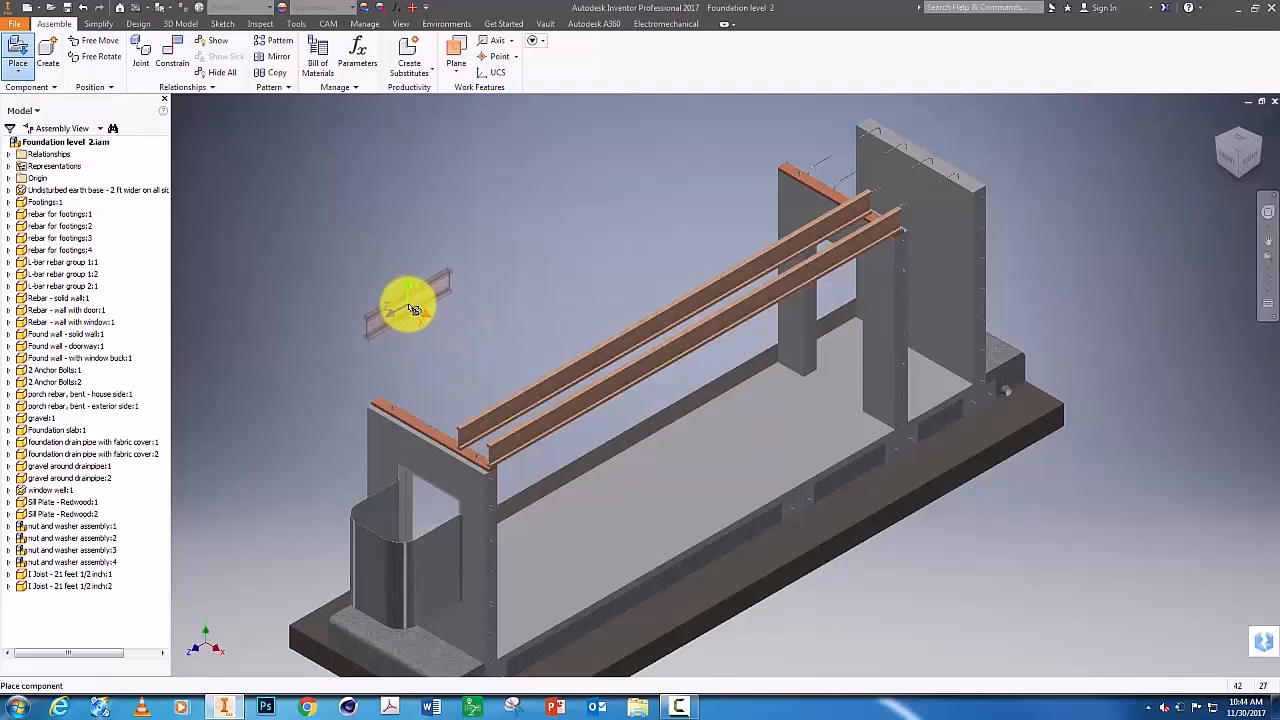
{"action": "left_click", "coordinate": [415, 308]}
{"action": "left_click", "coordinate": [441, 334]}
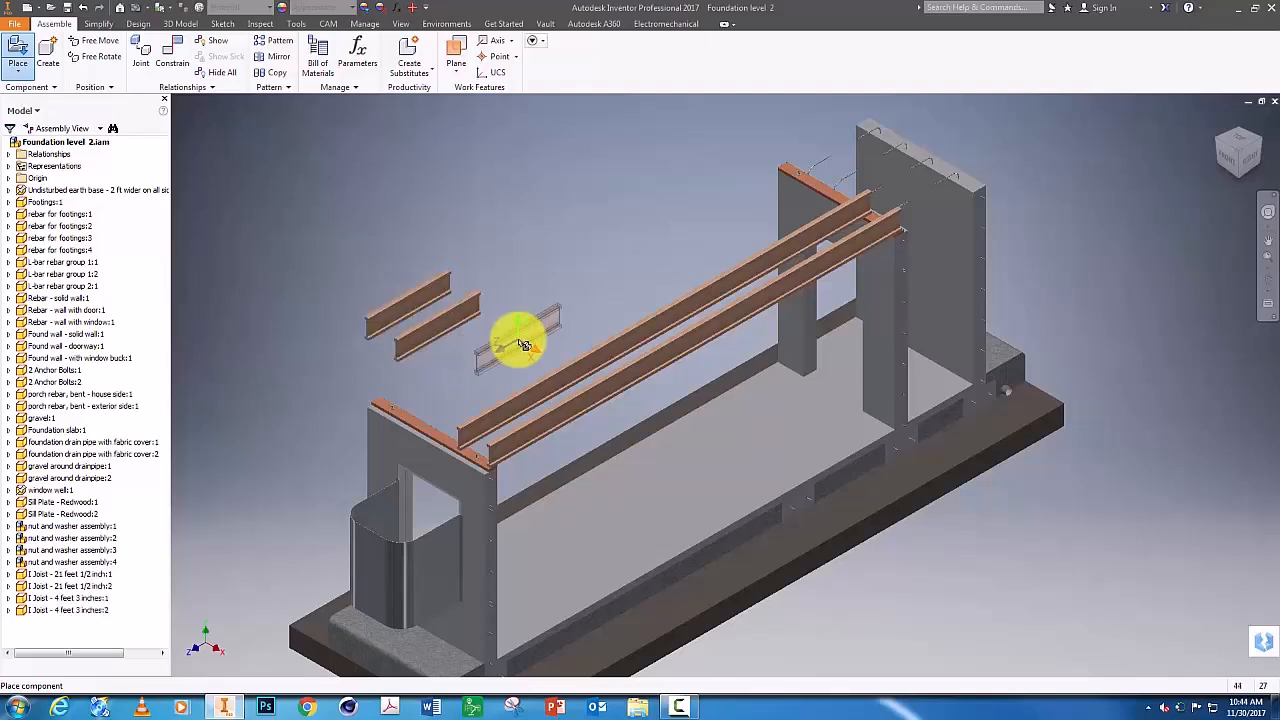
{"action": "key", "text": "Escape"}
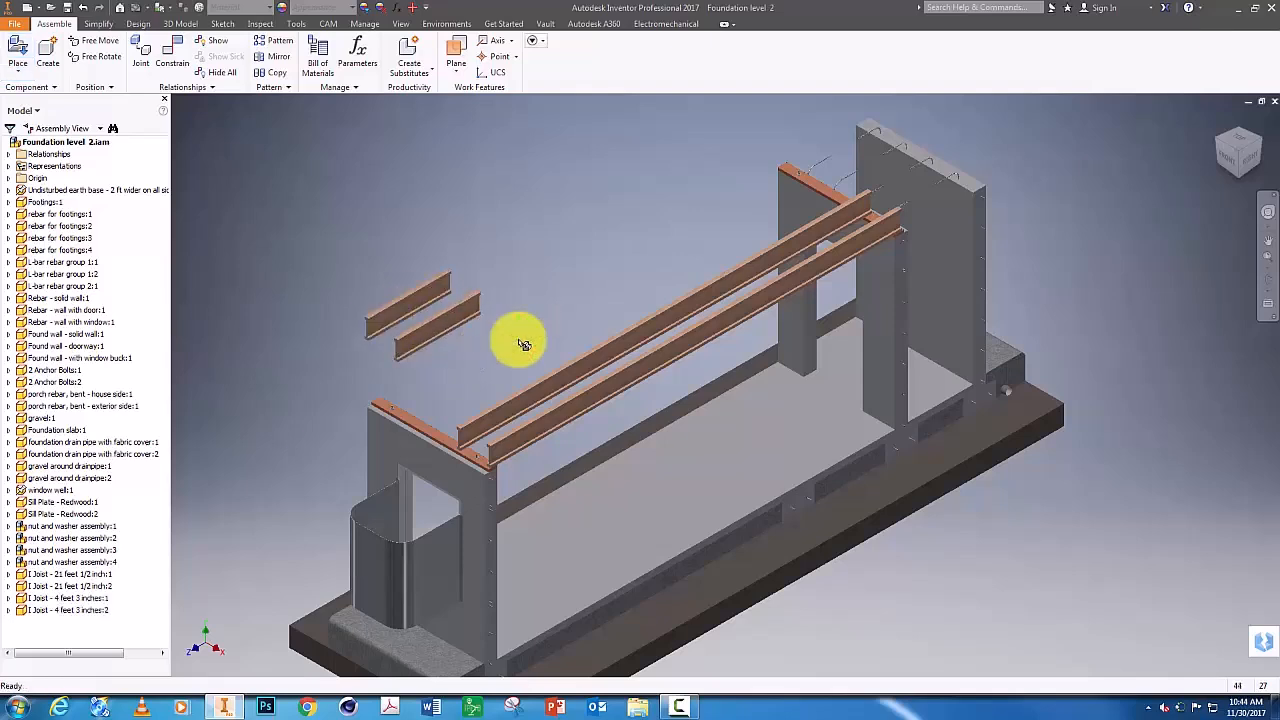
- Place two copies of the I Joist - 5 feet 5 inches part in the open space near the far sill plate
{"action": "left_click", "coordinate": [18, 50]}
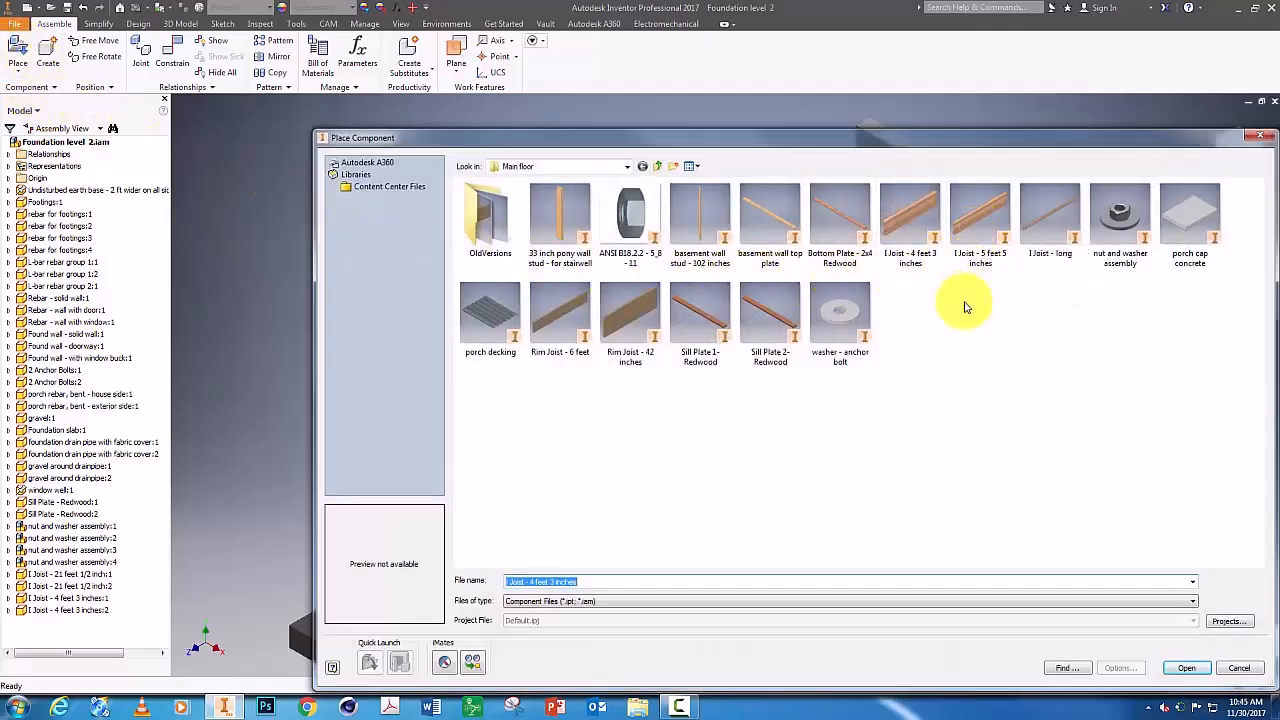
{"action": "double_click", "coordinate": [975, 213]}
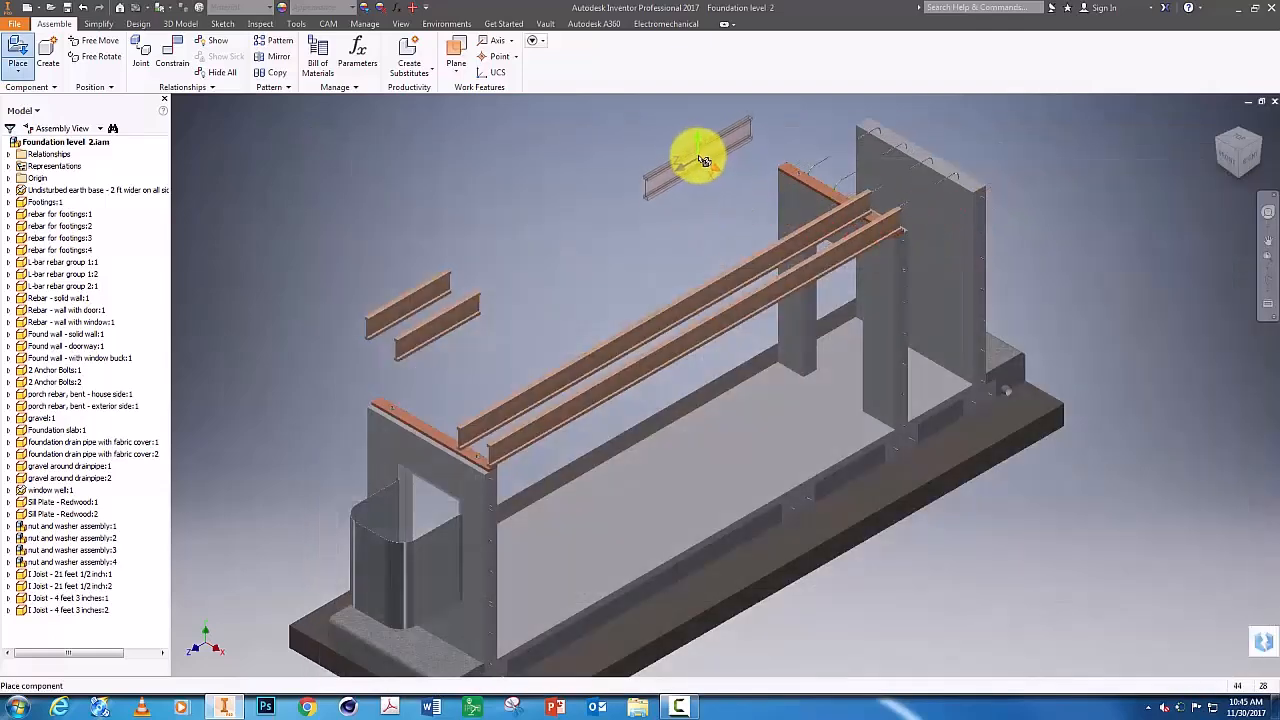
{"action": "left_click", "coordinate": [701, 155]}
{"action": "left_click", "coordinate": [726, 178]}
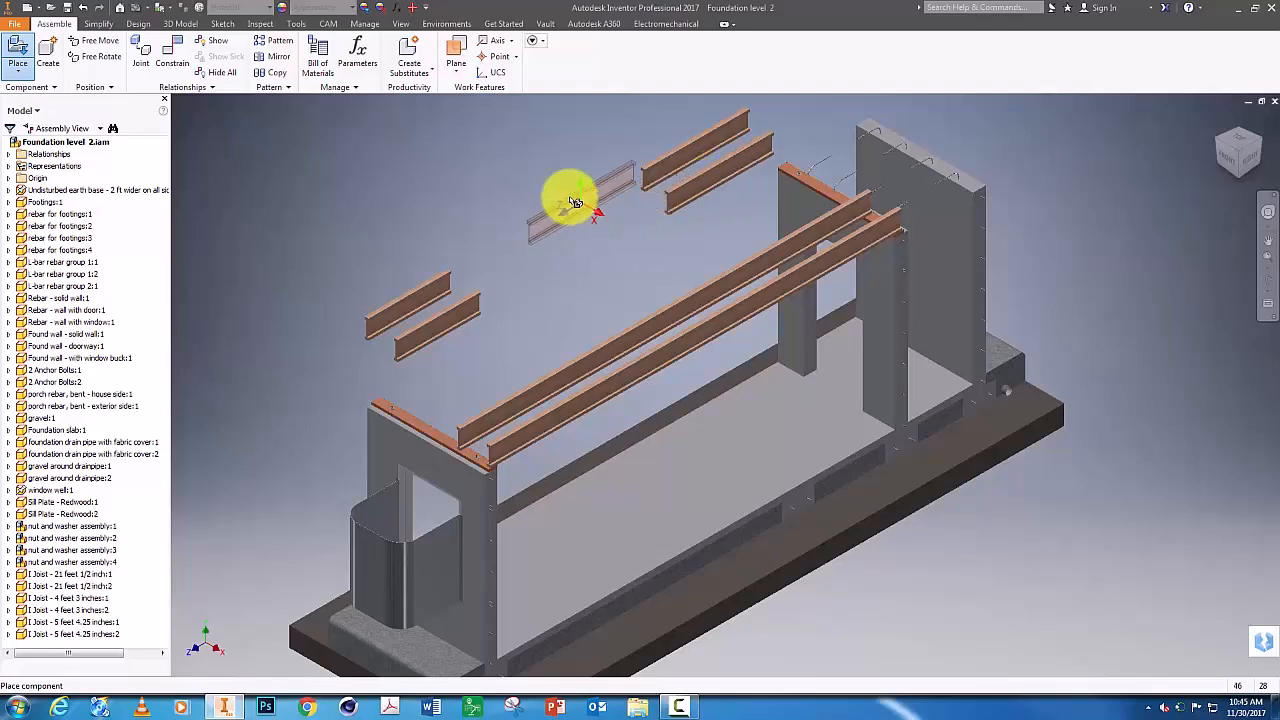
{"action": "key", "text": "Escape"}
- Place one more I Joist - long part in the open space behind the short joists
{"action": "left_click", "coordinate": [17, 50]}
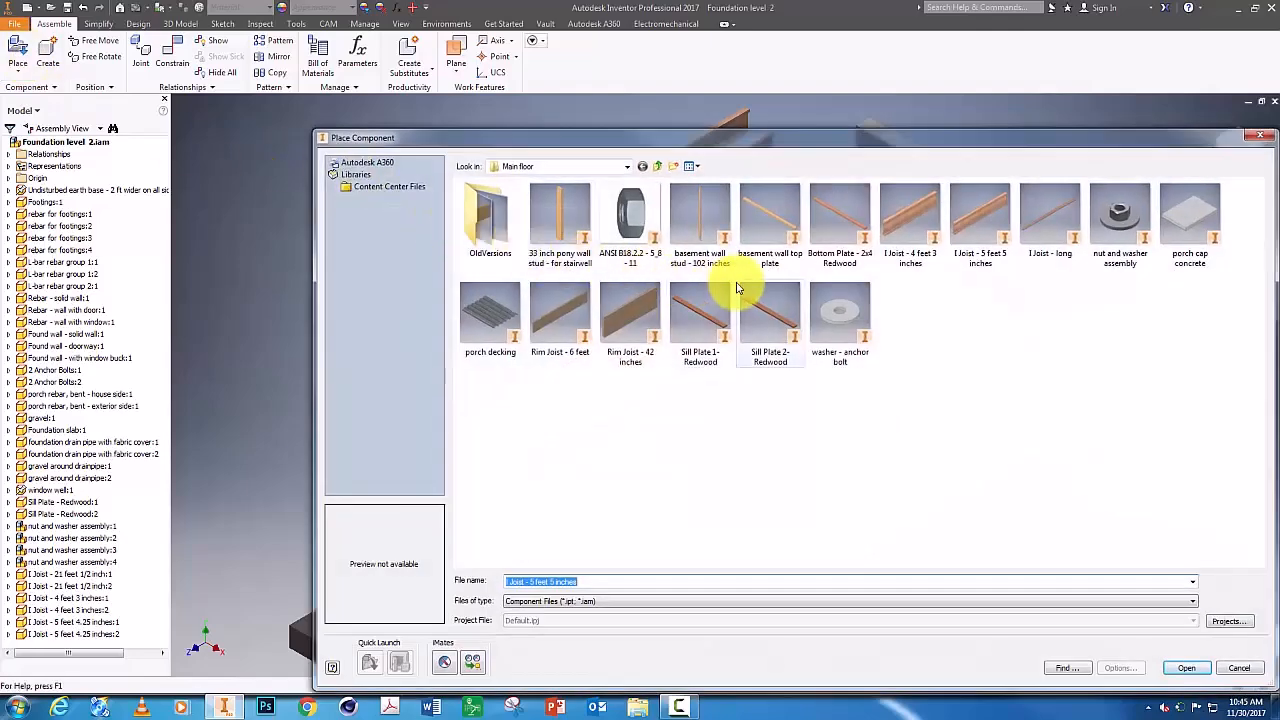
{"action": "left_click", "coordinate": [1045, 230]}
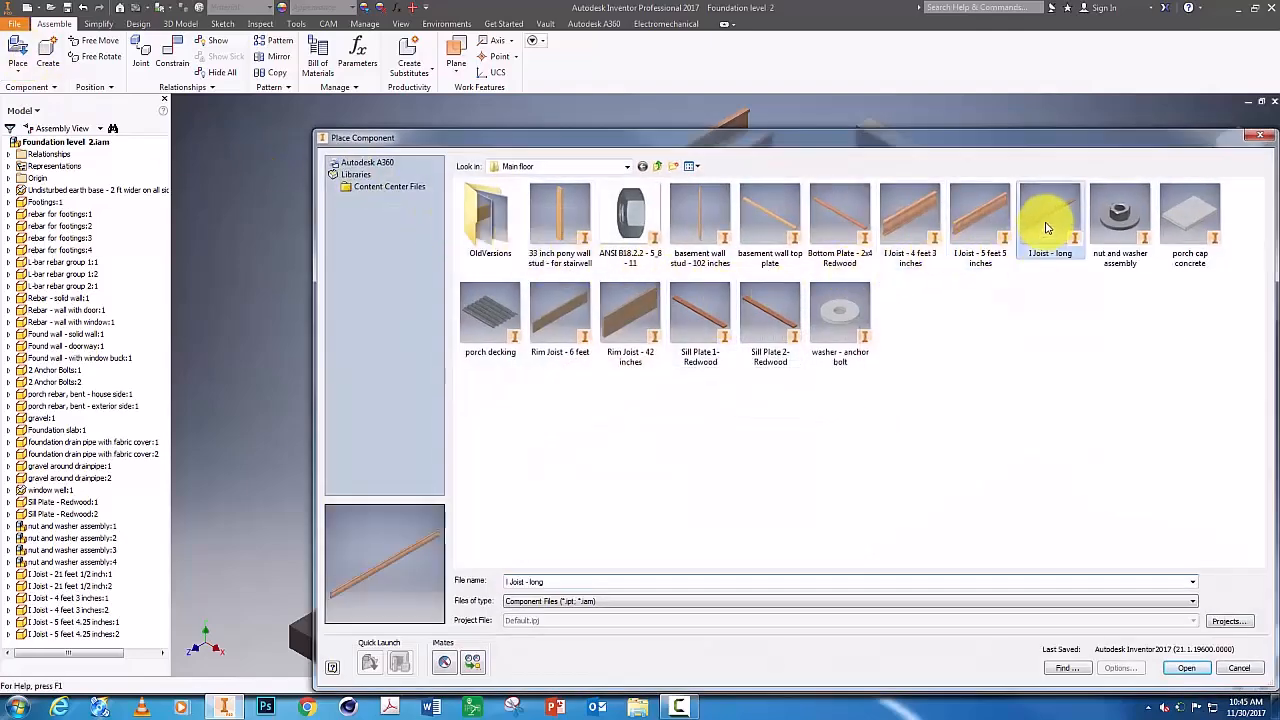
{"action": "double_click", "coordinate": [1045, 225]}
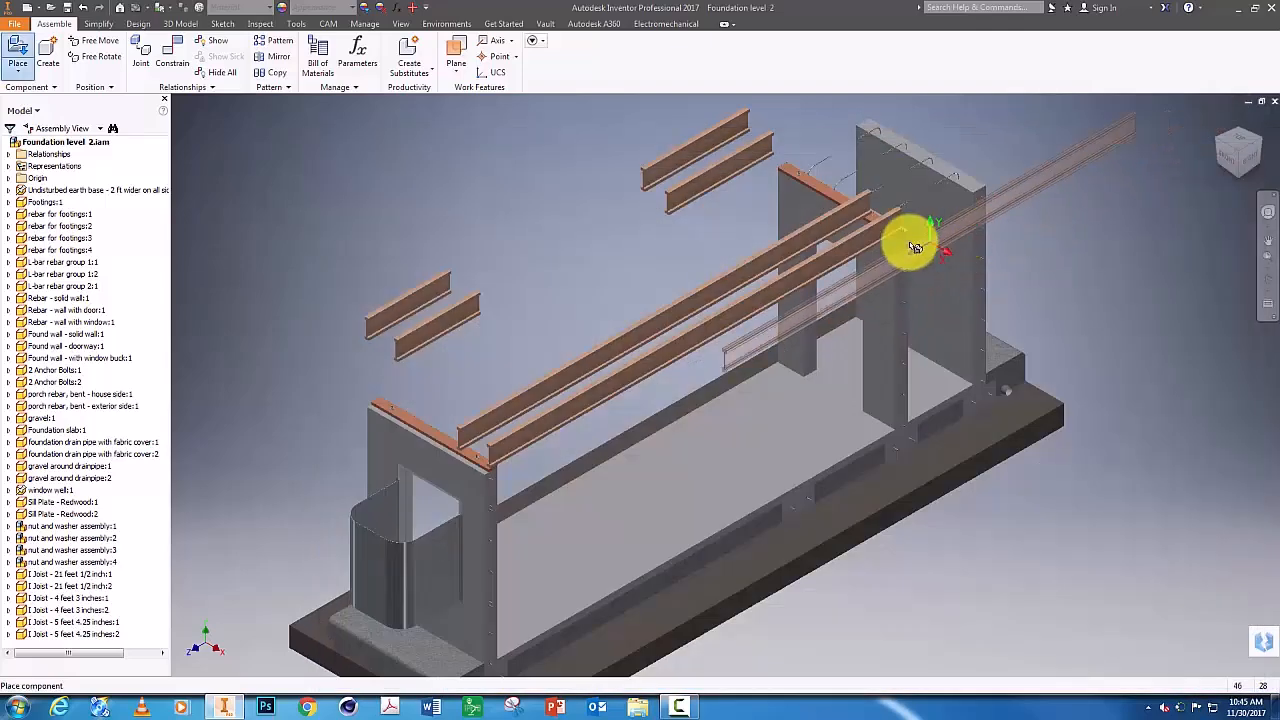
{"action": "left_click", "coordinate": [503, 210]}
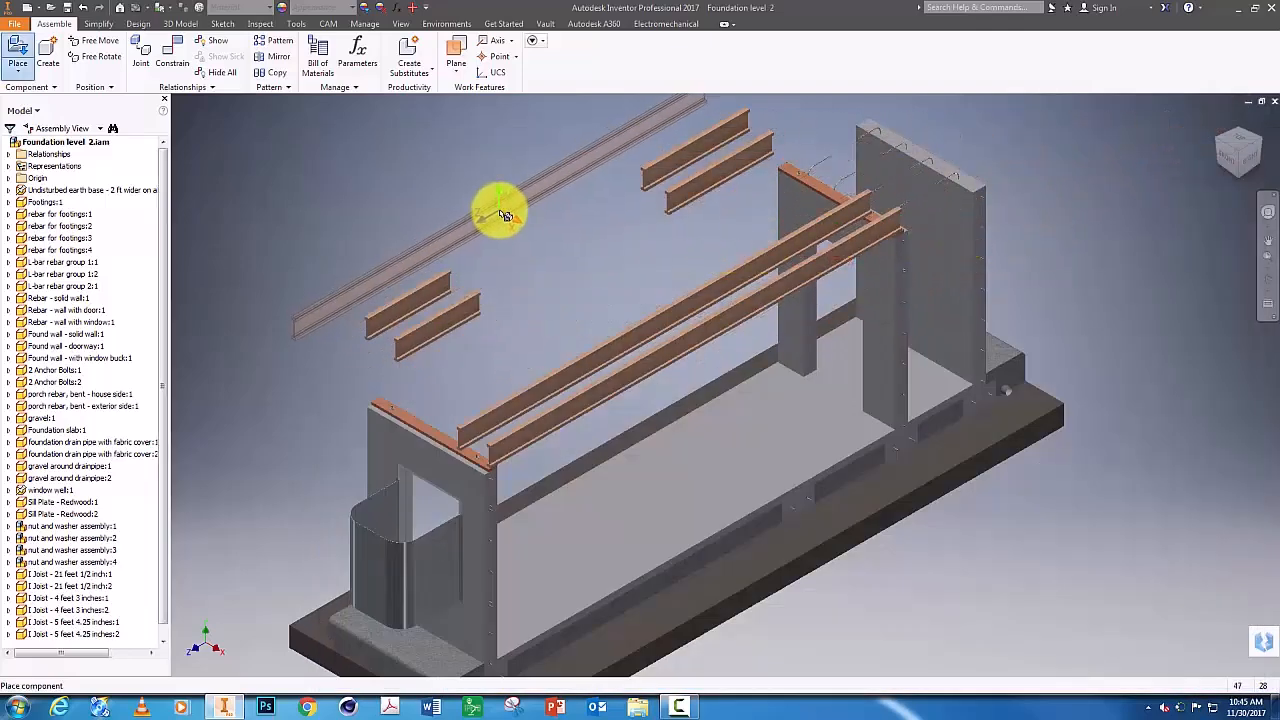
{"action": "key", "text": "Escape"}
- Mate the third long I-joist's underside onto the top face of the redwood sill plate at zero offset
{"action": "scroll", "coordinate": [399, 446], "scroll_direction": "down", "scroll_amount": 1}
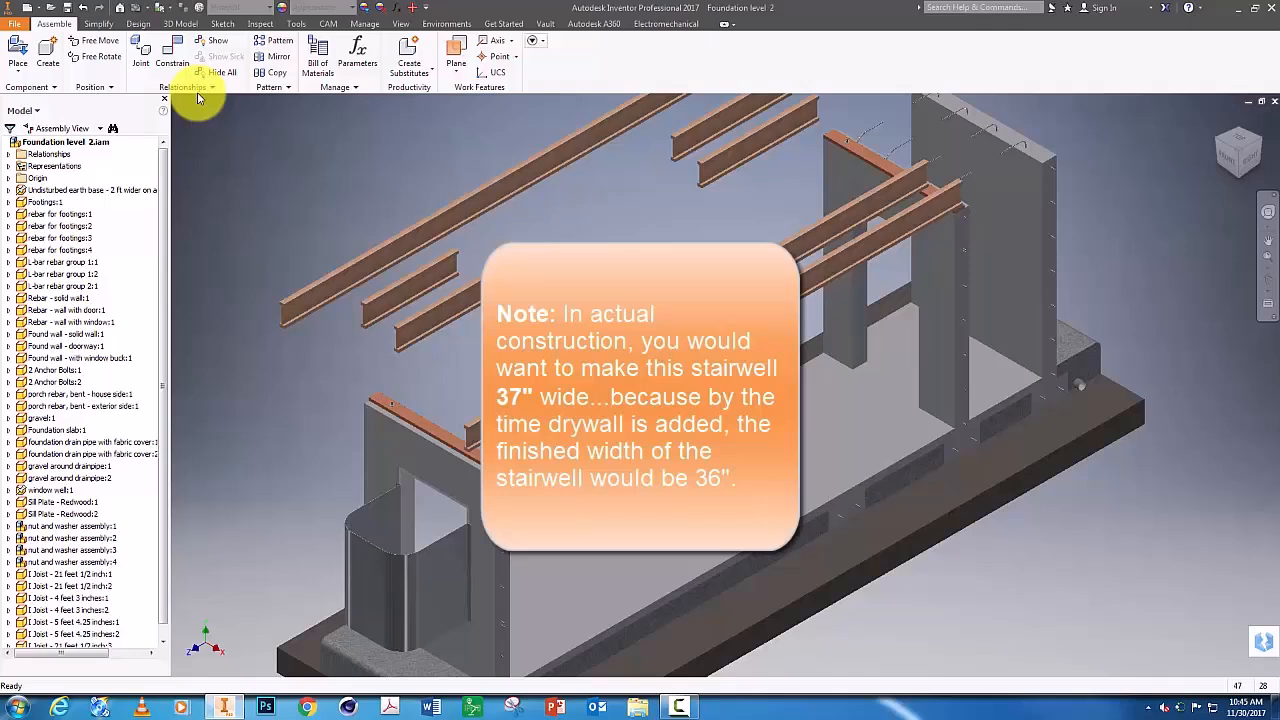
{"action": "left_click", "coordinate": [170, 55]}
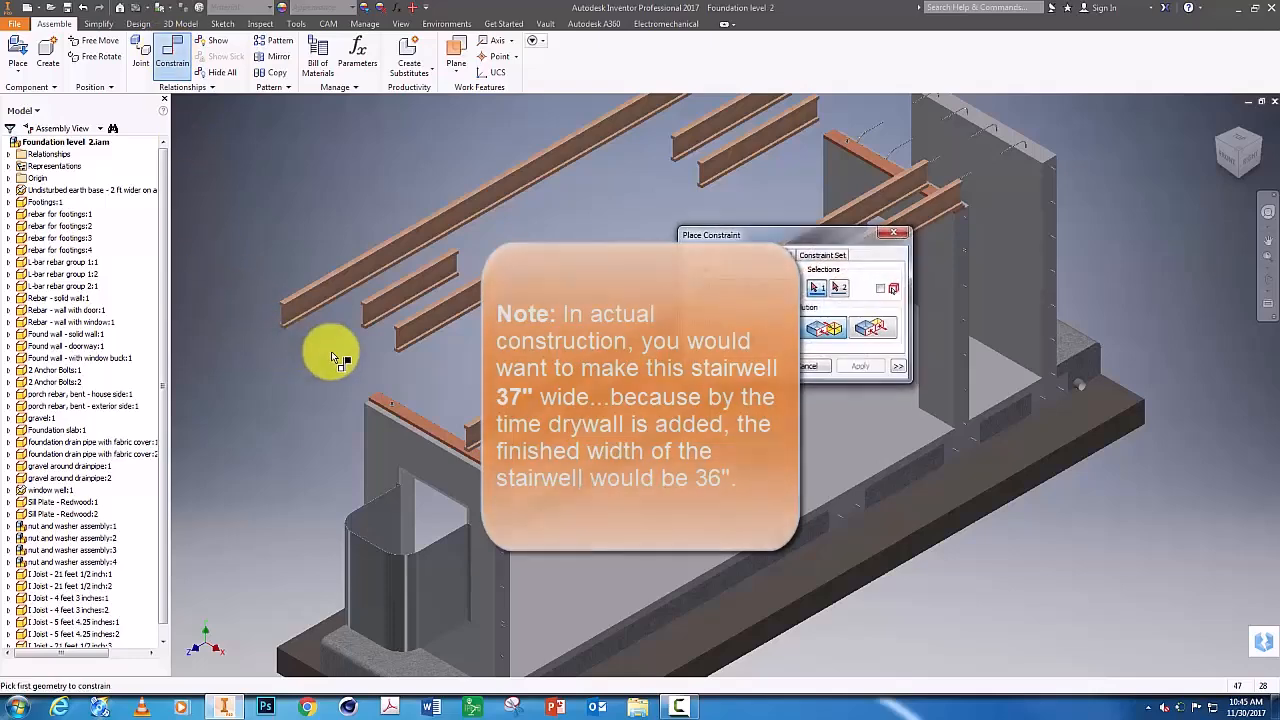
{"action": "scroll", "coordinate": [300, 290], "scroll_direction": "up", "scroll_amount": 4}
{"action": "scroll", "coordinate": [300, 290], "scroll_direction": "up", "scroll_amount": 2}
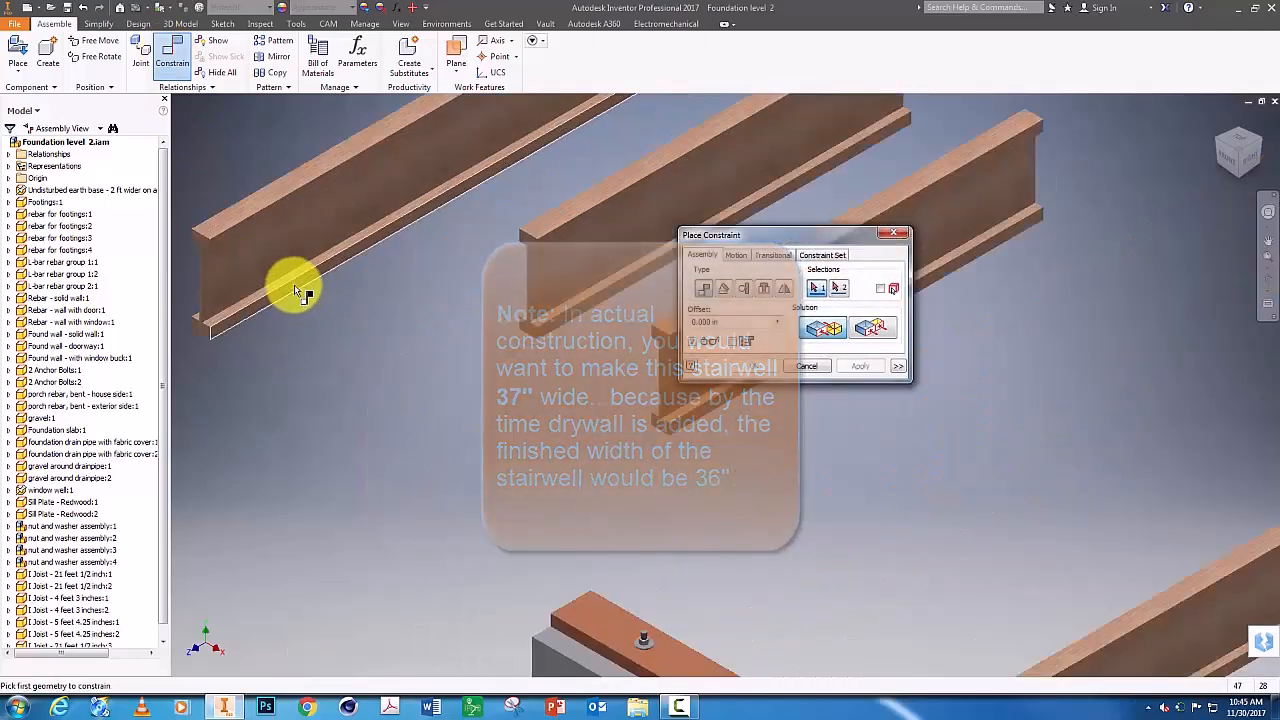
{"action": "scroll", "coordinate": [290, 285], "scroll_direction": "up", "scroll_amount": 3}
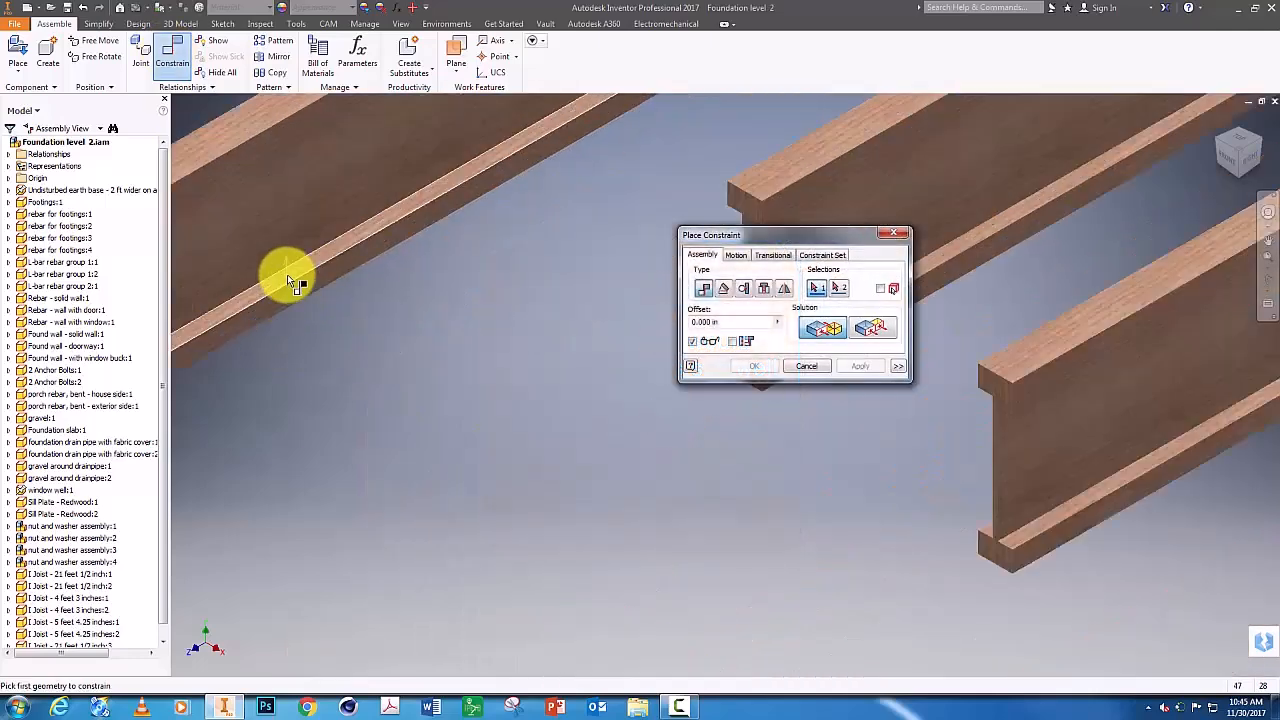
{"action": "right_click", "coordinate": [290, 280]}
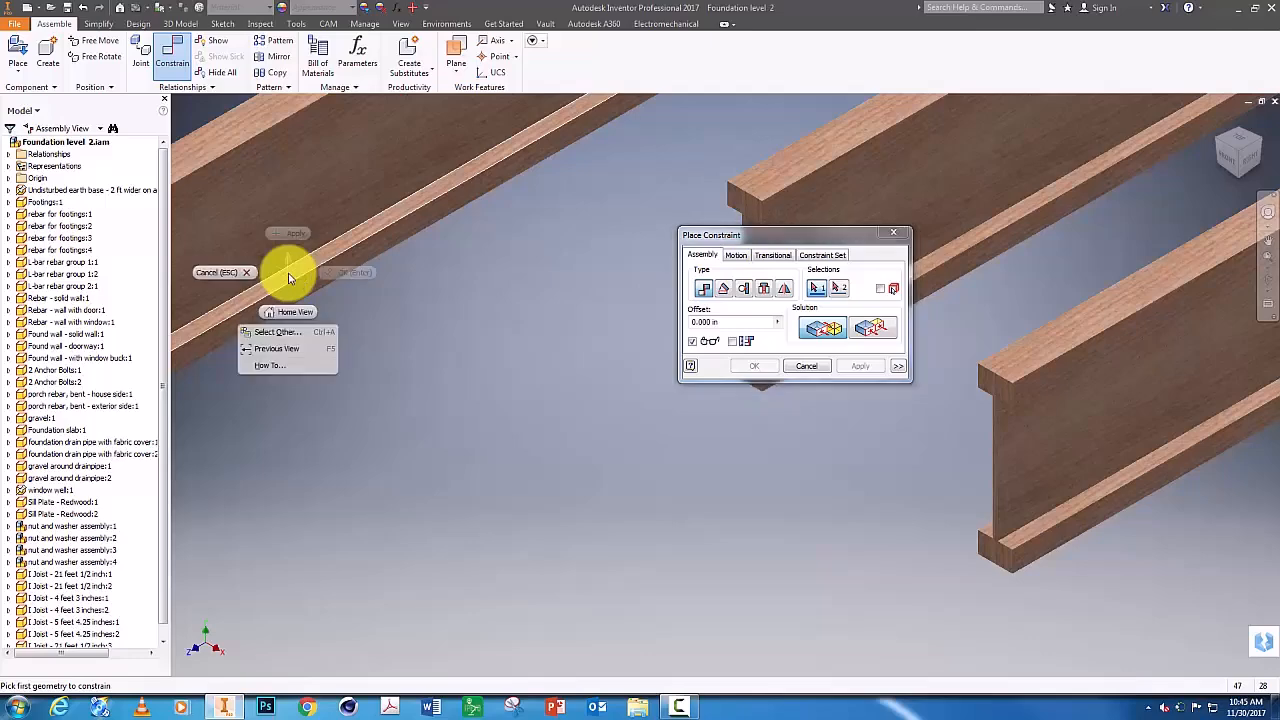
{"action": "left_click", "coordinate": [297, 338]}
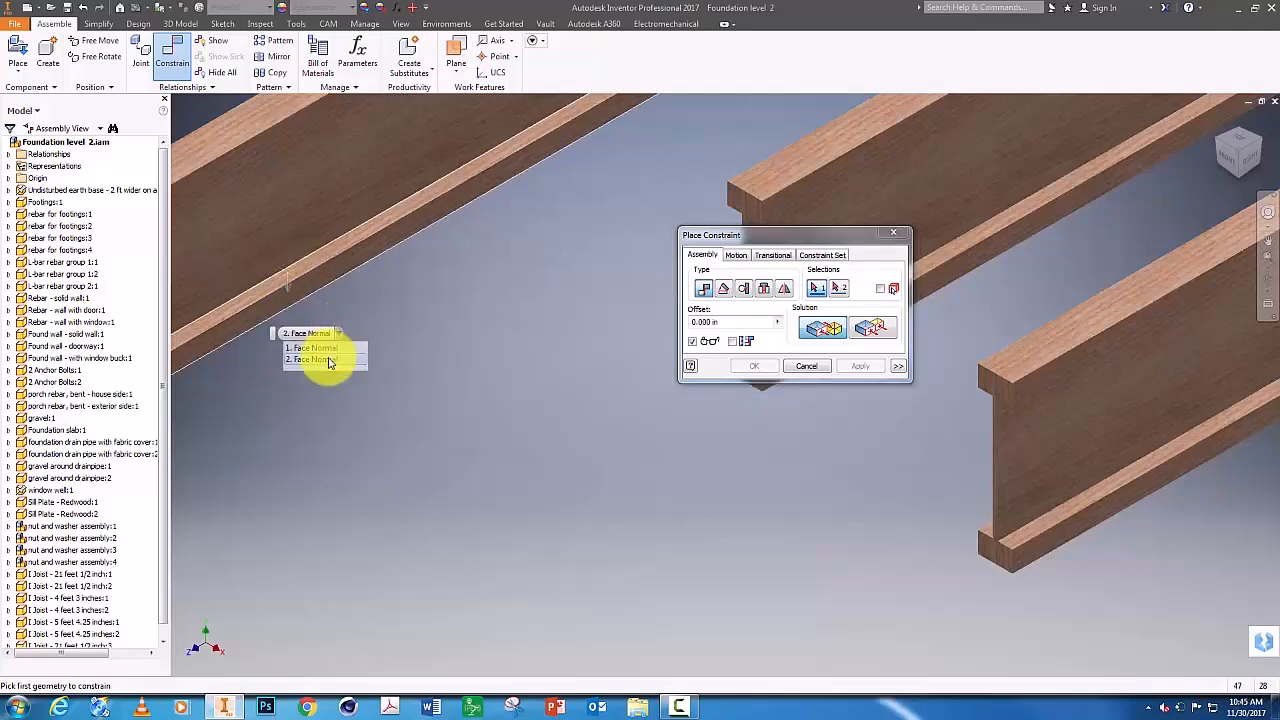
{"action": "left_click", "coordinate": [329, 360]}
{"action": "scroll", "coordinate": [686, 534], "scroll_direction": "down", "scroll_amount": 4}
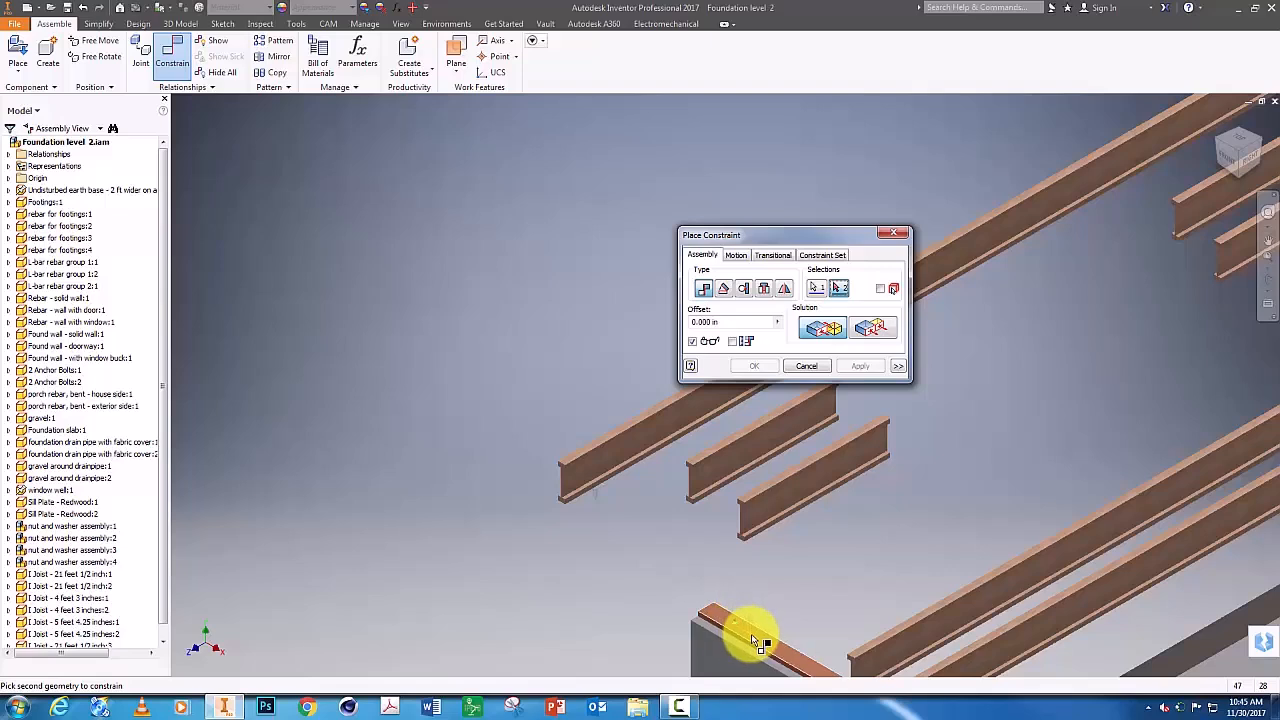
{"action": "left_click", "coordinate": [758, 637]}
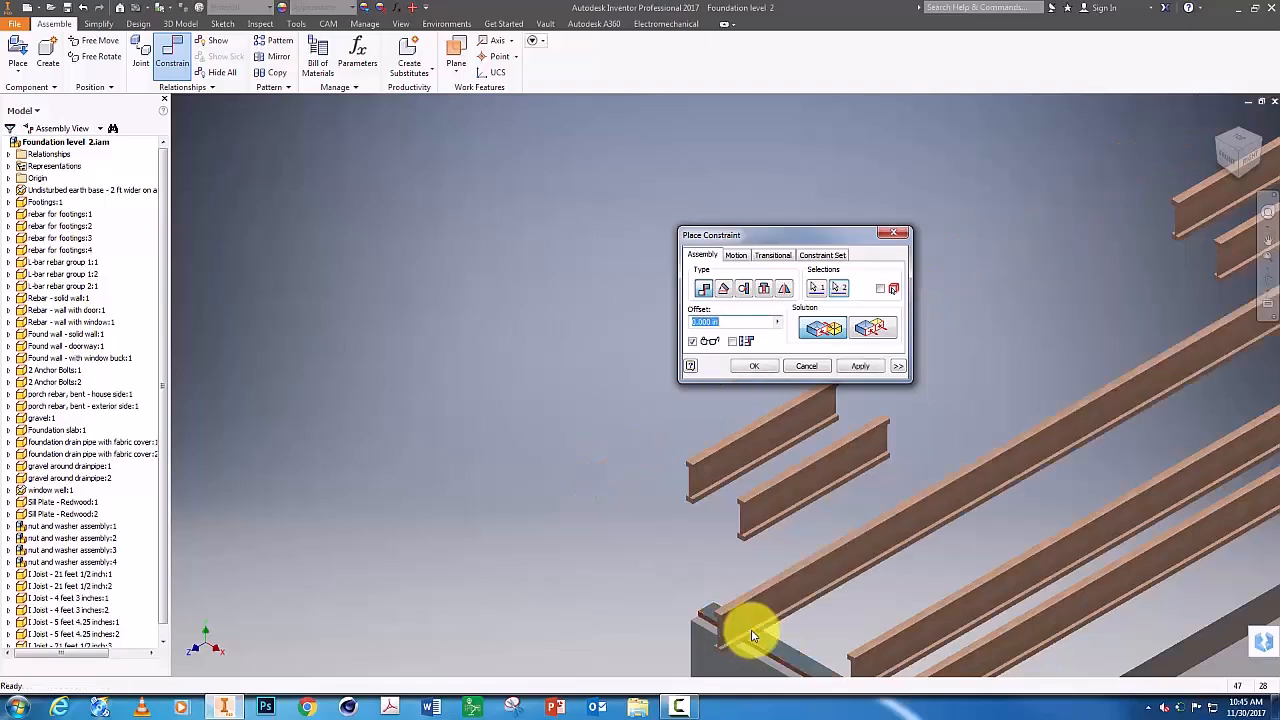
{"action": "left_click", "coordinate": [862, 368]}
- Constrain the third long I-joist's bottom flange side face 36 inches from the facing flange side of the second long joist
{"action": "scroll", "coordinate": [792, 632], "scroll_direction": "up", "scroll_amount": 3}
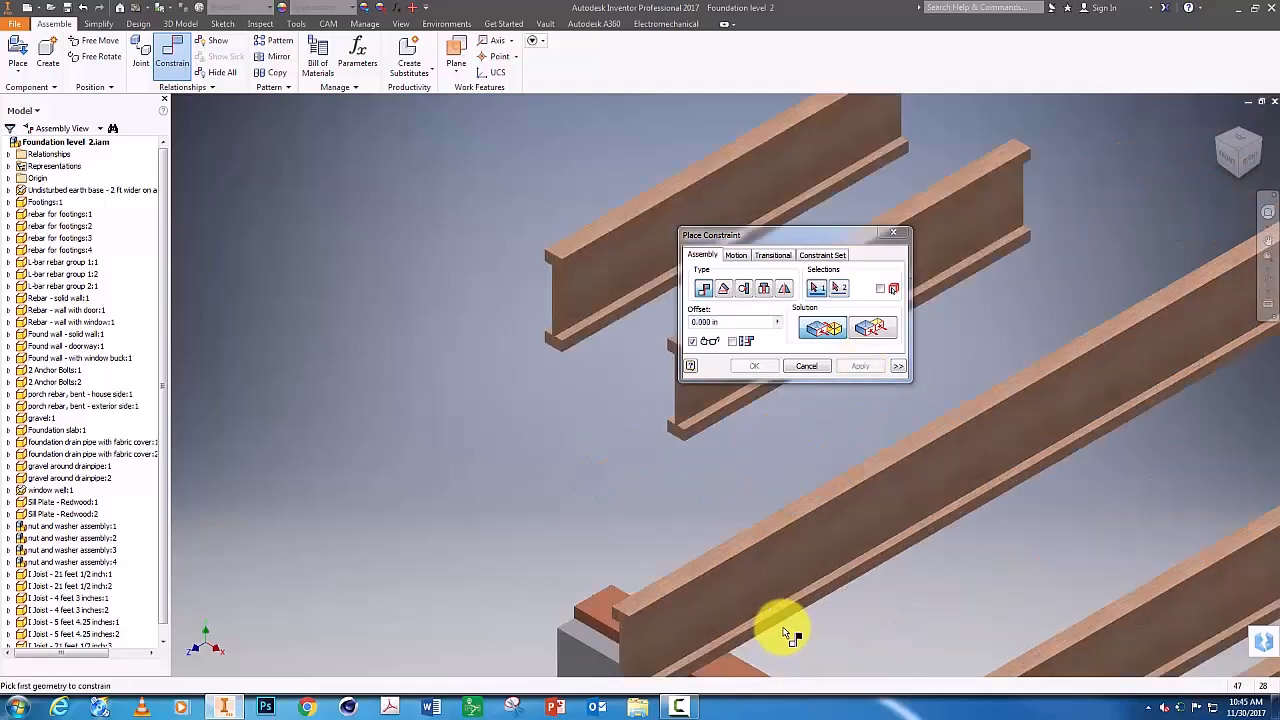
{"action": "left_click", "coordinate": [775, 628]}
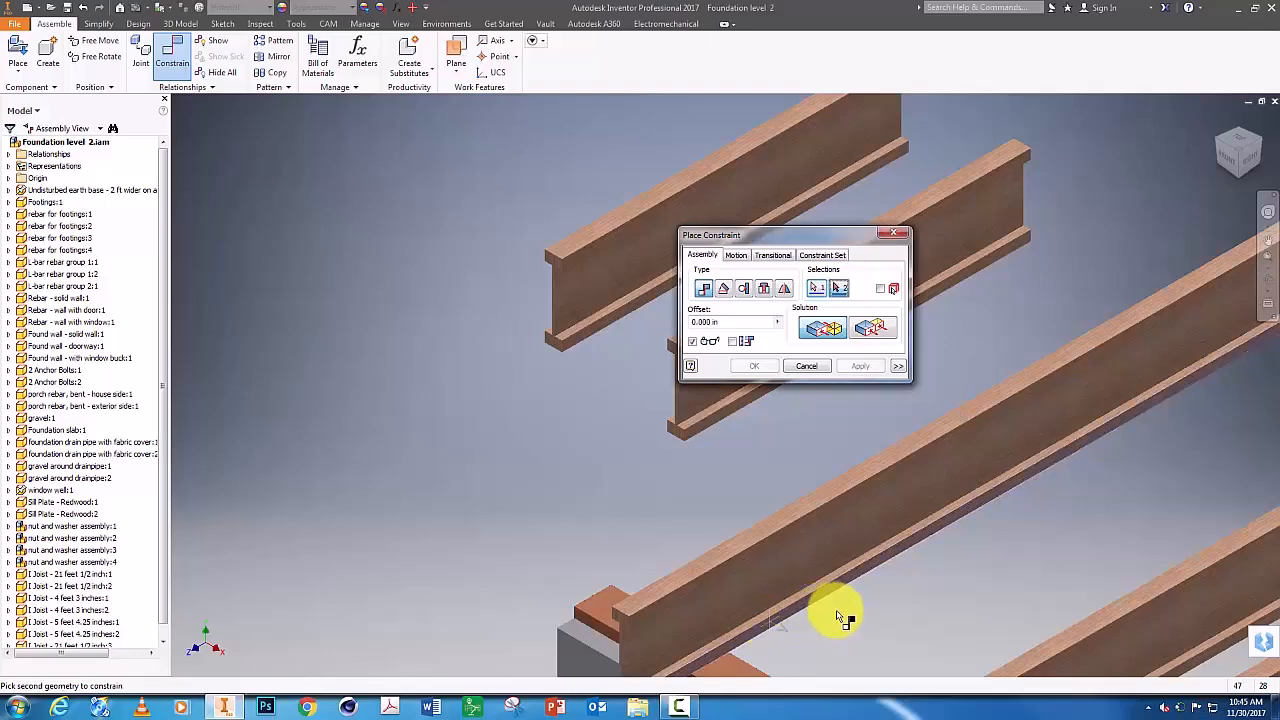
{"action": "middle_click_drag", "start_coordinate": [859, 625], "coordinate": [563, 334]}
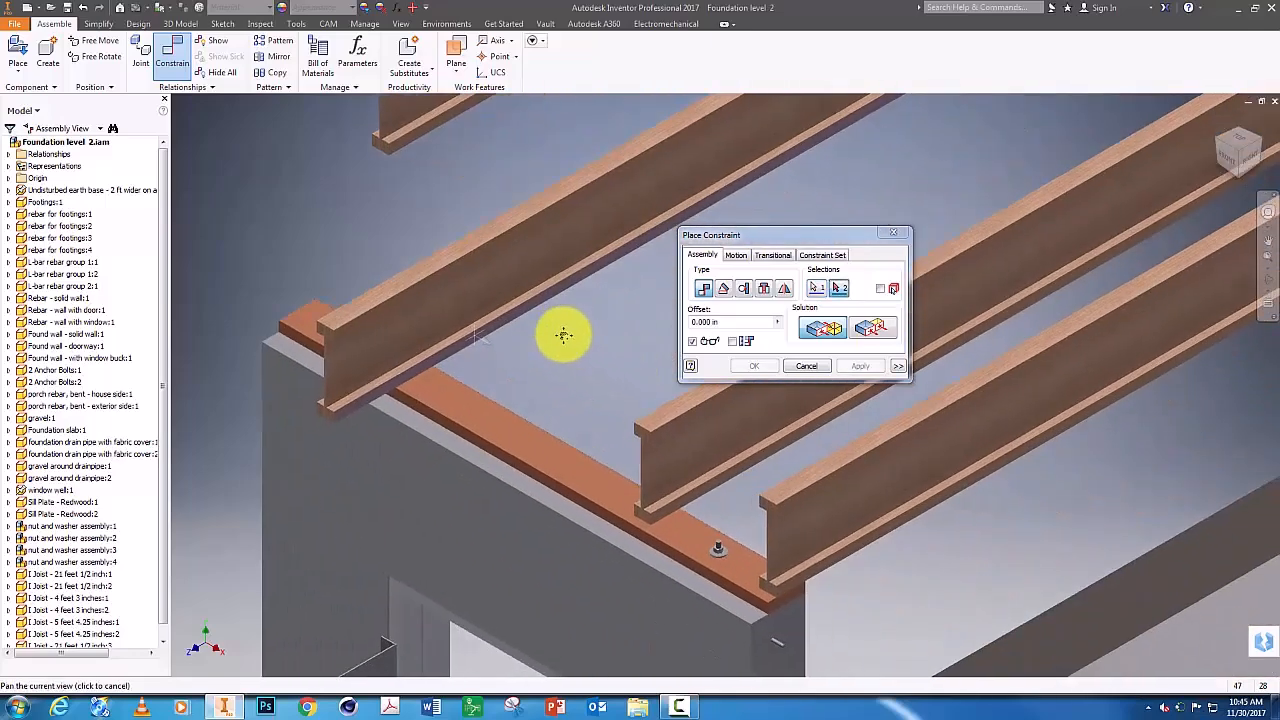
{"action": "scroll", "coordinate": [631, 525], "scroll_direction": "up", "scroll_amount": 5}
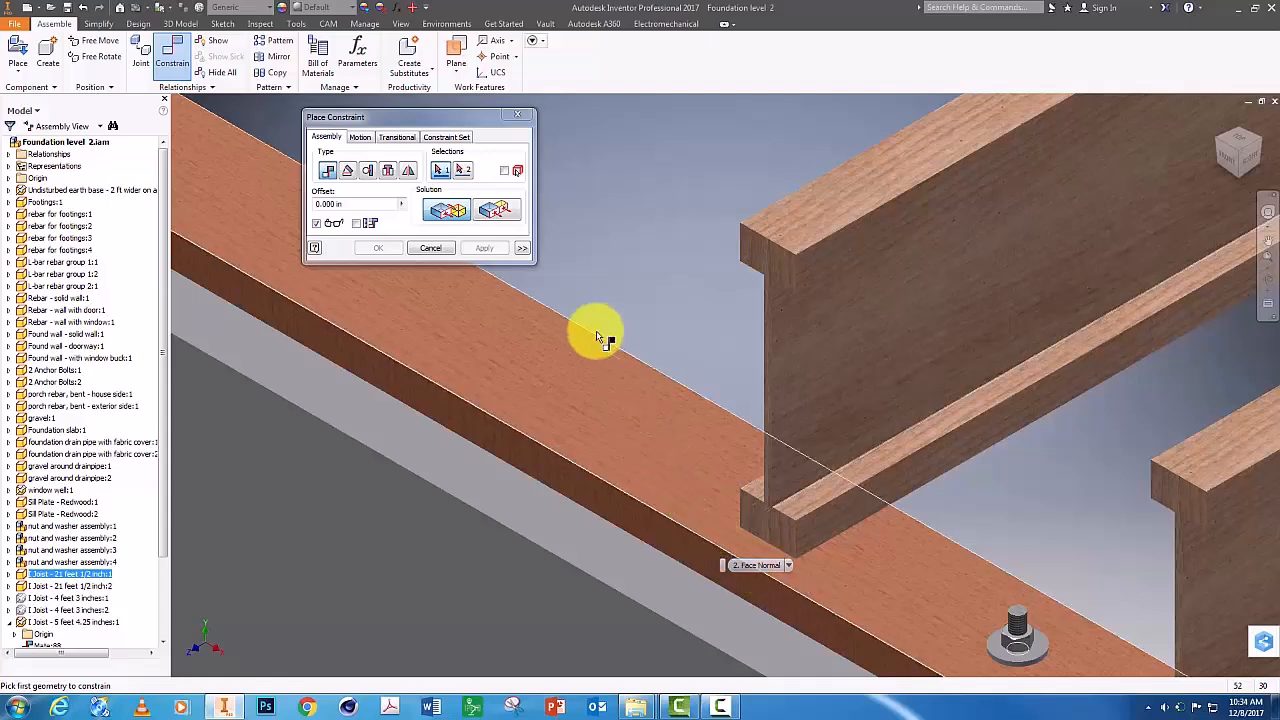
{"action": "middle_click_drag", "start_coordinate": [577, 263], "coordinate": [1114, 611]}
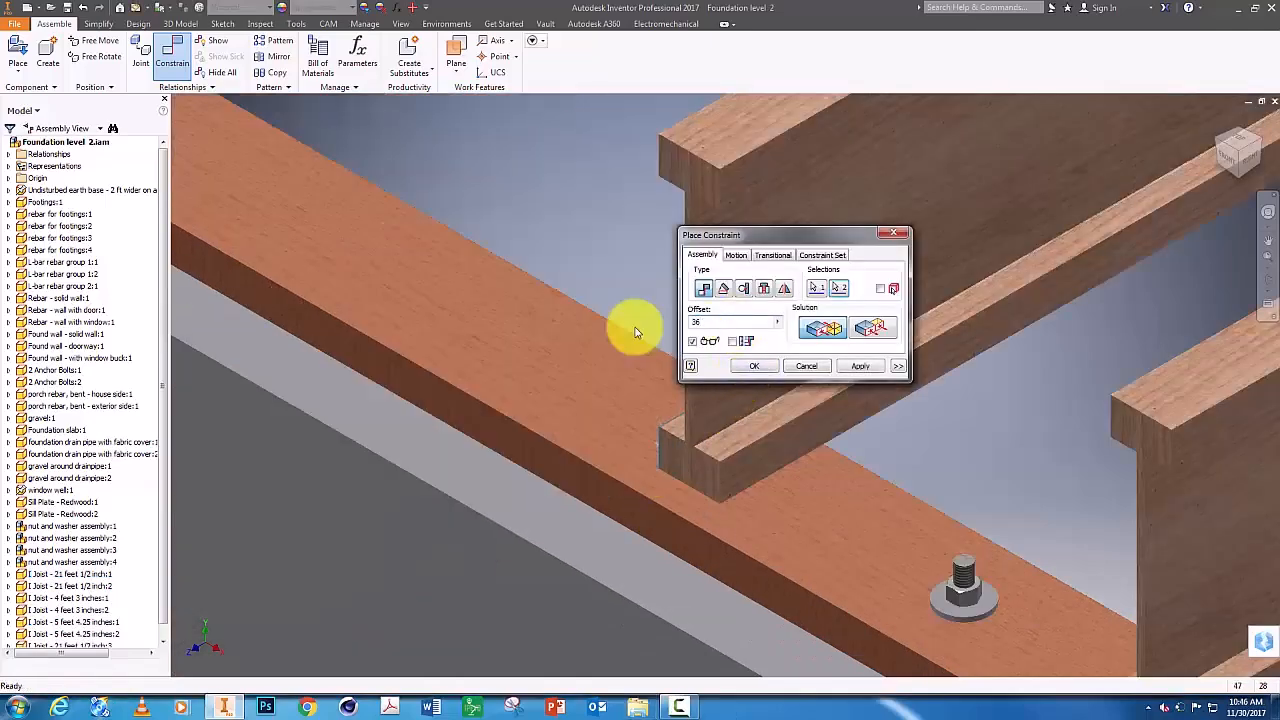
{"action": "left_click", "coordinate": [860, 366]}
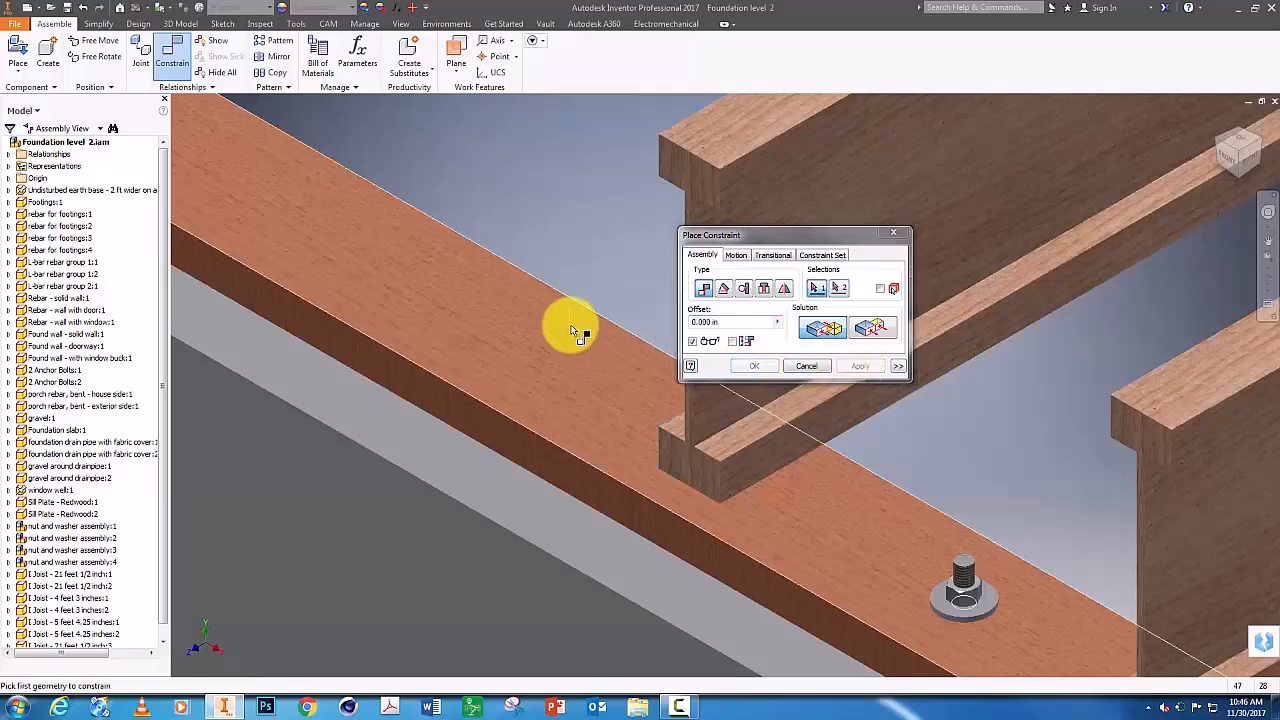
- Slide the third long I-joist along its length and constrain its near end face flush with the second long joist's end at zero offset
{"action": "scroll", "coordinate": [574, 332], "scroll_direction": "up", "scroll_amount": 6}
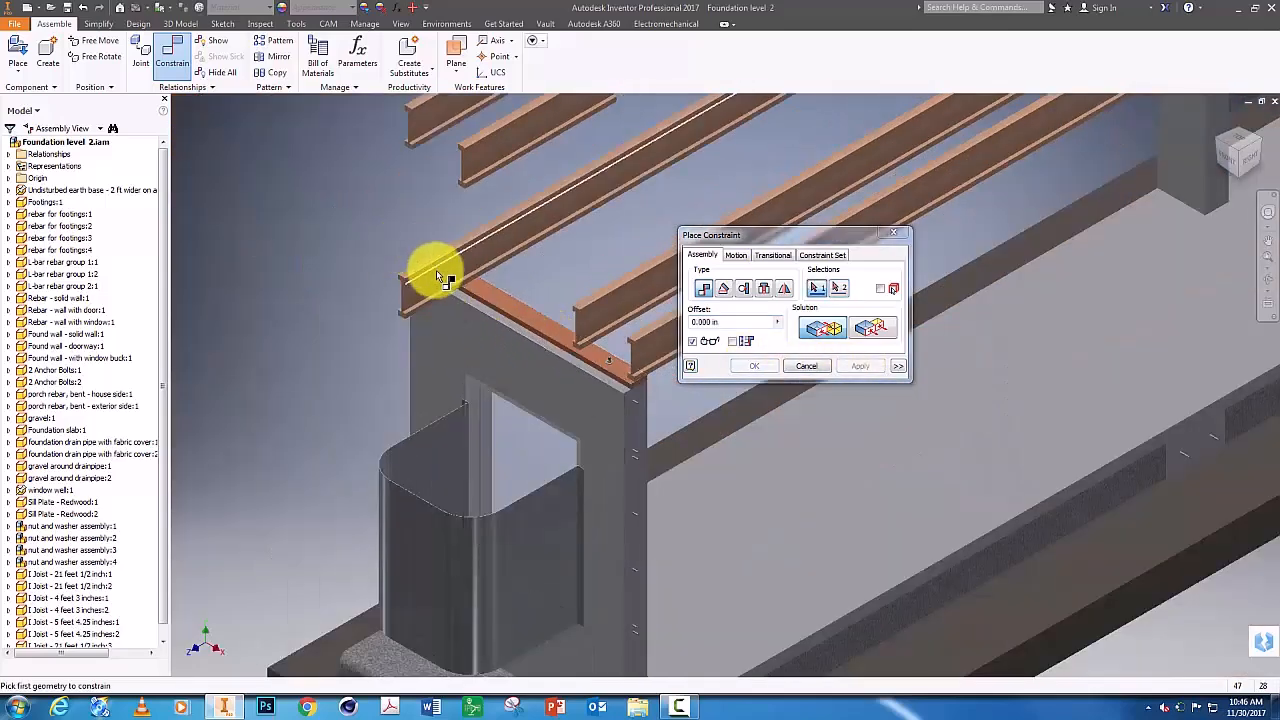
{"action": "key", "text": "Escape"}
{"action": "left_click", "coordinate": [452, 270]}
{"action": "mouse_move", "coordinate": [452, 270]}
{"action": "left_mouse_down"}
{"action": "mouse_move", "coordinate": [484, 259]}
{"action": "mouse_move", "coordinate": [471, 271]}
{"action": "left_mouse_up"}
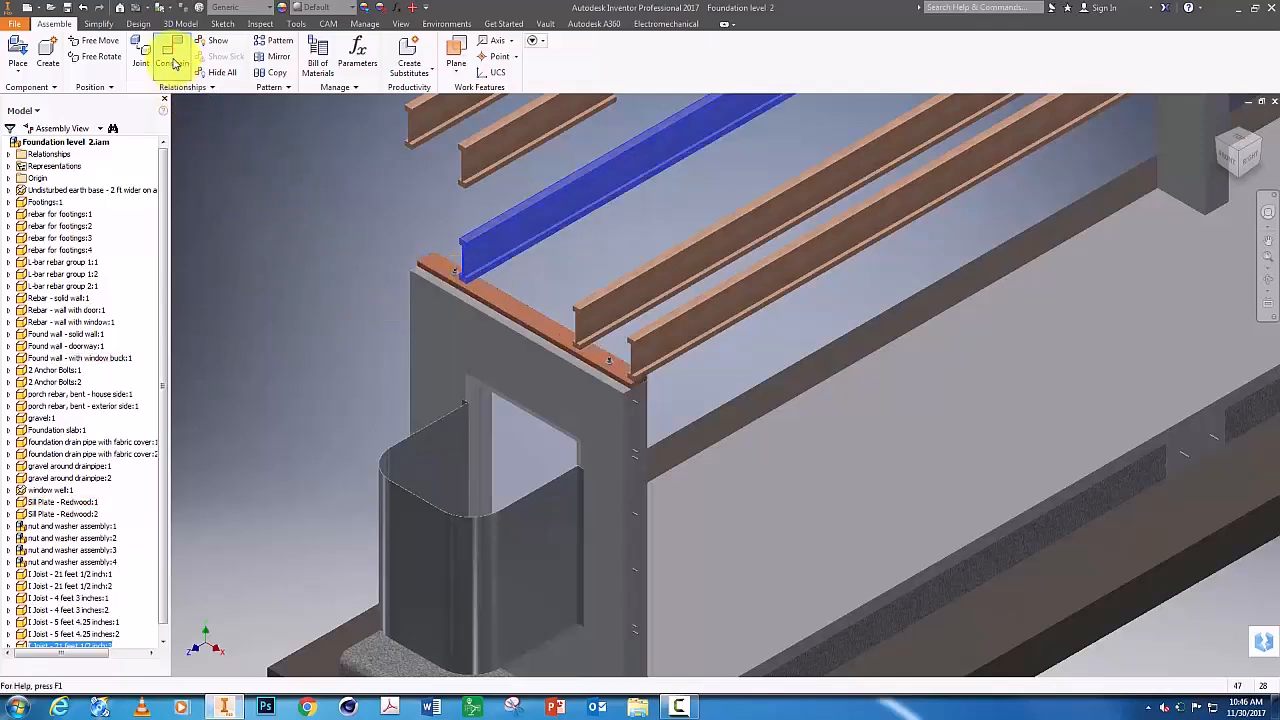
{"action": "left_click", "coordinate": [174, 63]}
{"action": "scroll", "coordinate": [450, 274], "scroll_direction": "up", "scroll_amount": 3}
{"action": "left_click", "coordinate": [501, 277]}
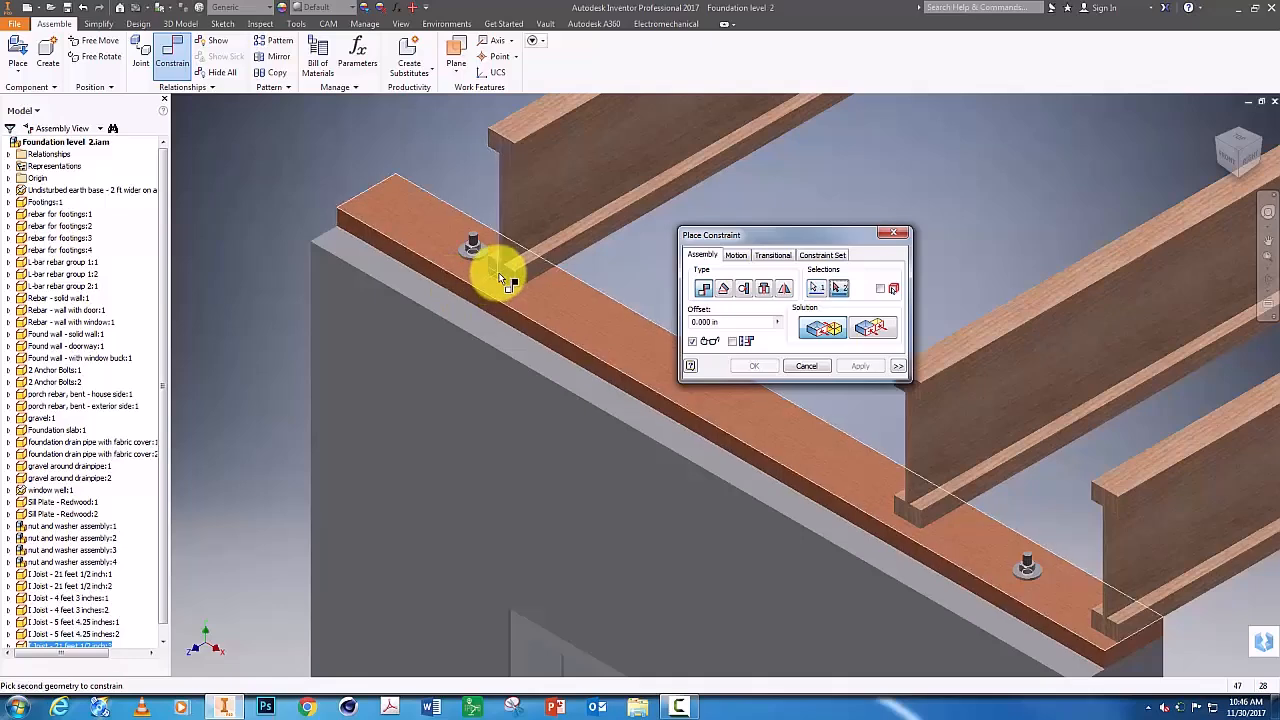
{"action": "left_click", "coordinate": [905, 510]}
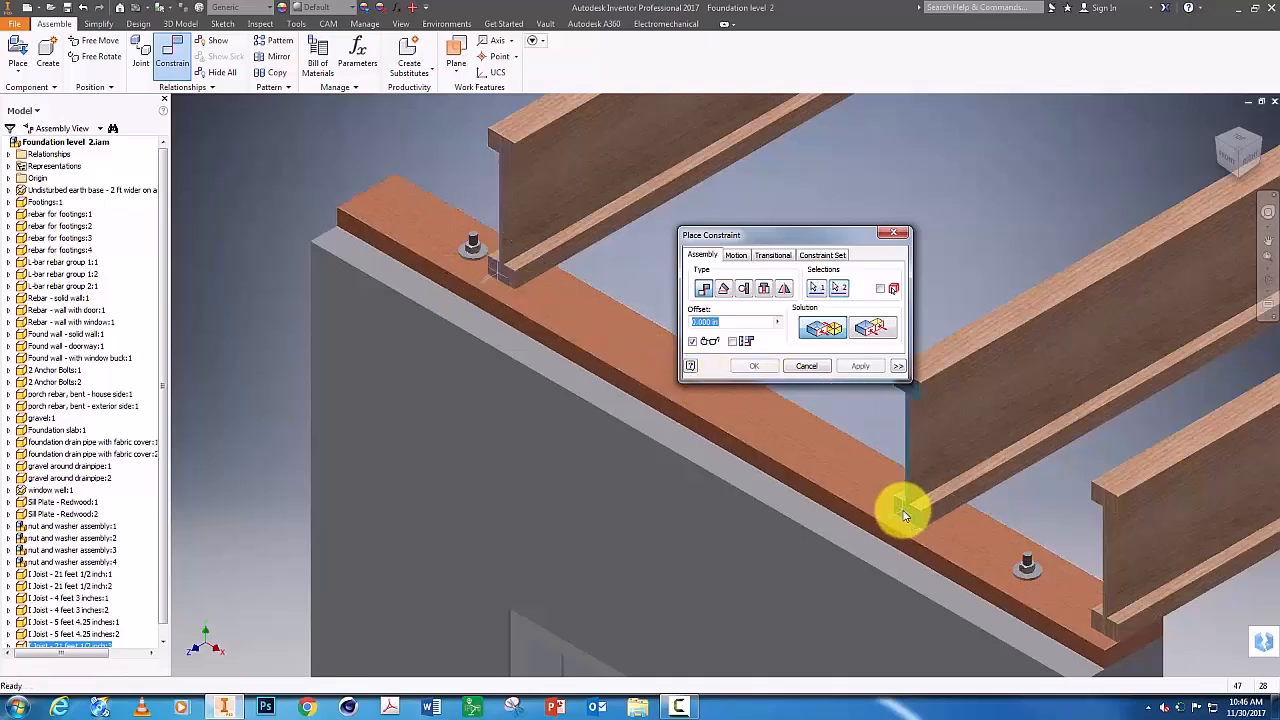
{"action": "left_click", "coordinate": [872, 330]}
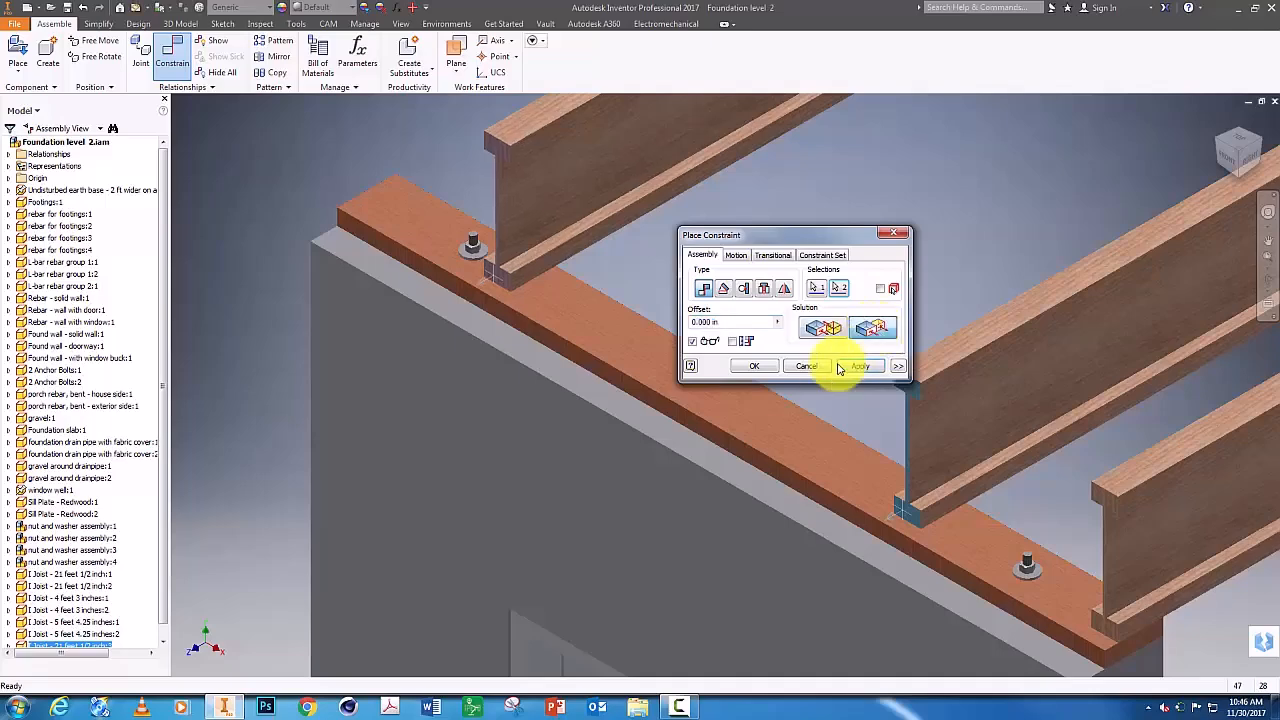
{"action": "left_click", "coordinate": [754, 367]}
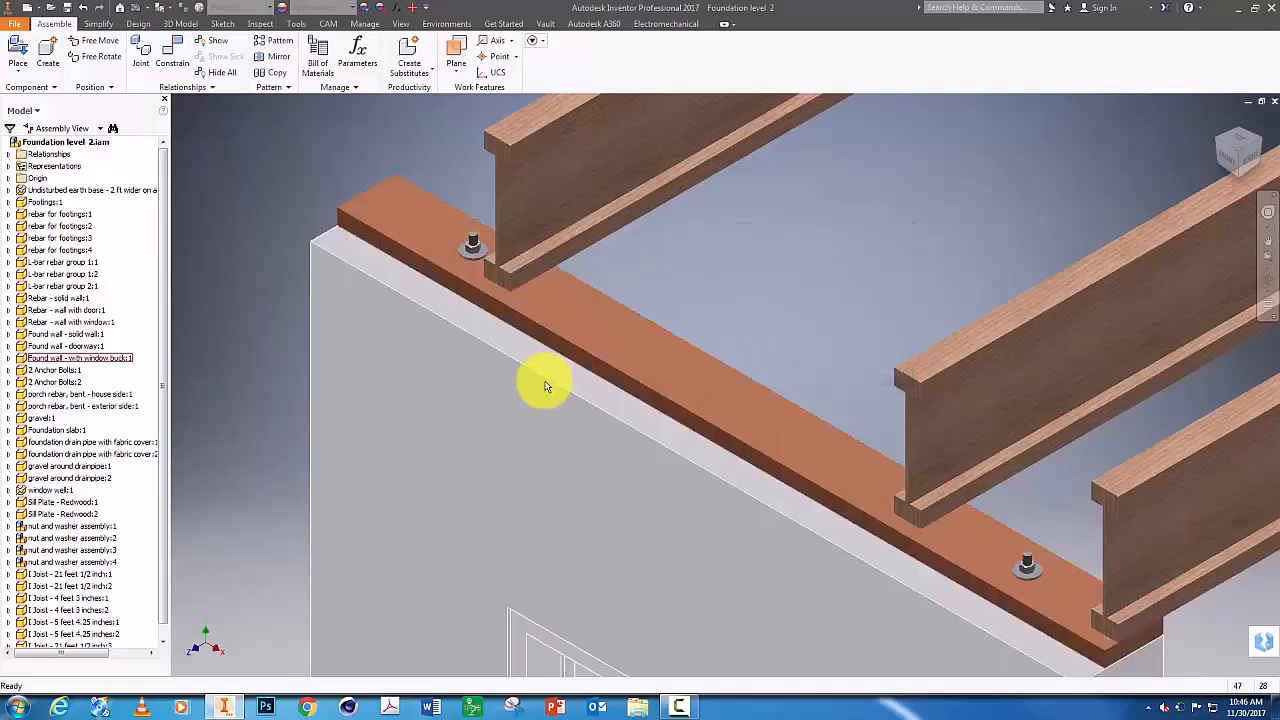
- Close the stair section drawing and move both 4 feet 3 inches I-joists between the second and third long joists near the window wall
{"action": "scroll", "coordinate": [697, 308], "scroll_direction": "down", "scroll_amount": 3}
{"action": "scroll", "coordinate": [700, 313], "scroll_direction": "down", "scroll_amount": 2}
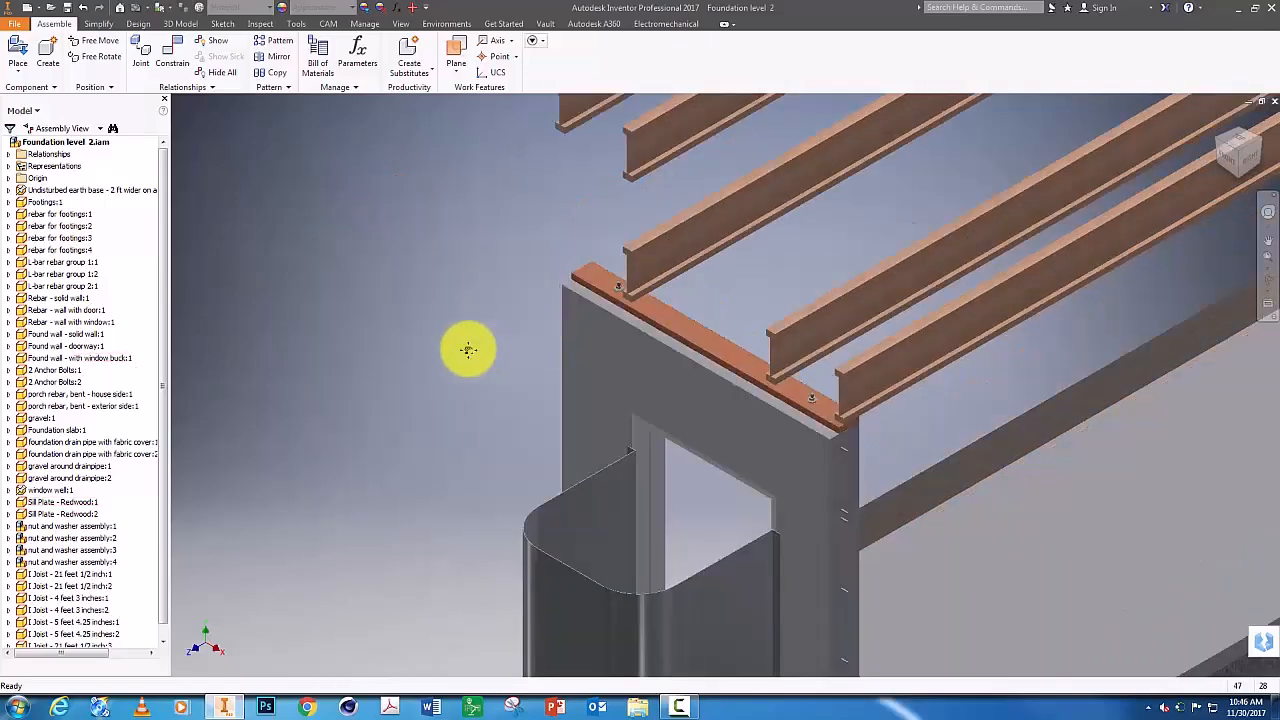
{"action": "middle_click_drag", "start_coordinate": [471, 349], "coordinate": [349, 394]}
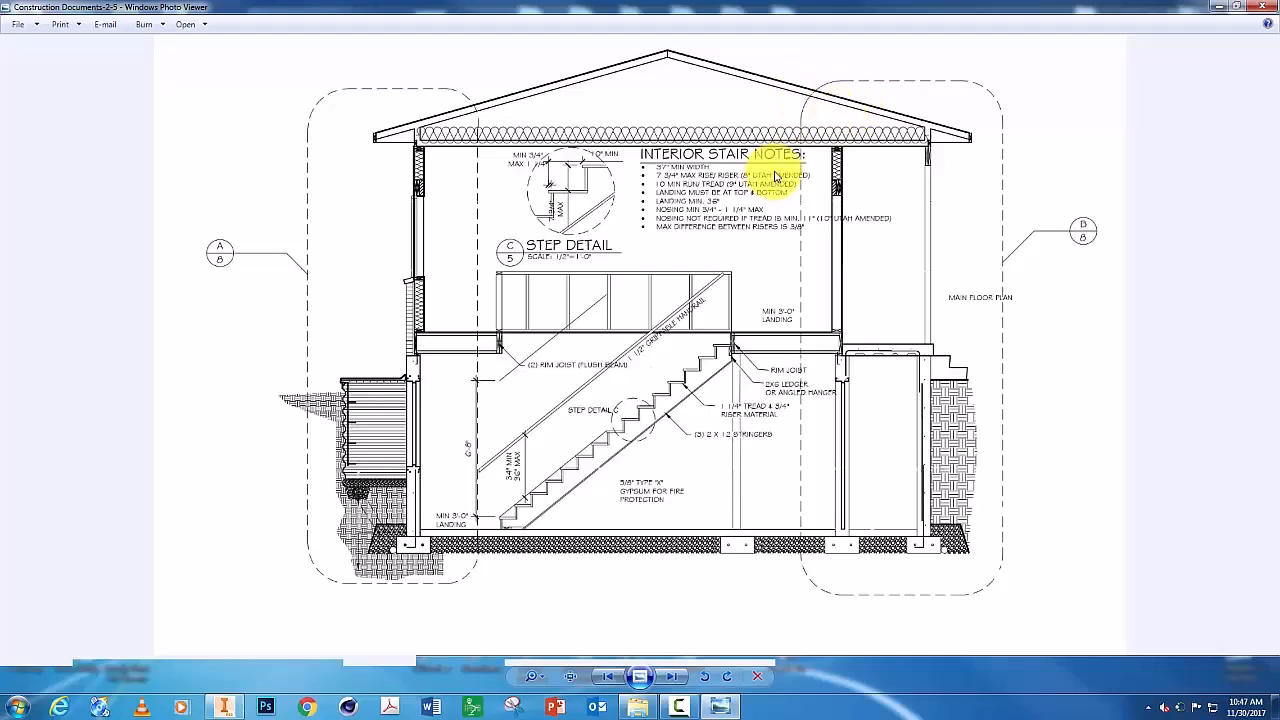
{"action": "left_click", "coordinate": [1261, 7]}
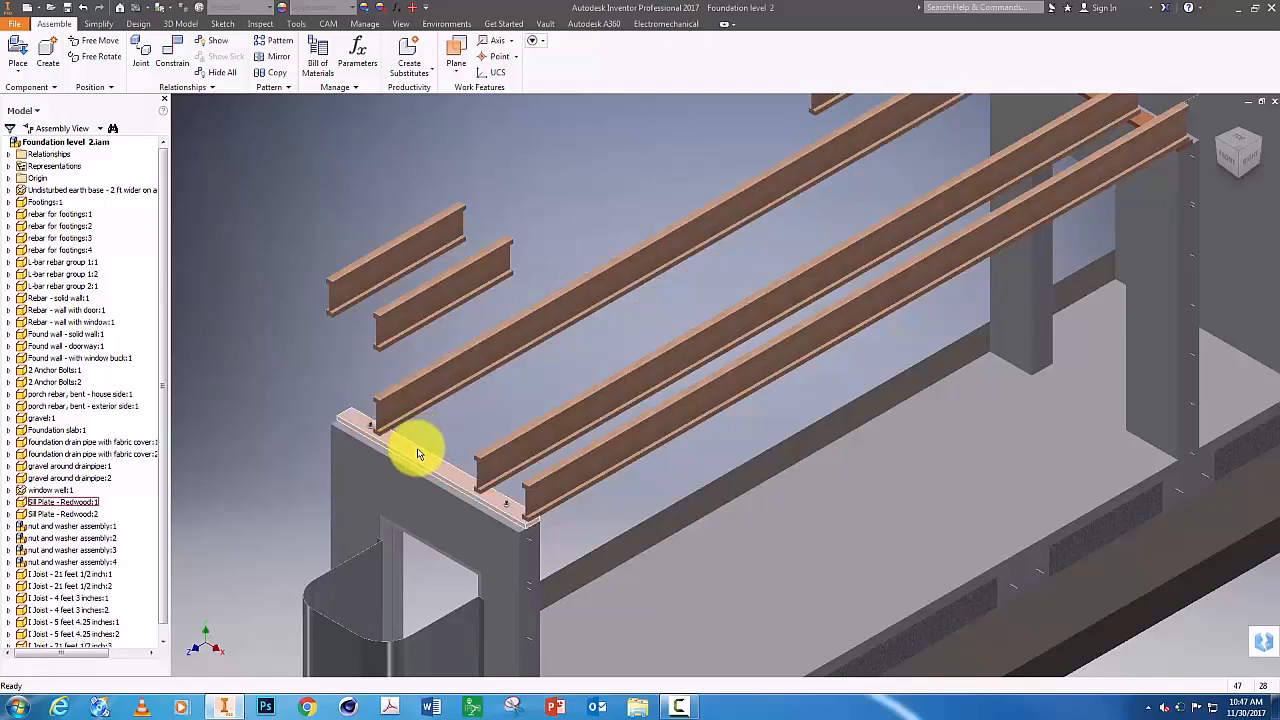
{"action": "left_click_drag", "start_coordinate": [405, 323], "coordinate": [458, 417]}
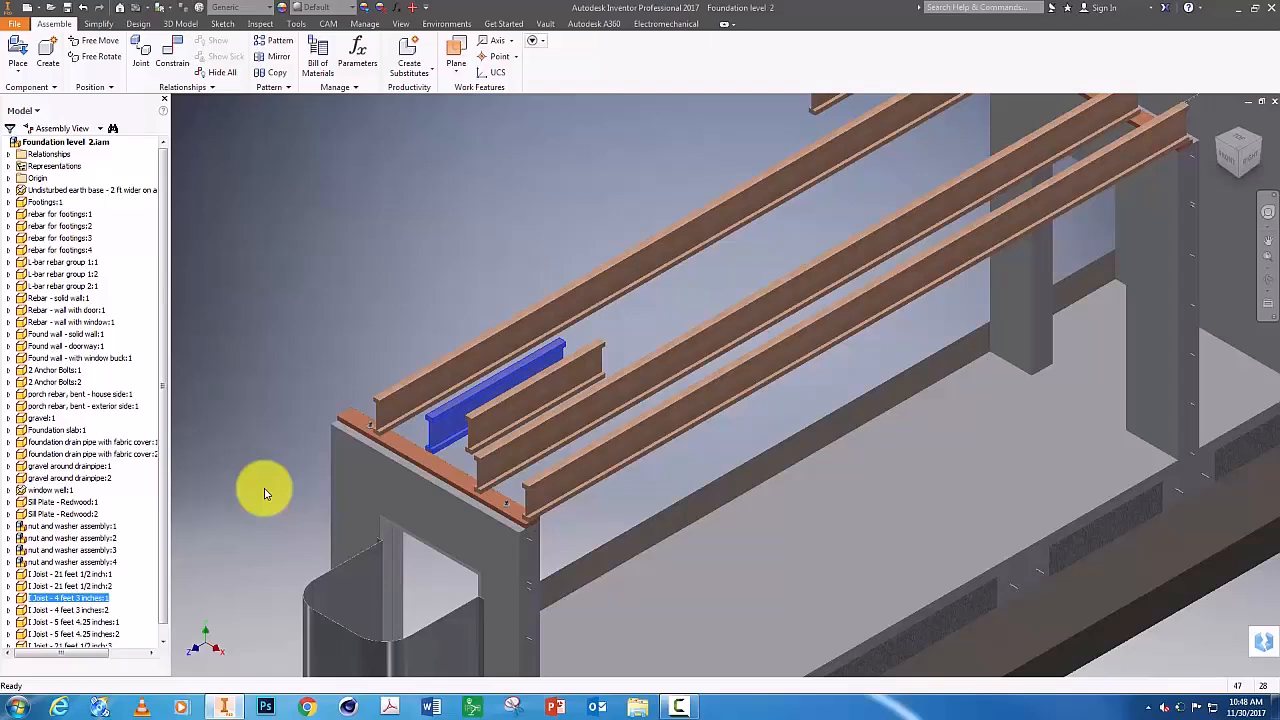
- Mate the underside of the 4 feet 3 inches joist nearest the second long joist onto the sill plate's top face at zero offset
{"action": "scroll", "coordinate": [271, 471], "scroll_direction": "up", "scroll_amount": 5}
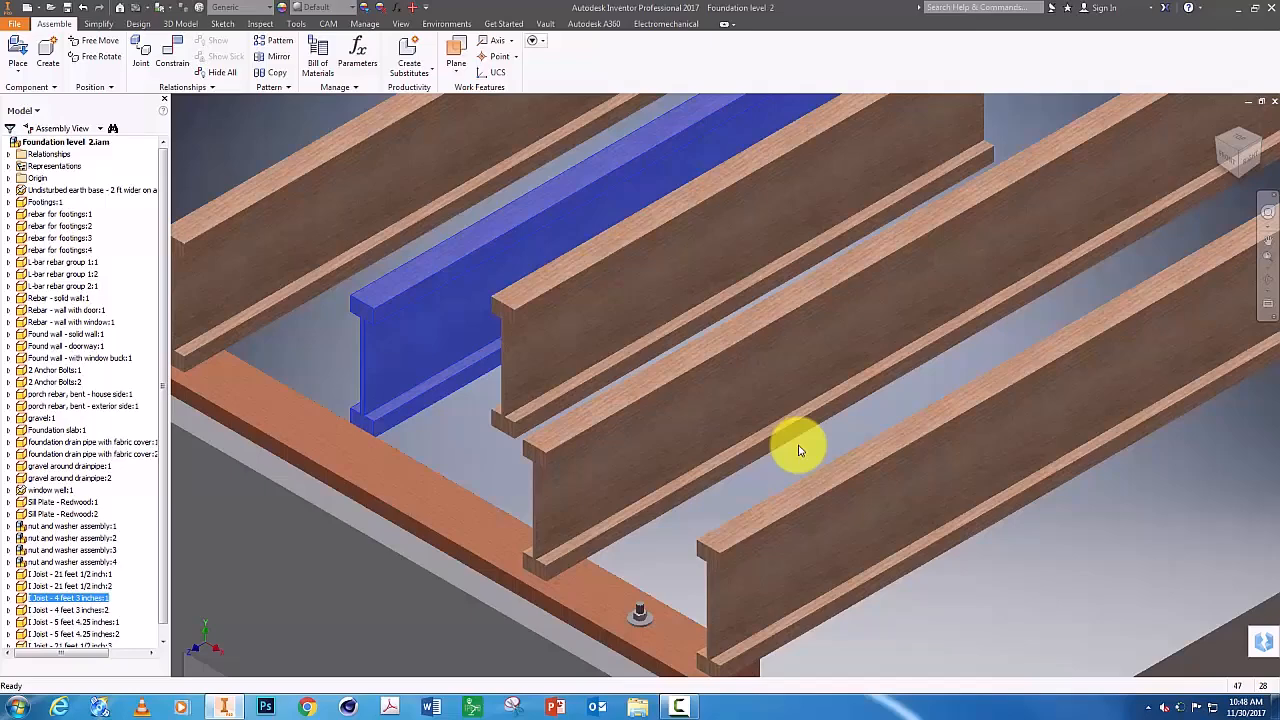
{"action": "left_click", "coordinate": [172, 63]}
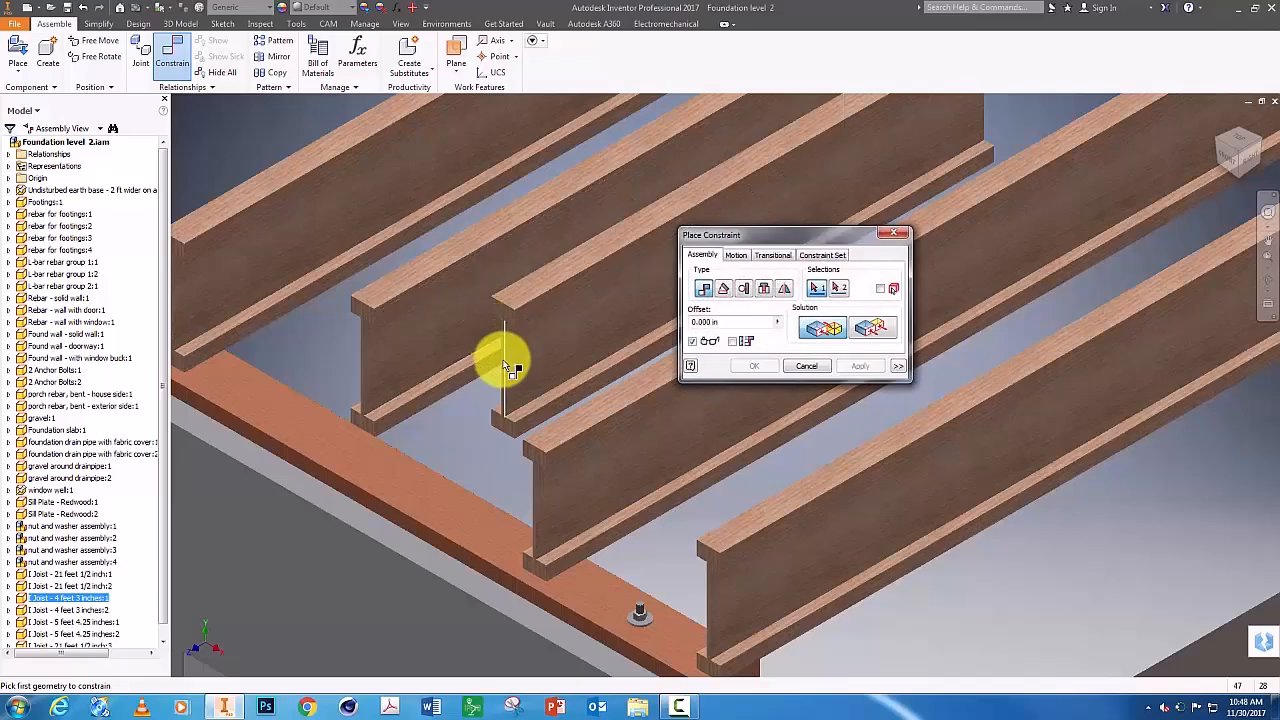
{"action": "right_click", "coordinate": [520, 411]}
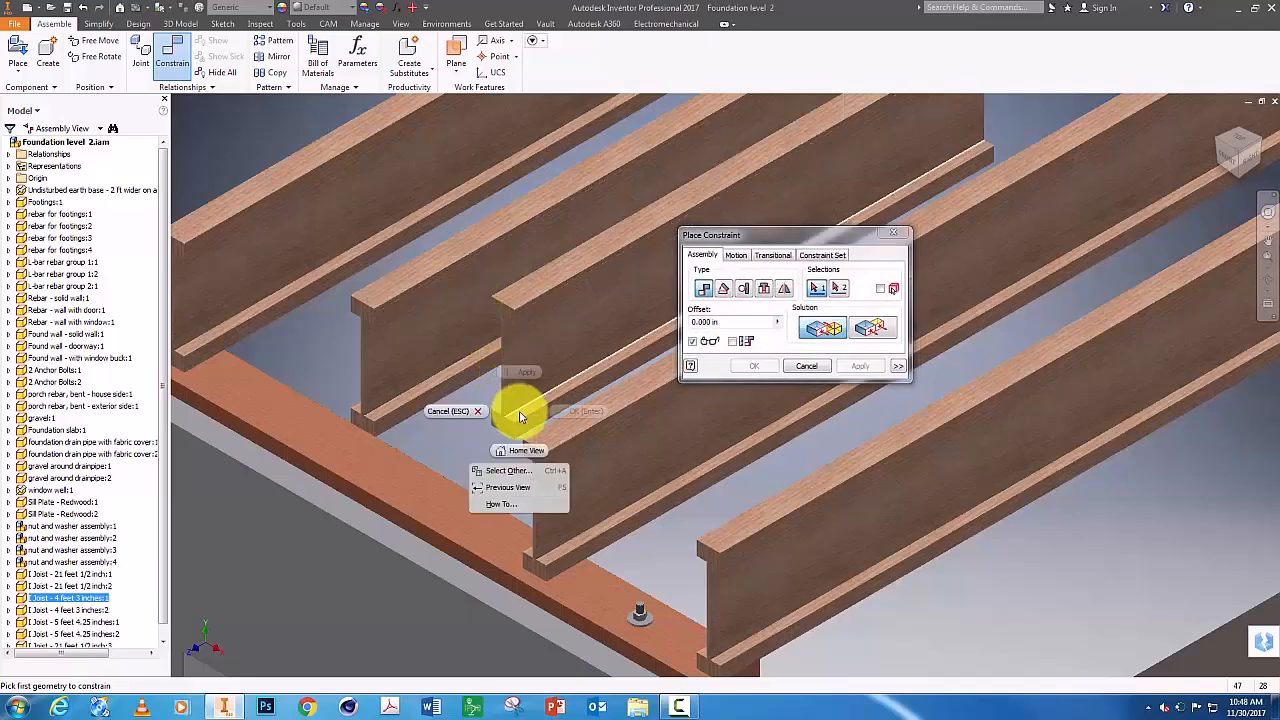
{"action": "left_click", "coordinate": [512, 470]}
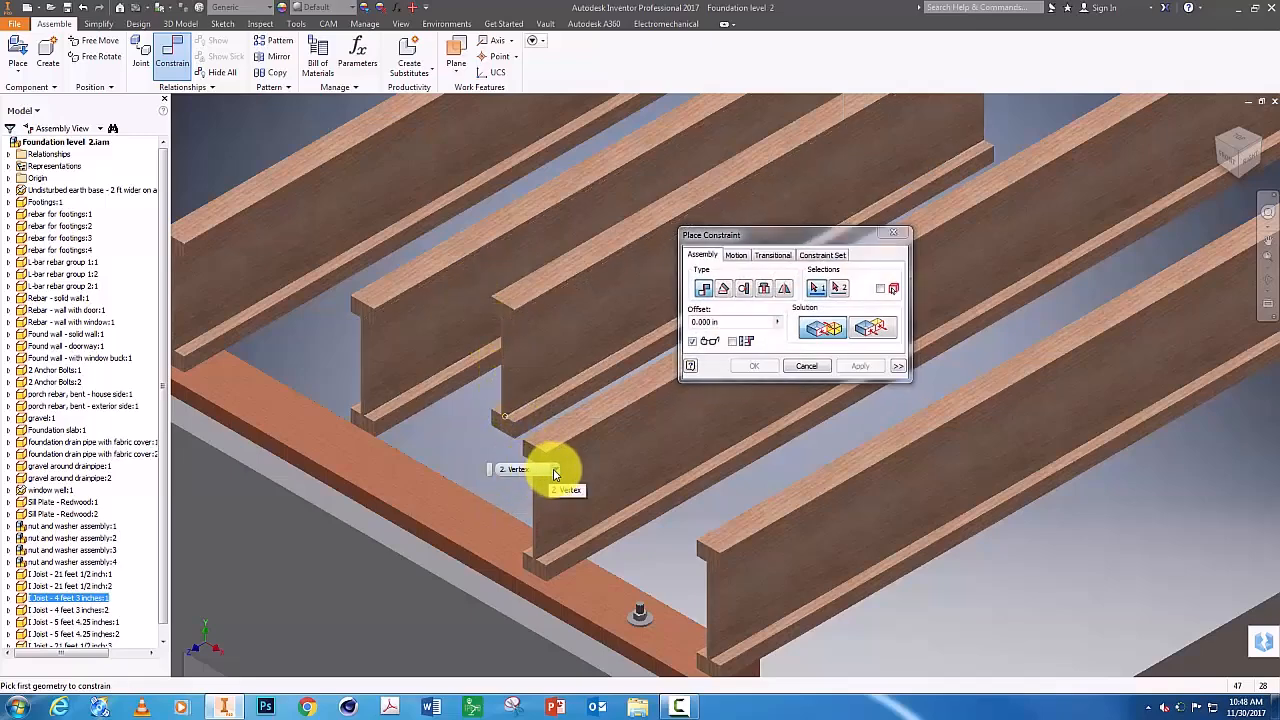
{"action": "left_click", "coordinate": [555, 469]}
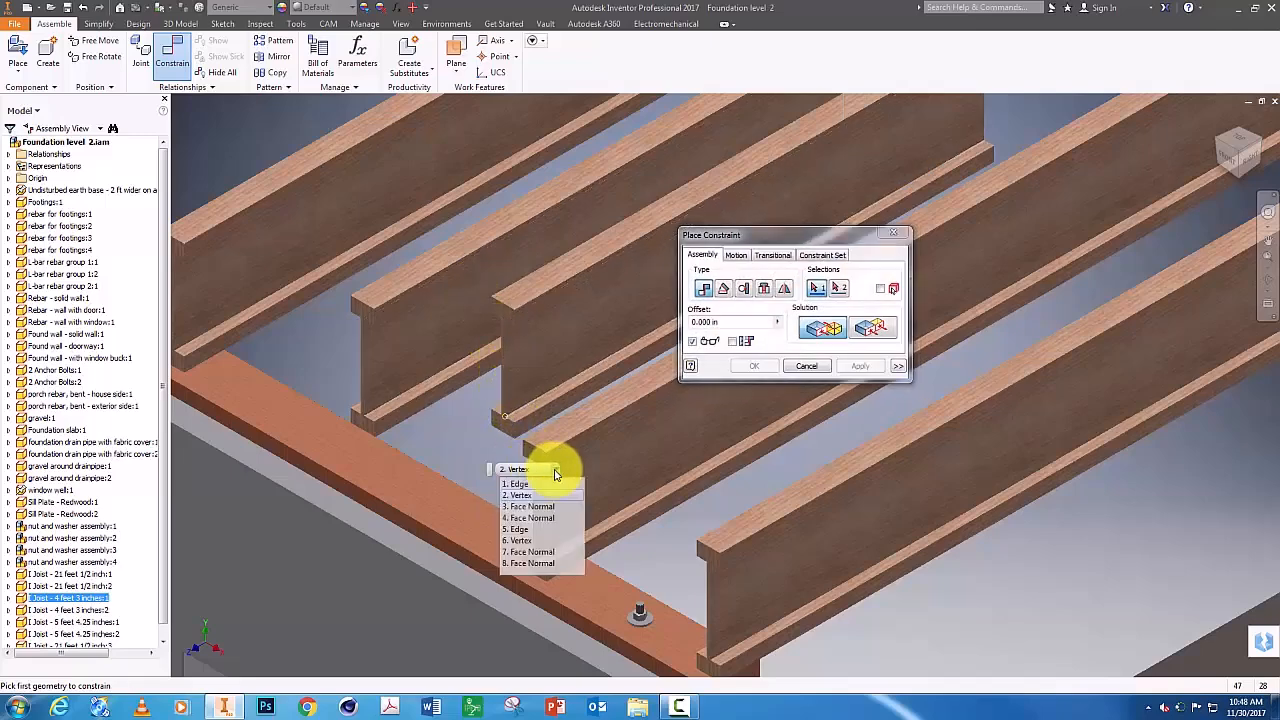
{"action": "left_click", "coordinate": [541, 553]}
{"action": "left_click", "coordinate": [477, 520]}
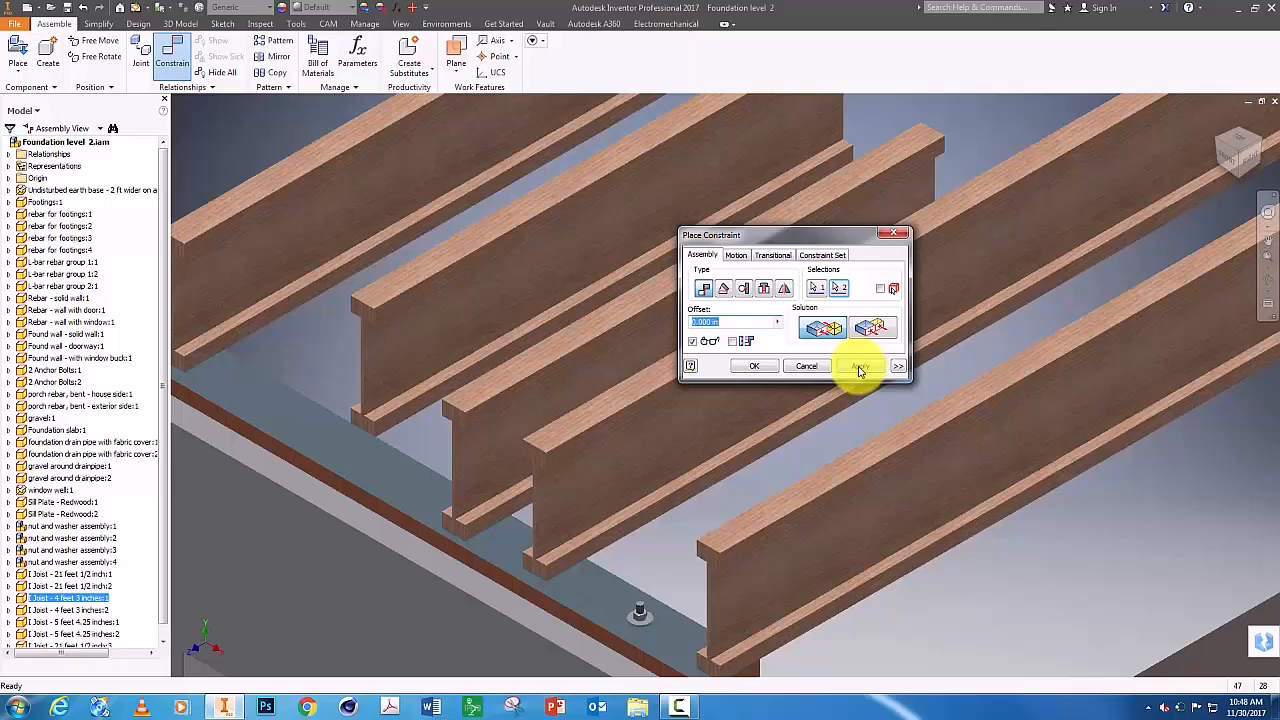
{"action": "left_click", "coordinate": [859, 371]}
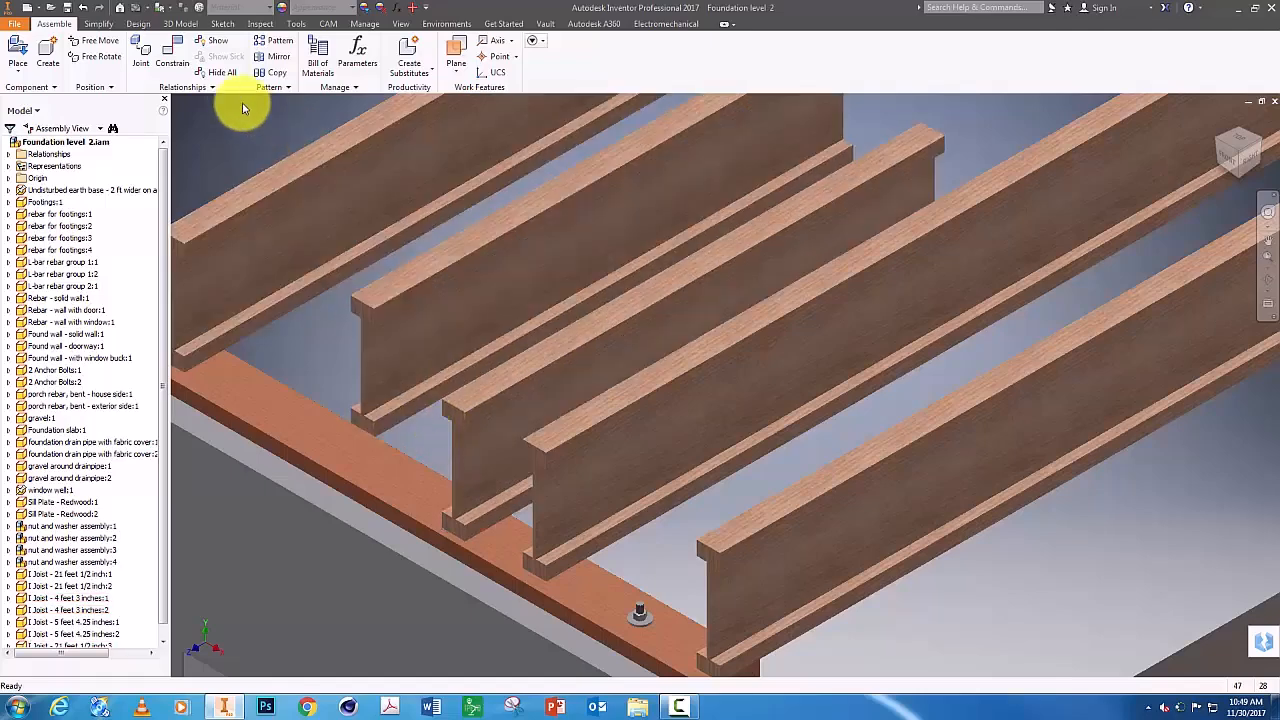
- Mate the underside of the 4 feet 3 inches joist nearest the third long joist onto the sill plate's top face at zero offset
{"action": "left_click", "coordinate": [172, 52]}
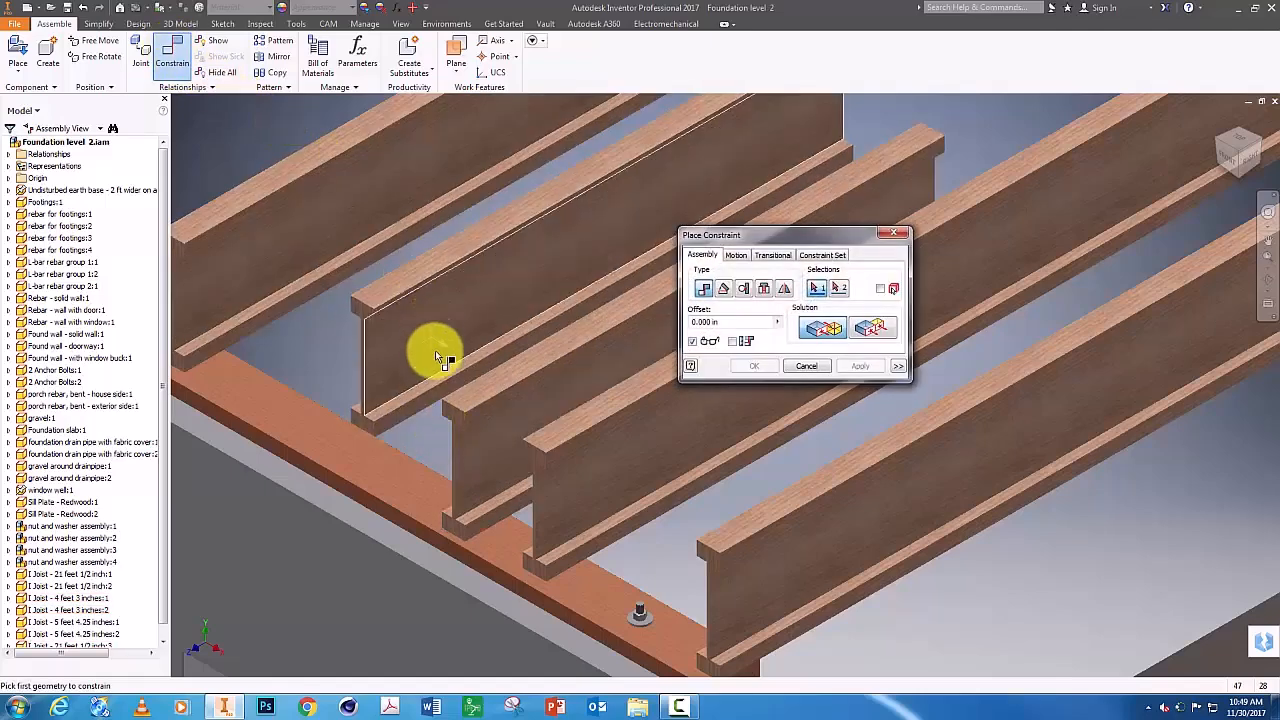
{"action": "right_click", "coordinate": [421, 393]}
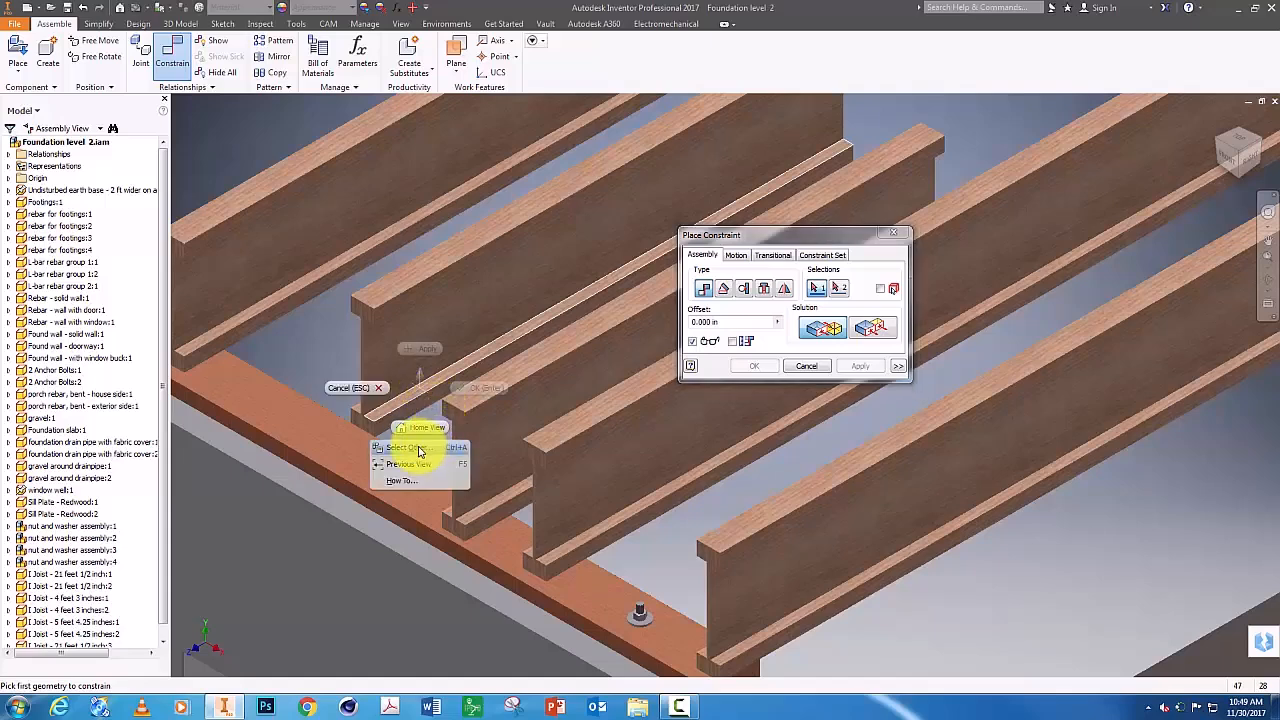
{"action": "left_click", "coordinate": [420, 451]}
{"action": "left_click", "coordinate": [420, 451]}
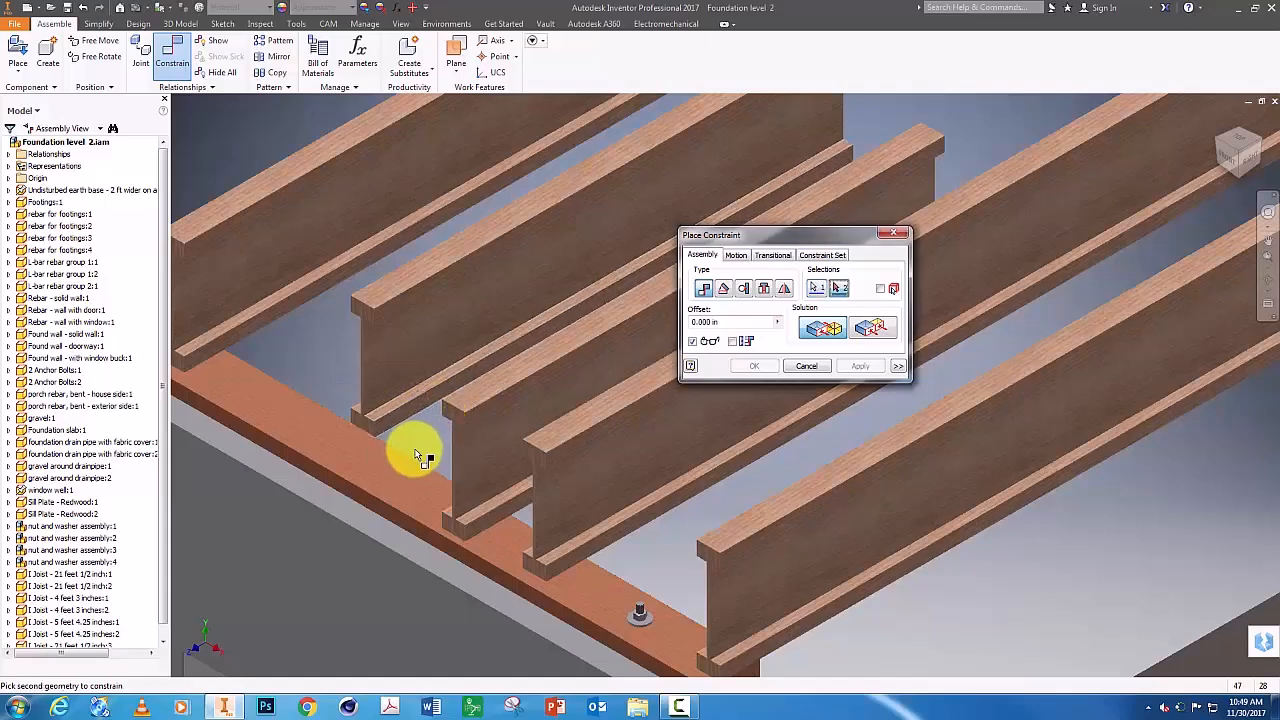
{"action": "left_click", "coordinate": [366, 463]}
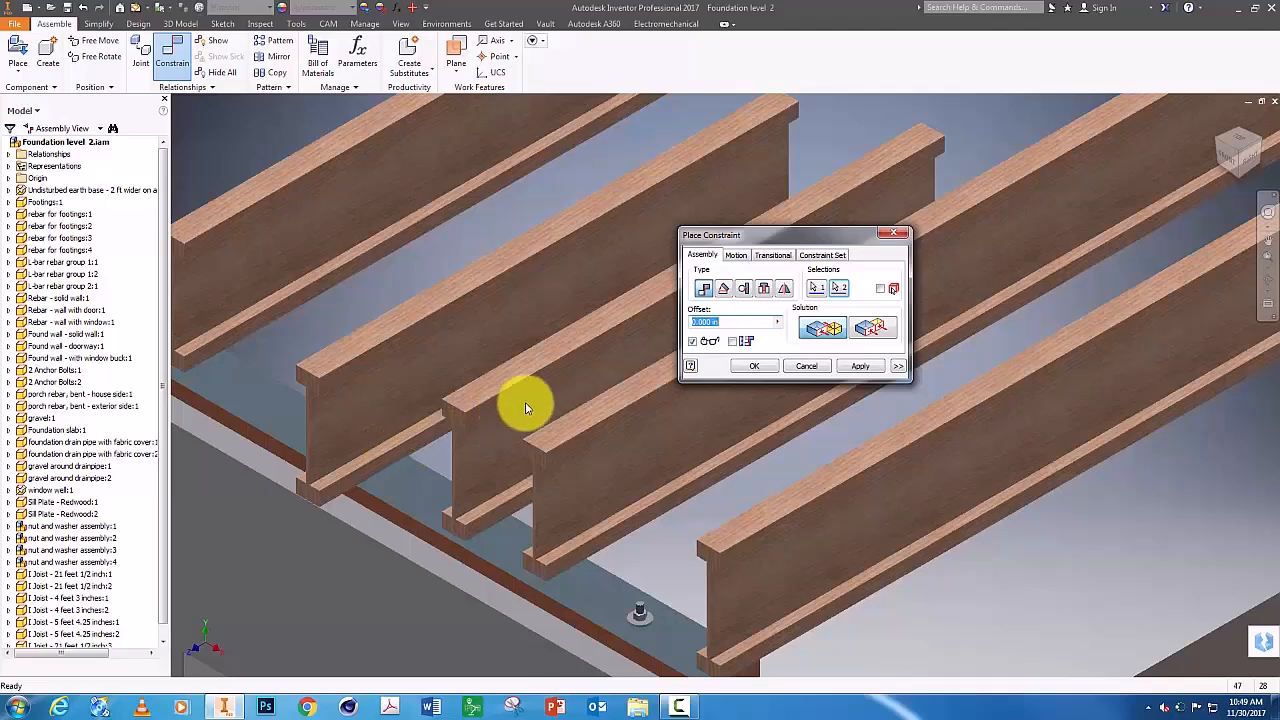
{"action": "left_click", "coordinate": [857, 367]}
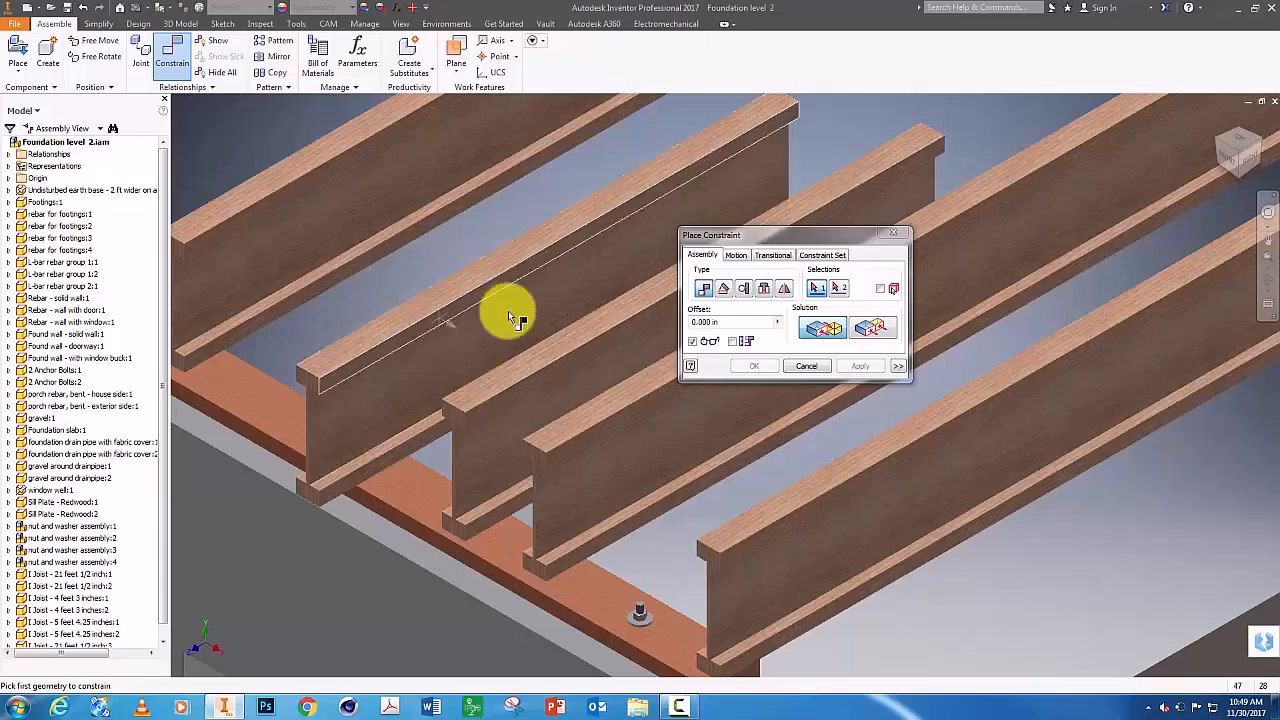
- Leave the Constrain command and slide both 4 feet 3 inches joists along the sill plate toward the third long joist
{"action": "left_click", "coordinate": [1266, 284]}
{"action": "left_click_drag", "start_coordinate": [640, 486], "coordinate": [694, 500]}
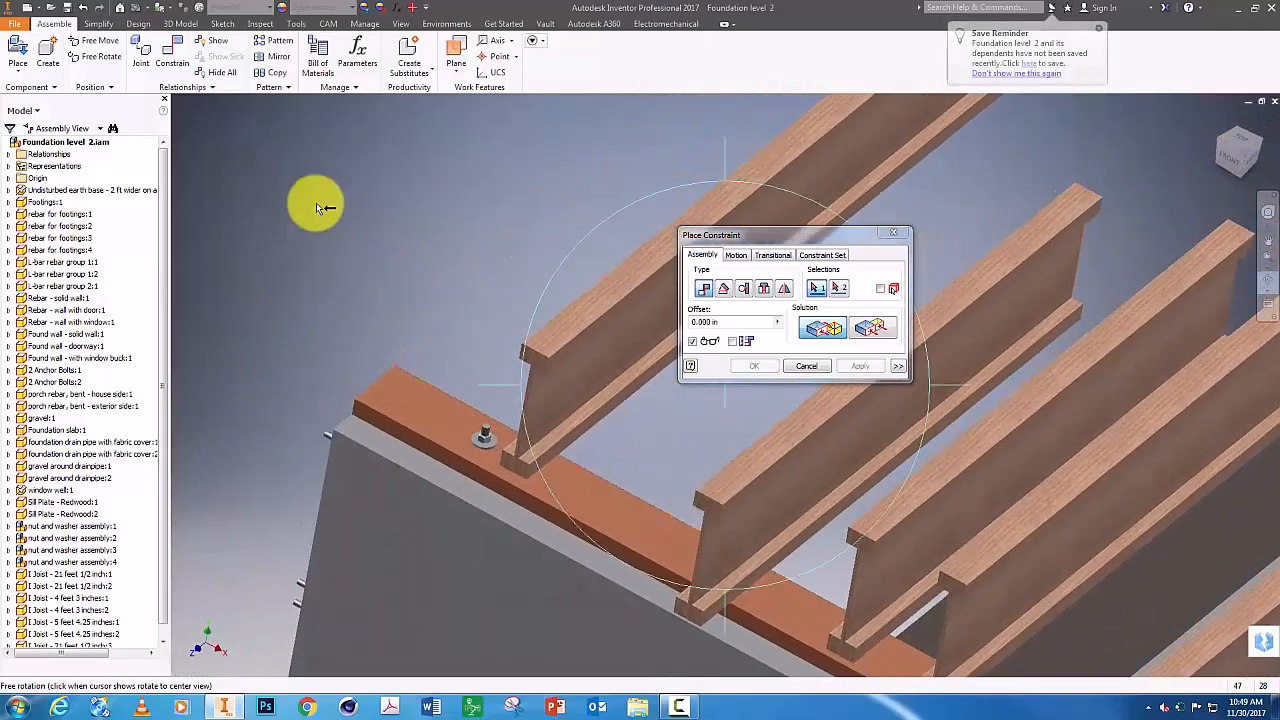
{"action": "key", "text": "Escape"}
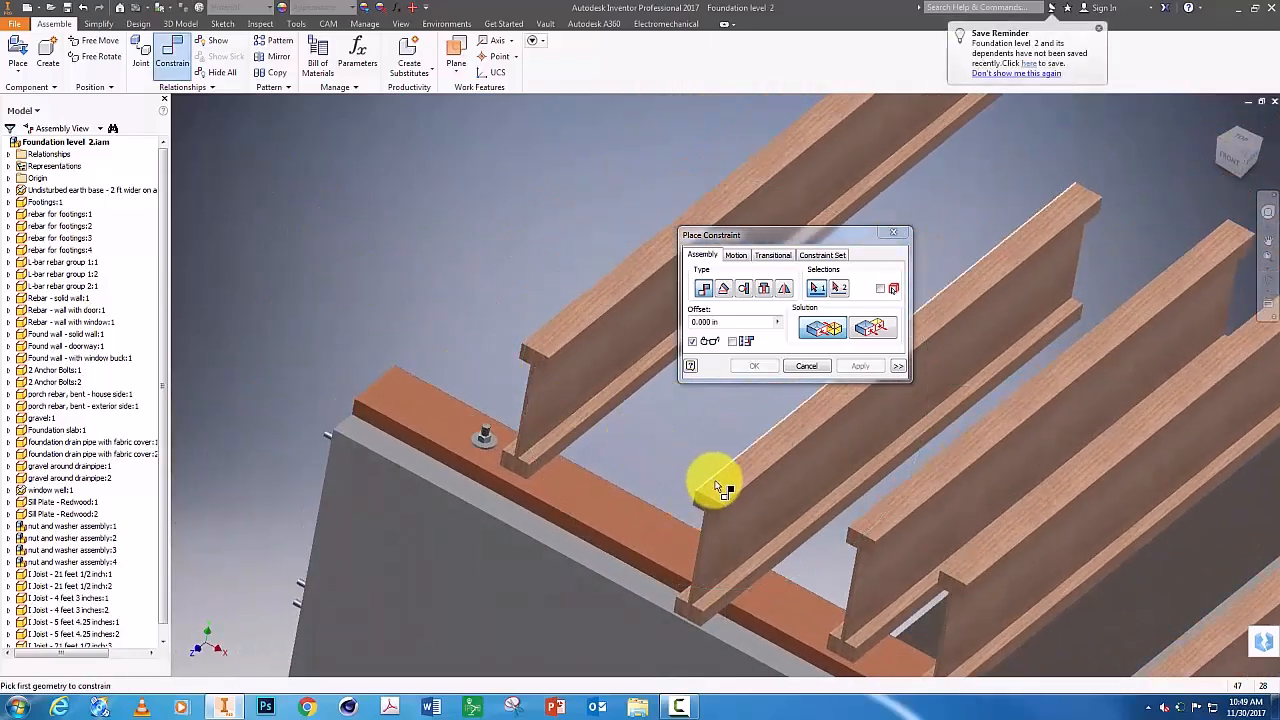
{"action": "left_click", "coordinate": [806, 365]}
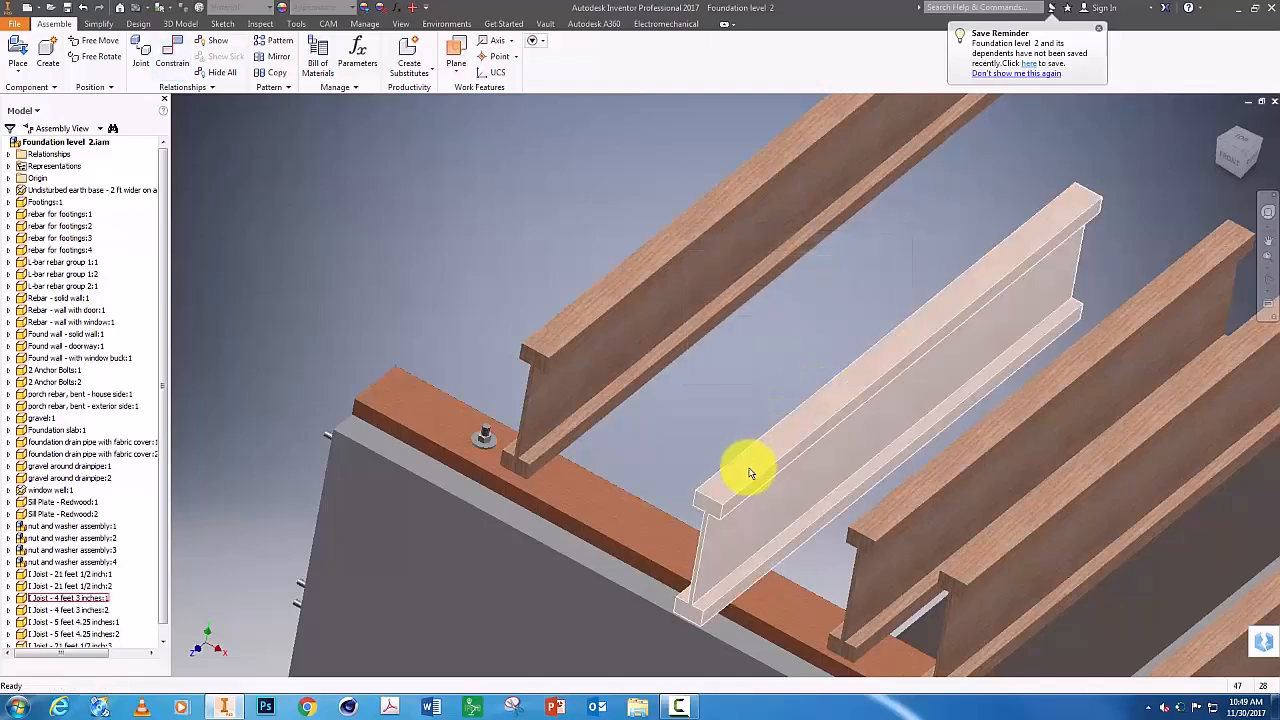
{"action": "left_click_drag", "start_coordinate": [749, 476], "coordinate": [701, 398]}
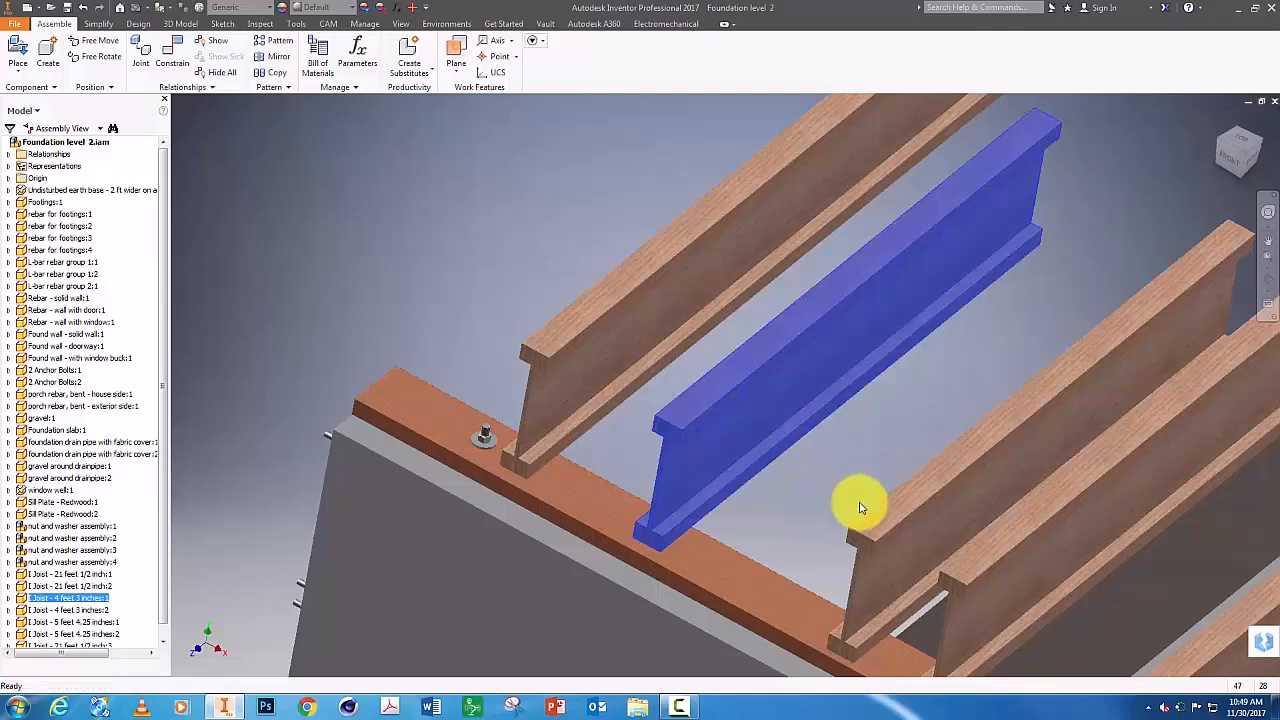
{"action": "left_click_drag", "start_coordinate": [878, 527], "coordinate": [814, 477]}
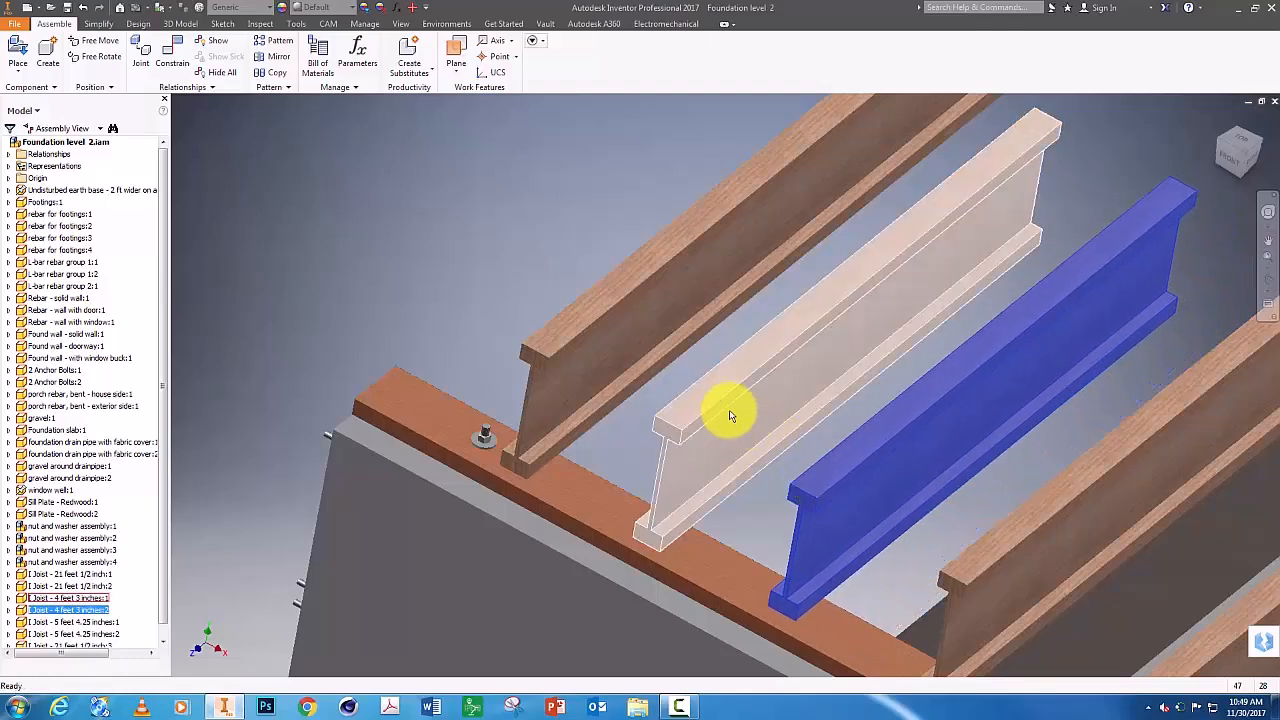
- Check from above and fine-tune the two 4 feet 3 inches joists so they are evenly spaced between the second and third long joists
{"action": "middle_click_drag", "start_coordinate": [705, 400], "coordinate": [1100, 230], "text": "shift"}
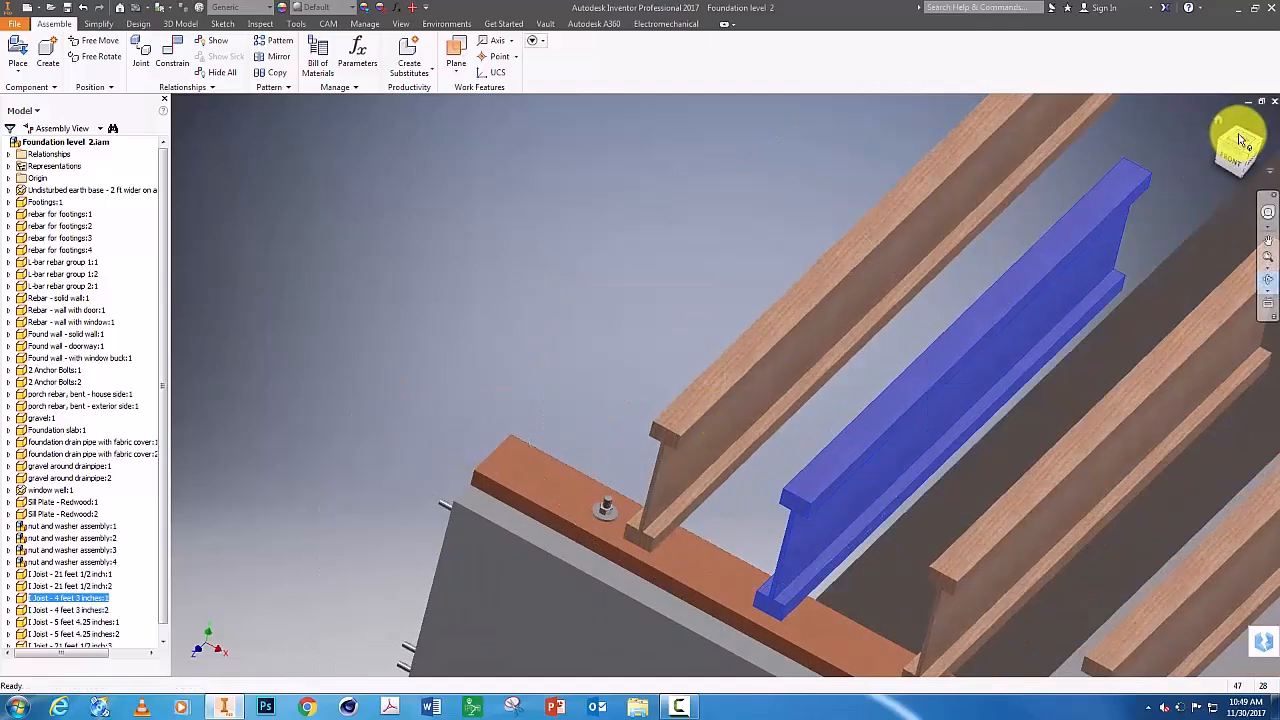
{"action": "left_click", "coordinate": [1240, 140]}
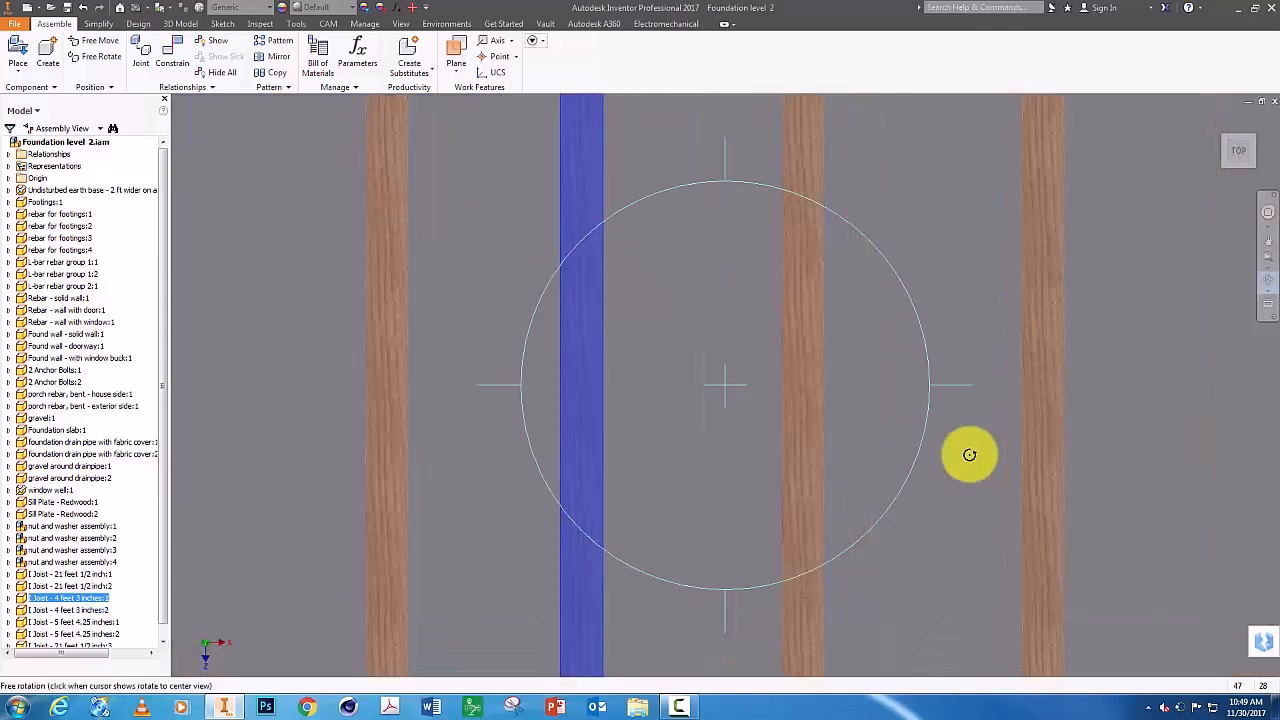
{"action": "middle_click_drag", "start_coordinate": [969, 455], "coordinate": [909, 634], "text": "shift"}
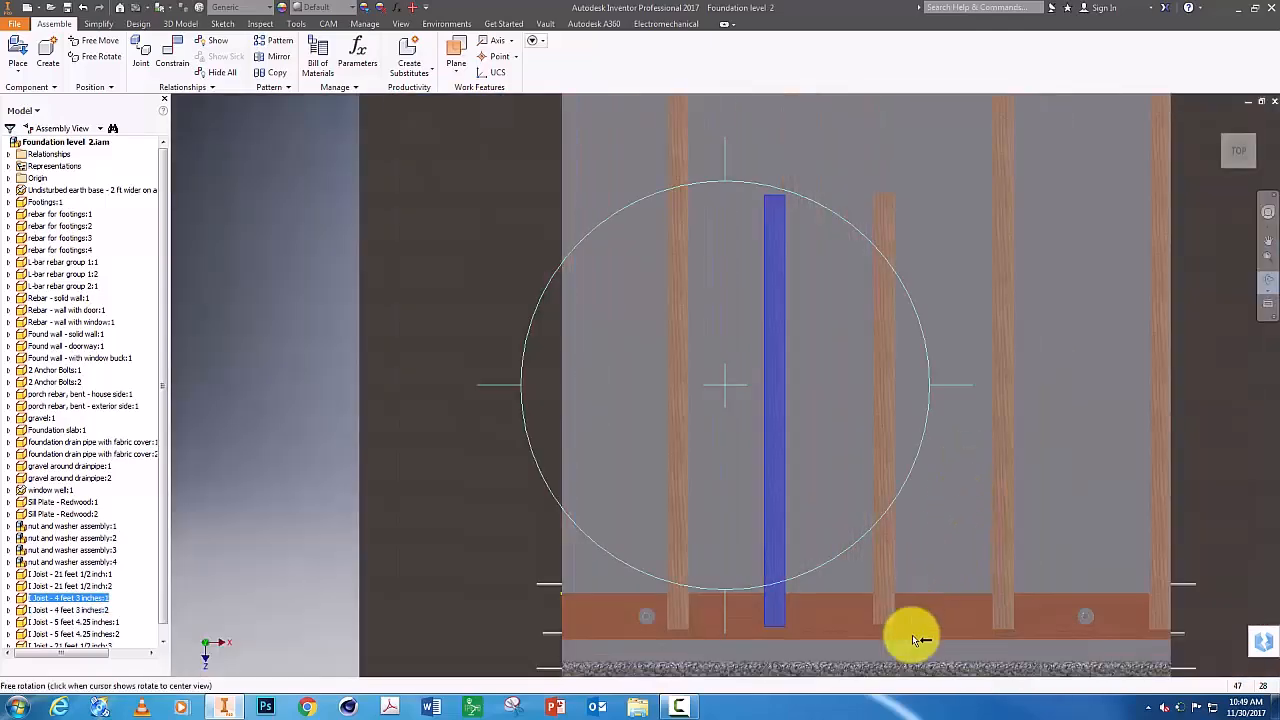
{"action": "left_click", "coordinate": [882, 545]}
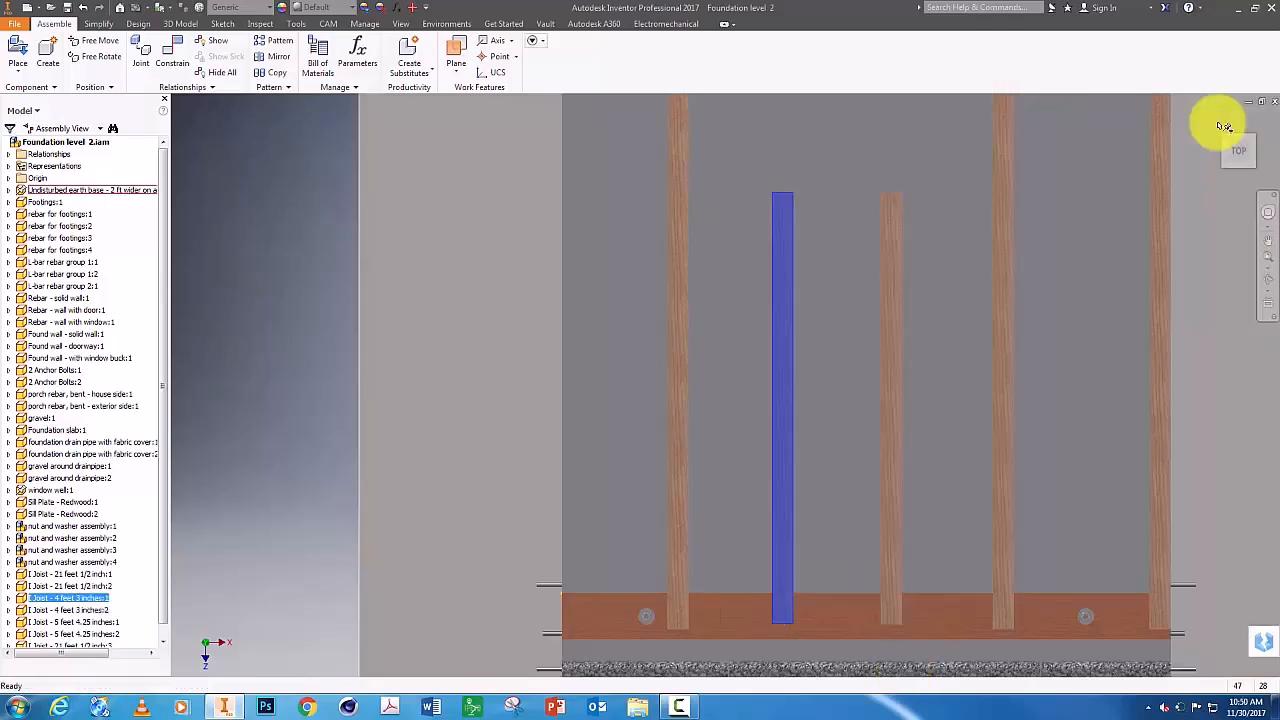
{"action": "key", "text": "Escape"}
- Constrain the near end face of the 4 feet 3 inches joist beside the third long joist flush with the sill plate's outer side, offset 1.25 in
{"action": "left_click", "coordinate": [1224, 121]}
{"action": "left_click", "coordinate": [1218, 121]}
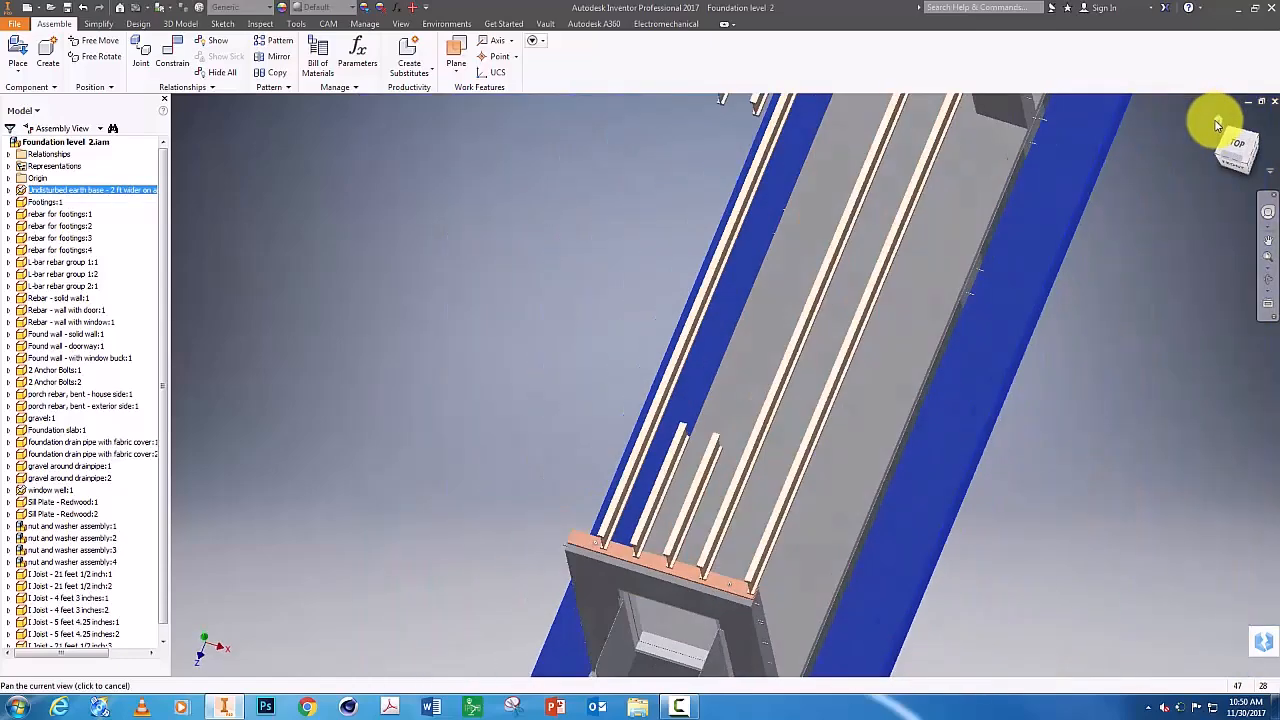
{"action": "scroll", "coordinate": [504, 500], "scroll_direction": "up", "scroll_amount": 5}
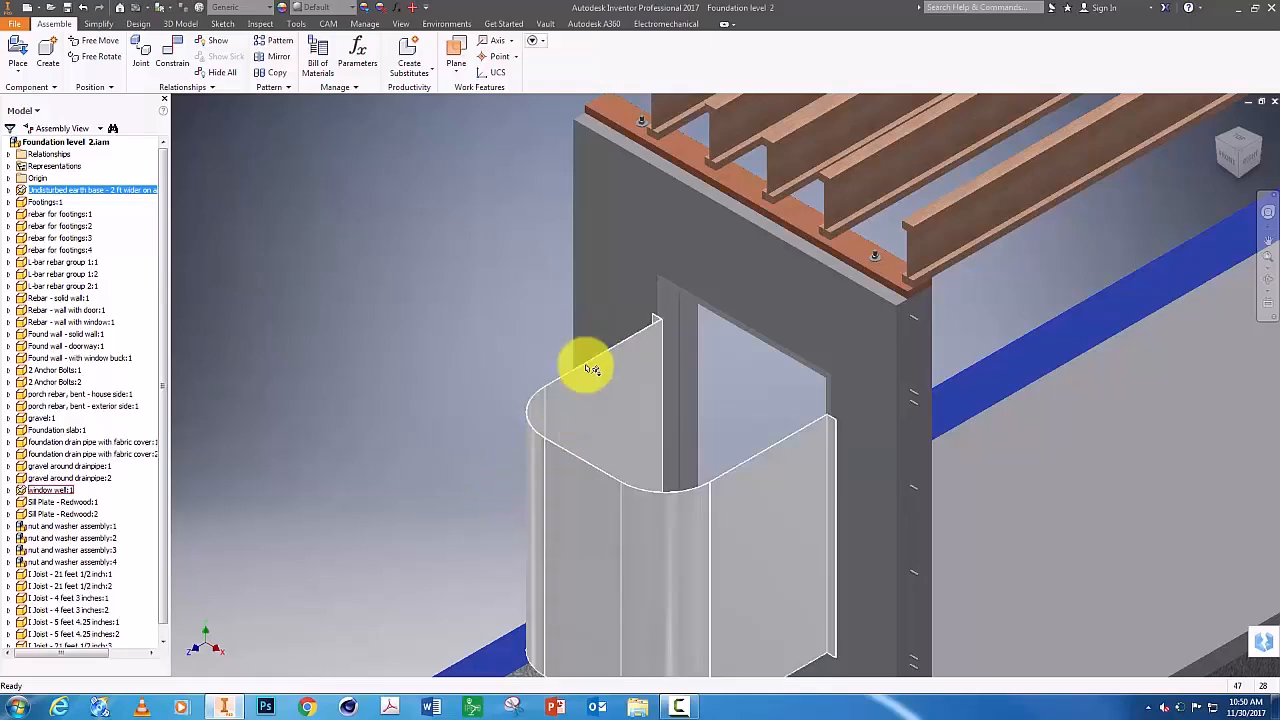
{"action": "middle_click_drag", "start_coordinate": [749, 229], "coordinate": [586, 457]}
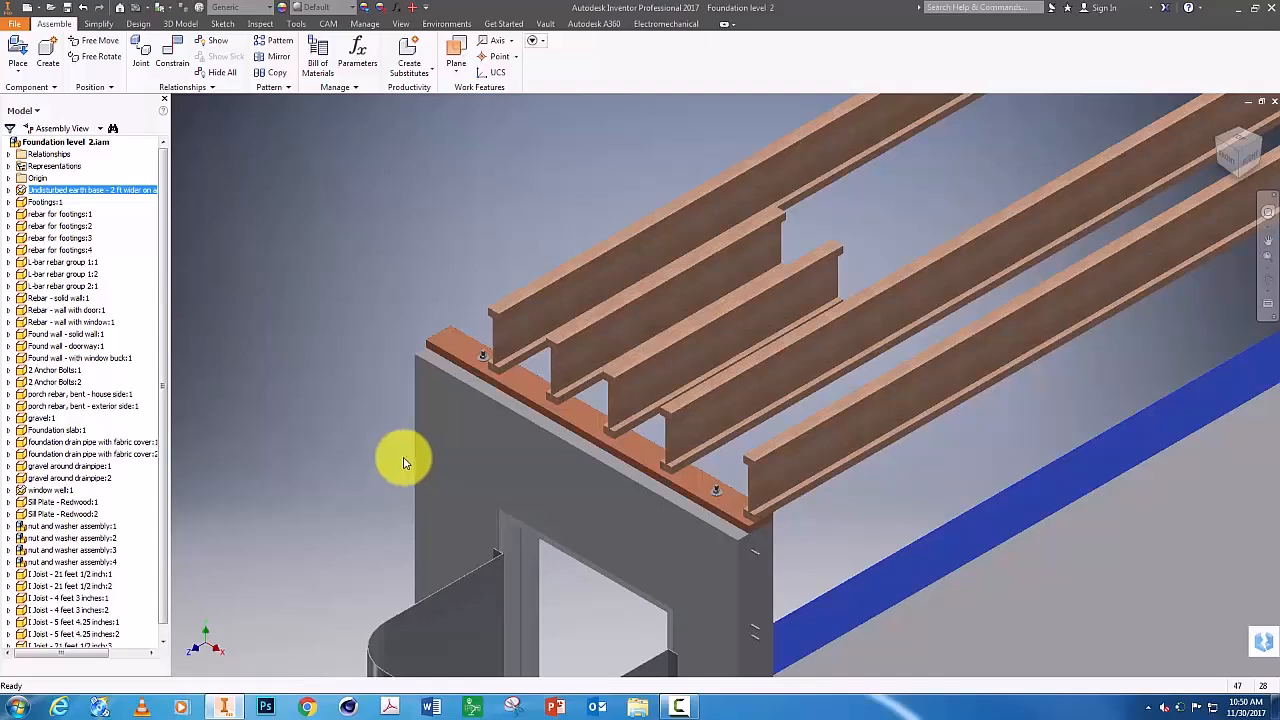
{"action": "left_click", "coordinate": [170, 56]}
{"action": "scroll", "coordinate": [552, 393], "scroll_direction": "down", "scroll_amount": 5}
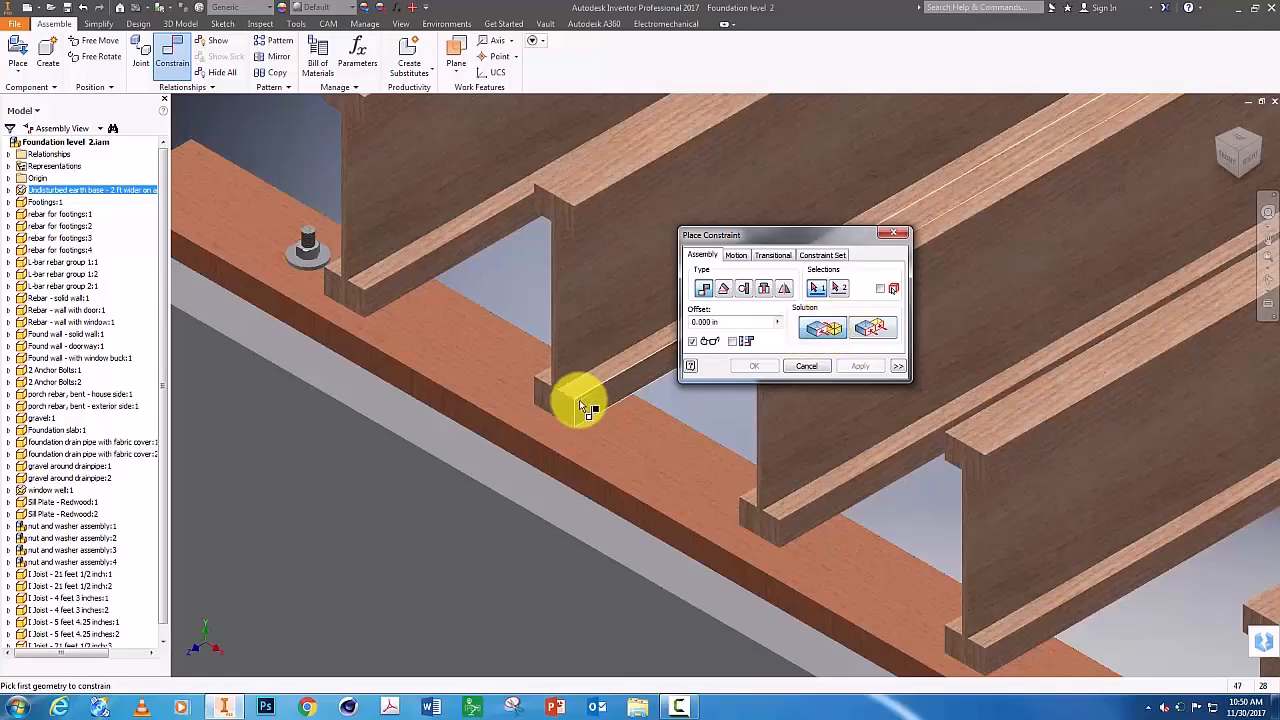
{"action": "left_click", "coordinate": [583, 398]}
{"action": "left_click", "coordinate": [570, 478]}
{"action": "left_click", "coordinate": [870, 330]}
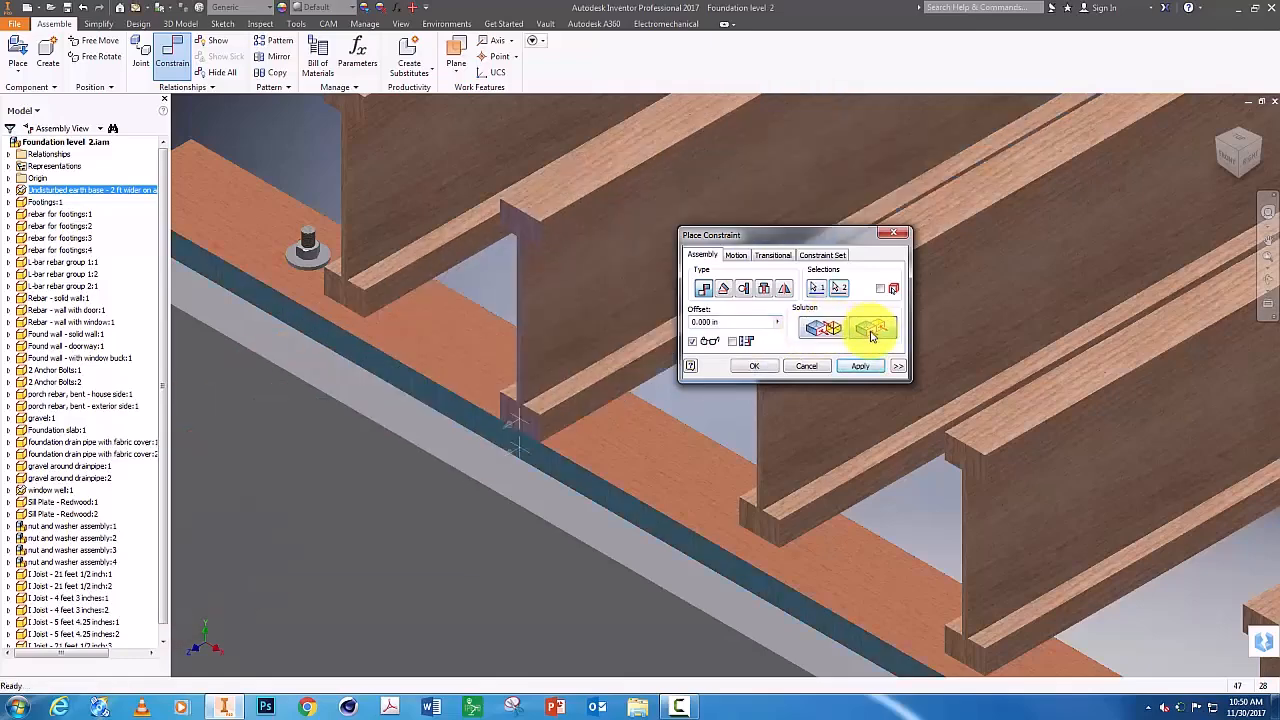
{"action": "left_click", "coordinate": [730, 321]}
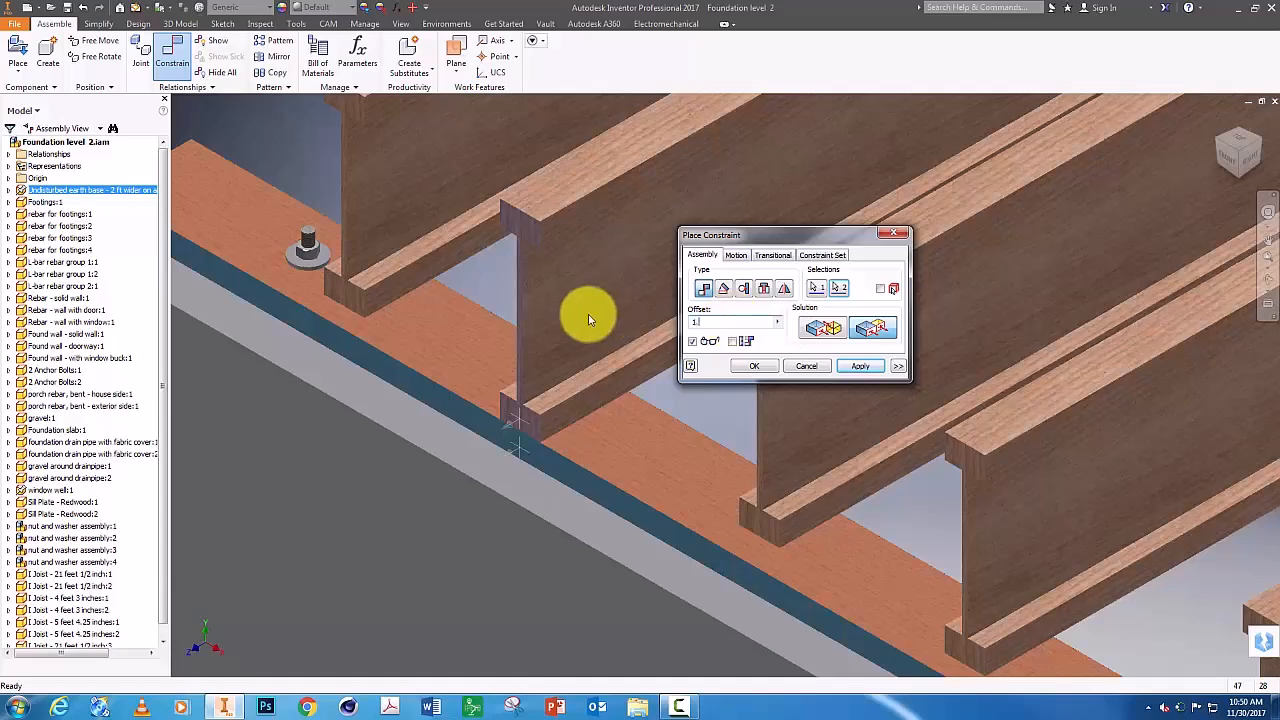
{"action": "type", "text": "1.25"}
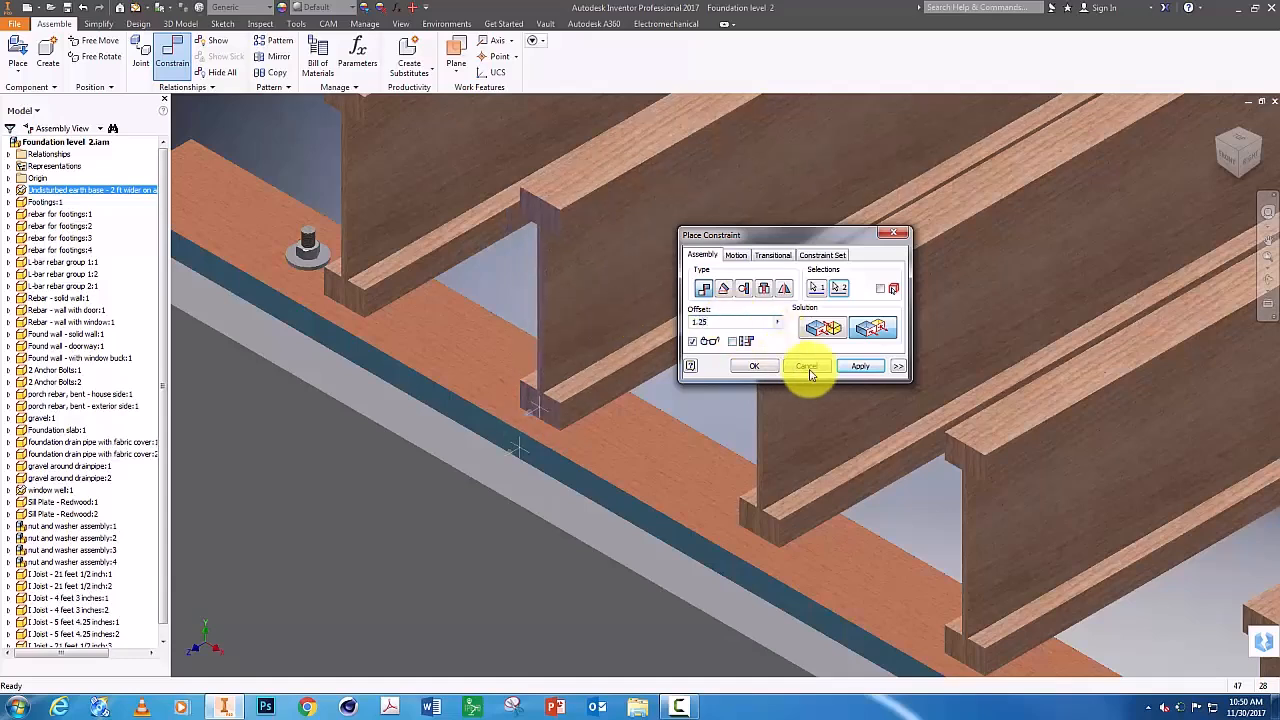
{"action": "left_click", "coordinate": [860, 366]}
- Constrain the near end face of the 4 feet 3 inches joist beside the second long joist flush with the sill plate's outer side, offset 1.25 in
{"action": "left_click", "coordinate": [765, 520]}
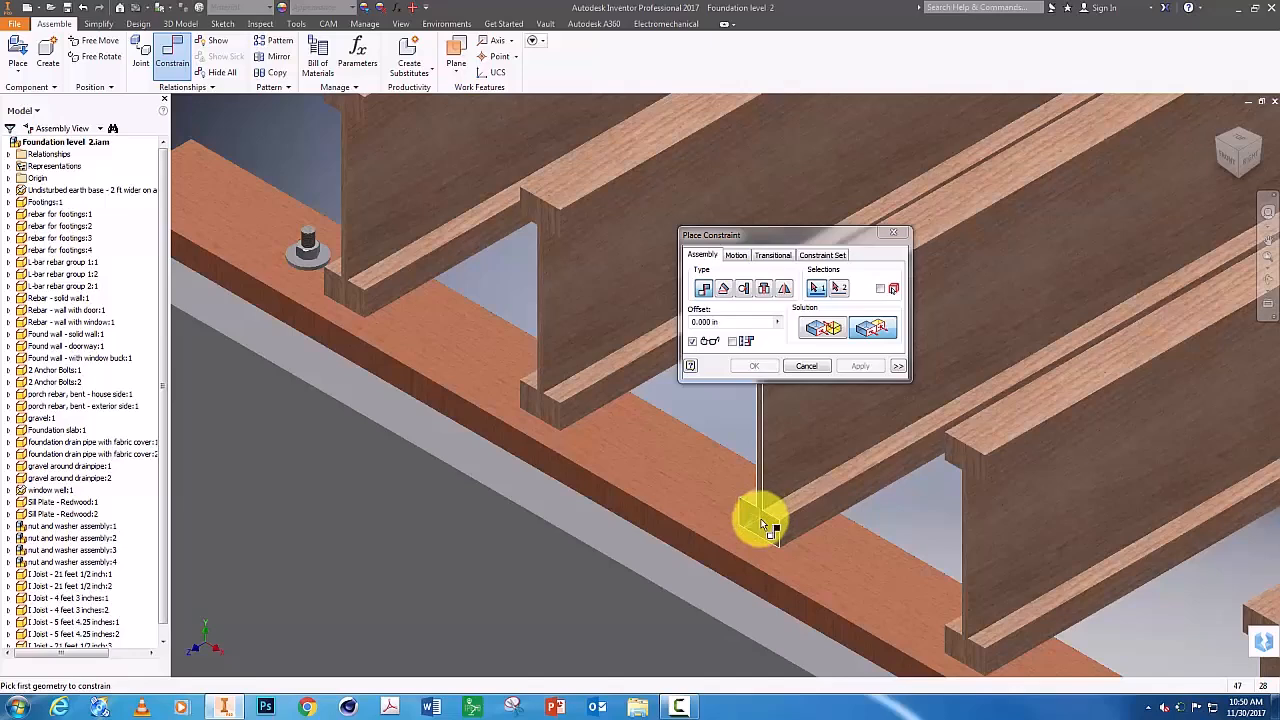
{"action": "left_click", "coordinate": [731, 575]}
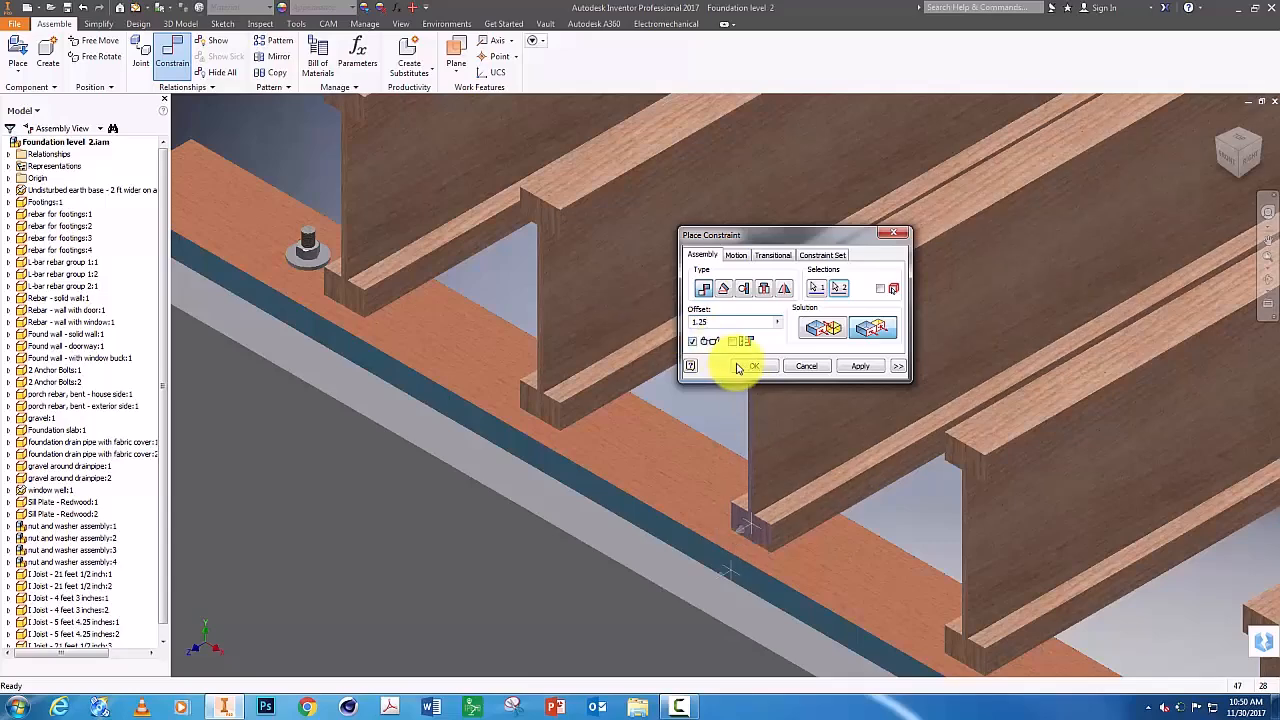
{"action": "left_click", "coordinate": [860, 366]}
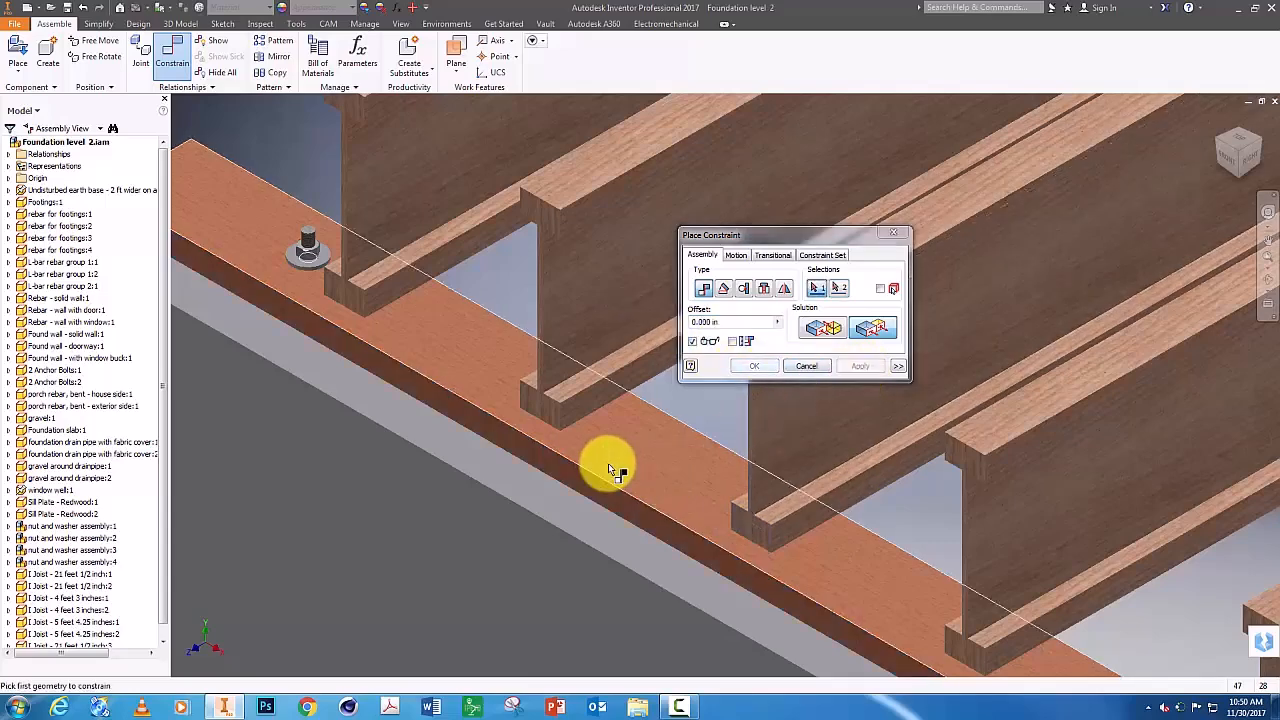
{"action": "scroll", "coordinate": [609, 463], "scroll_direction": "down", "scroll_amount": 3}
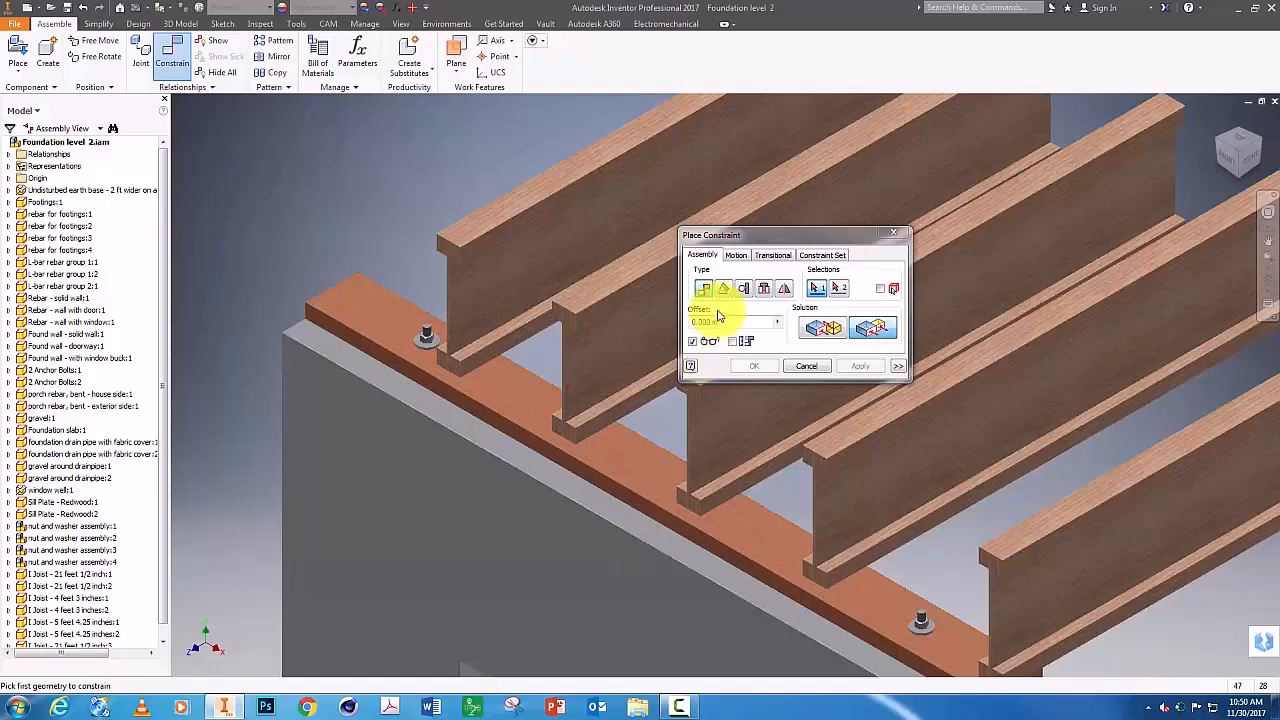
{"action": "left_click_drag", "start_coordinate": [740, 236], "coordinate": [320, 497]}
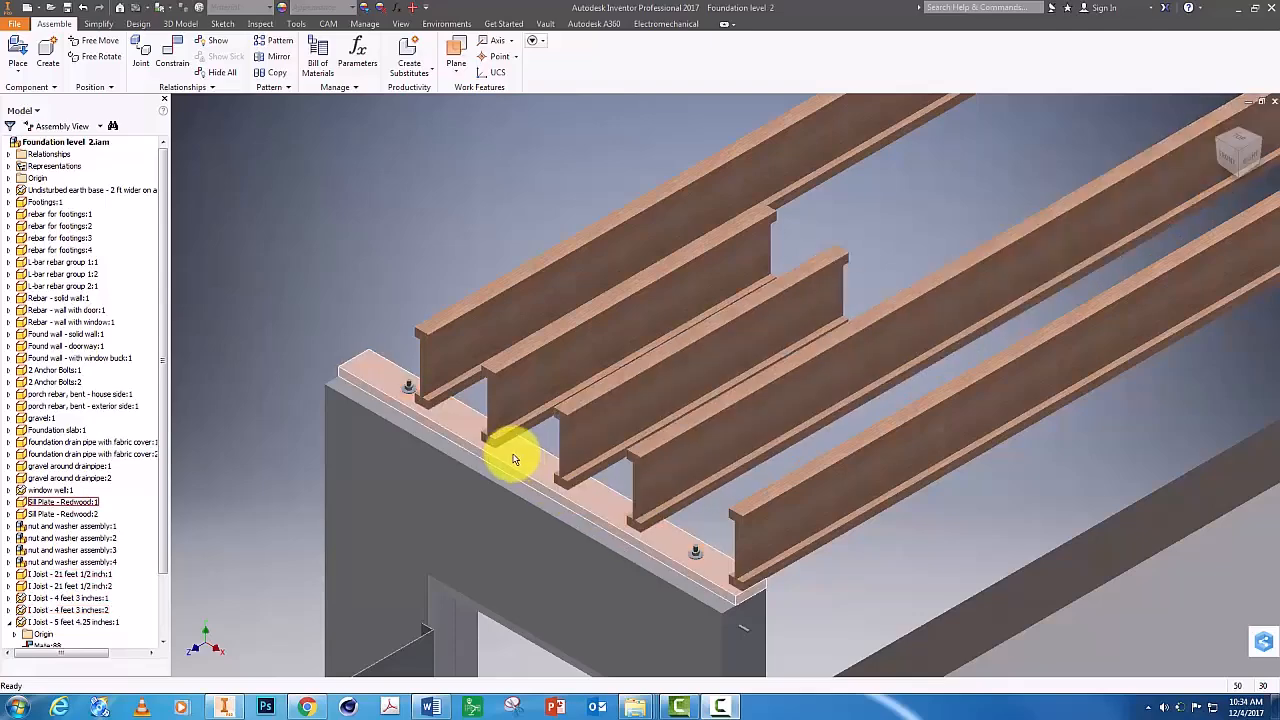
- Ground both 4 feet 3 inches I-joists to lock them in place in the assembly
{"action": "left_click", "coordinate": [610, 425]}
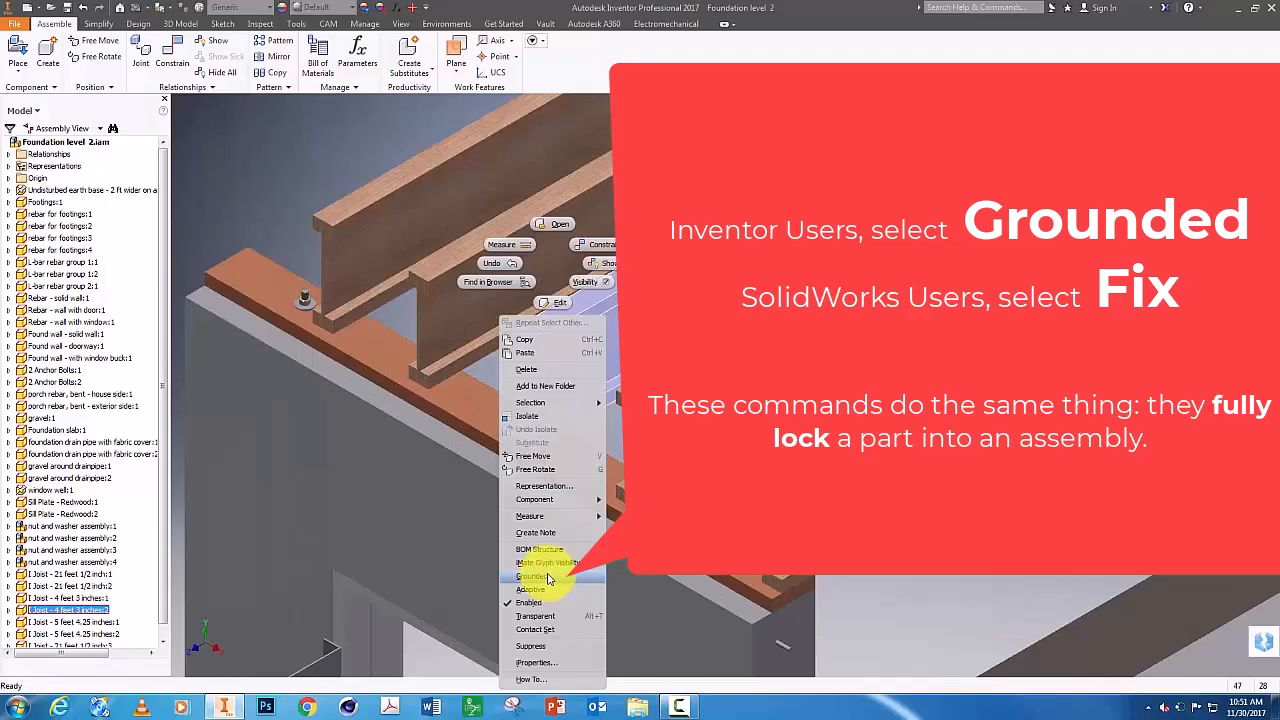
{"action": "left_click", "coordinate": [548, 578]}
{"action": "right_click", "coordinate": [472, 282]}
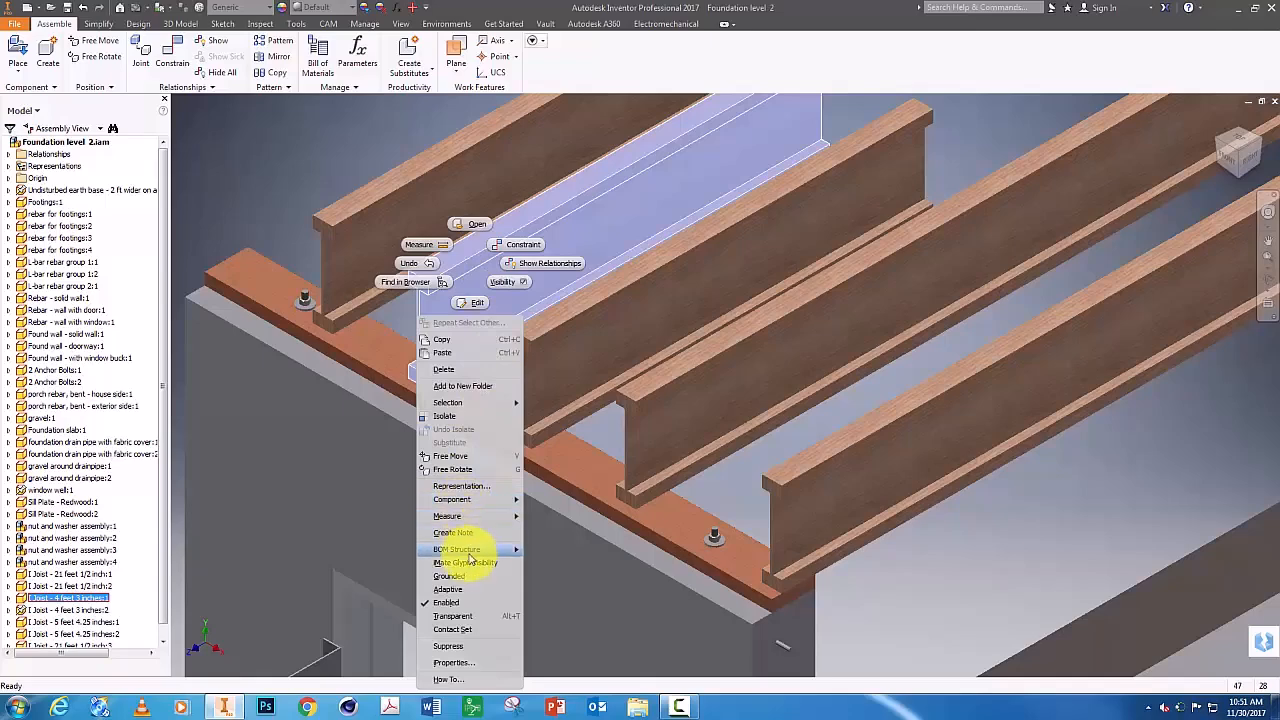
{"action": "left_click", "coordinate": [455, 580]}
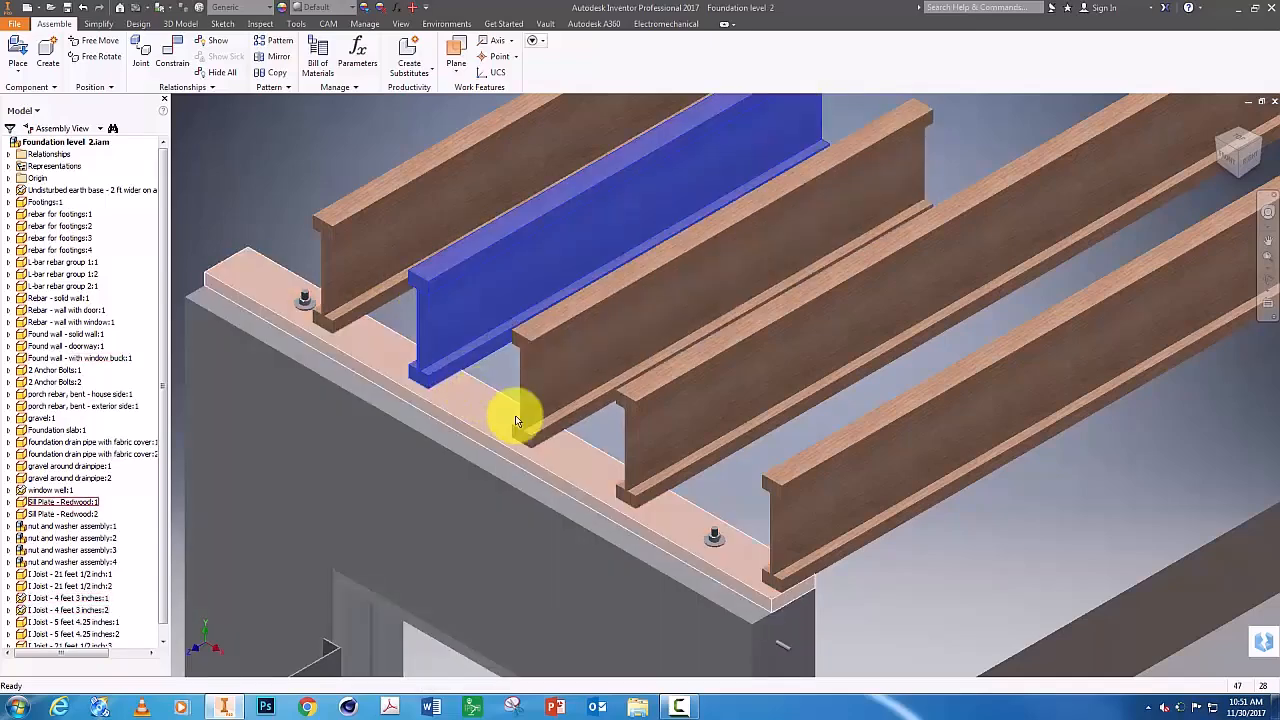
{"action": "scroll", "coordinate": [480, 400], "scroll_direction": "down", "scroll_amount": 3}
{"action": "scroll", "coordinate": [860, 370], "scroll_direction": "down", "scroll_amount": 3}
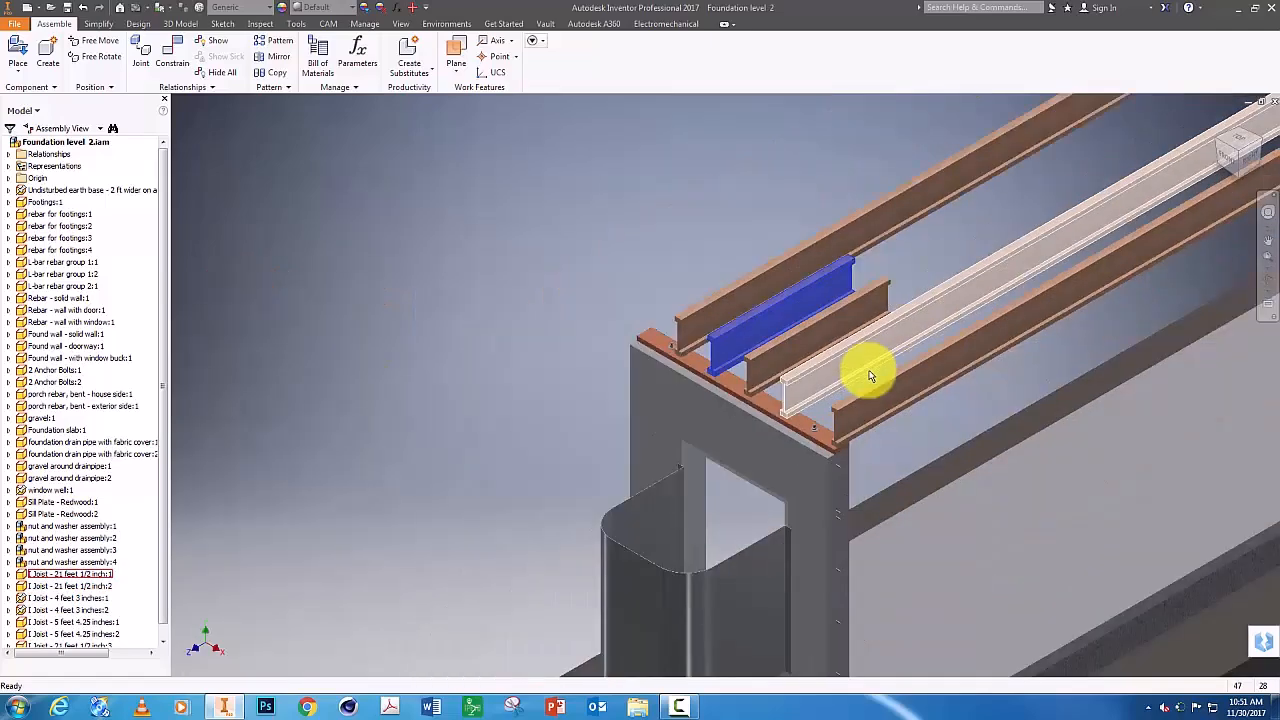